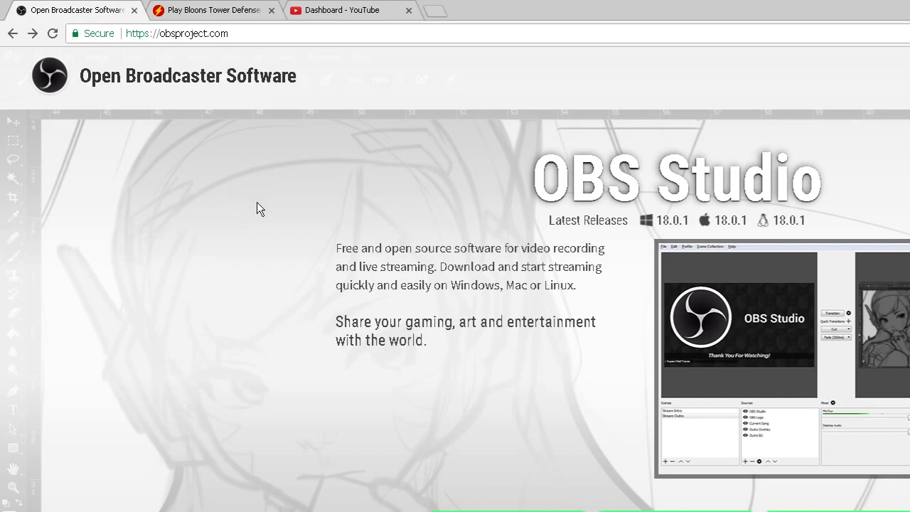
Reload the obsproject.com home page and reveal the OBS Studio download options for each operating system.
{"action": "scroll", "coordinate": [455, 285], "scroll_direction": "down", "scroll_amount": 2}
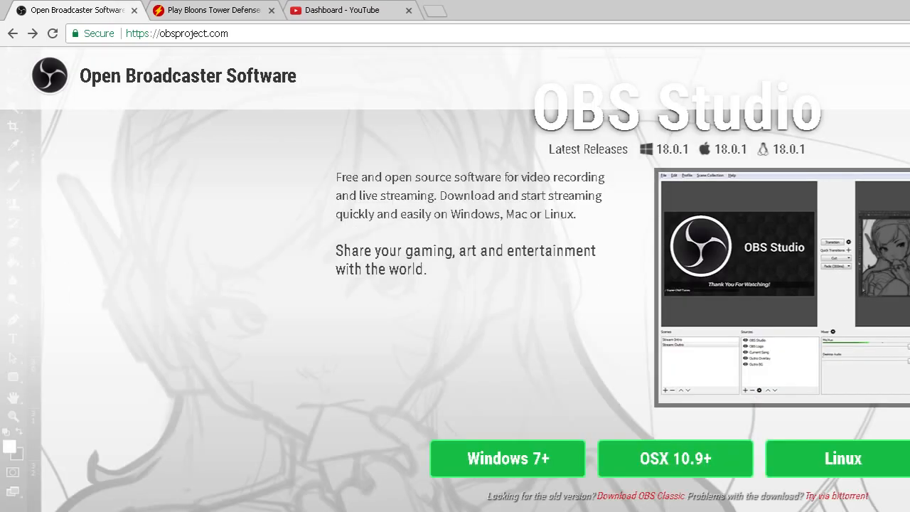
{"action": "scroll", "coordinate": [455, 284], "scroll_direction": "down", "scroll_amount": 2}
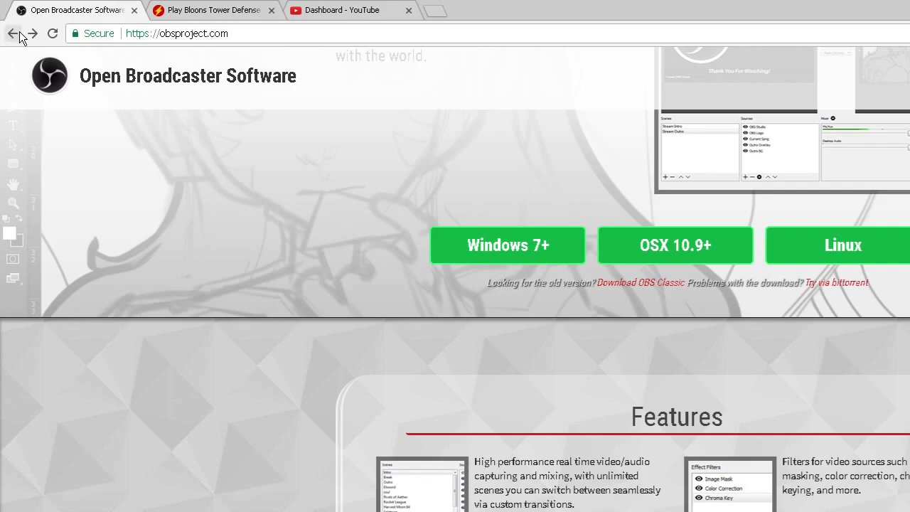
{"action": "left_click", "coordinate": [183, 35]}
{"action": "key", "text": "Return"}
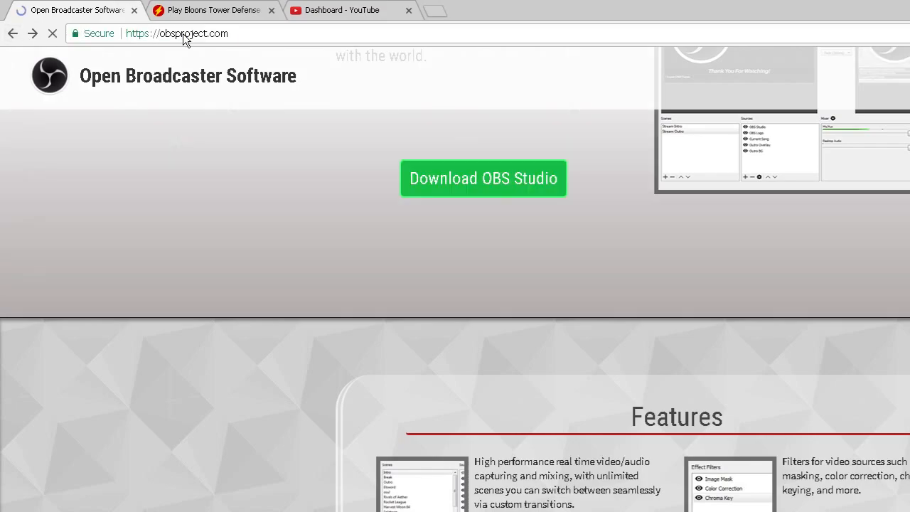
{"action": "scroll", "coordinate": [241, 199], "scroll_direction": "up", "scroll_amount": 4}
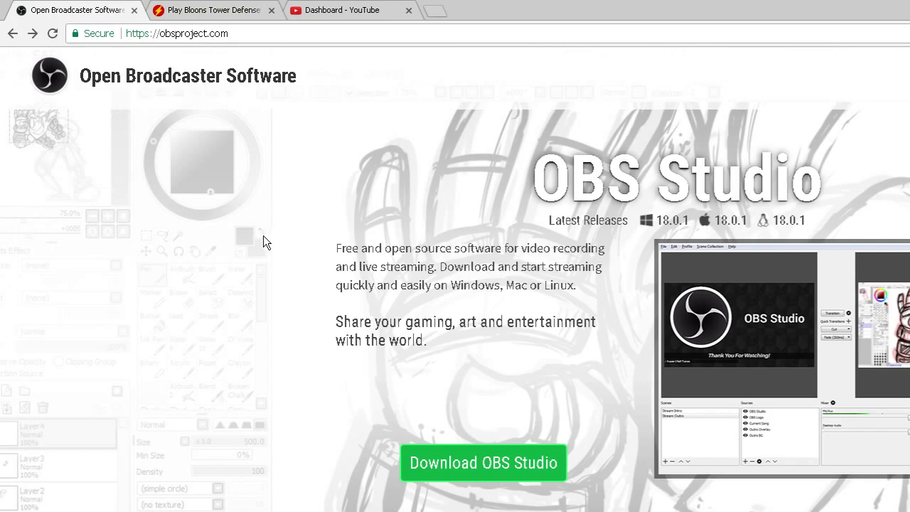
{"action": "scroll", "coordinate": [305, 479], "scroll_direction": "down", "scroll_amount": 3}
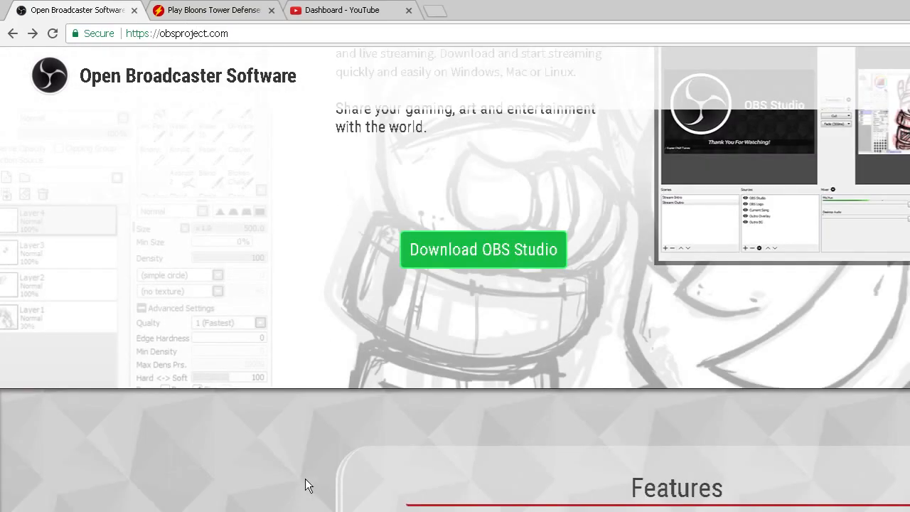
{"action": "left_click", "coordinate": [464, 256]}
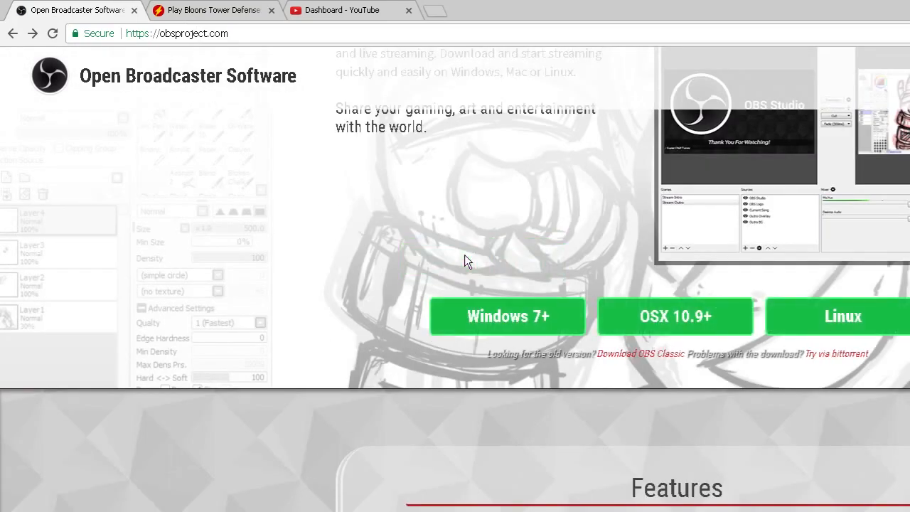
{"action": "scroll", "coordinate": [517, 260], "scroll_direction": "down", "scroll_amount": 1}
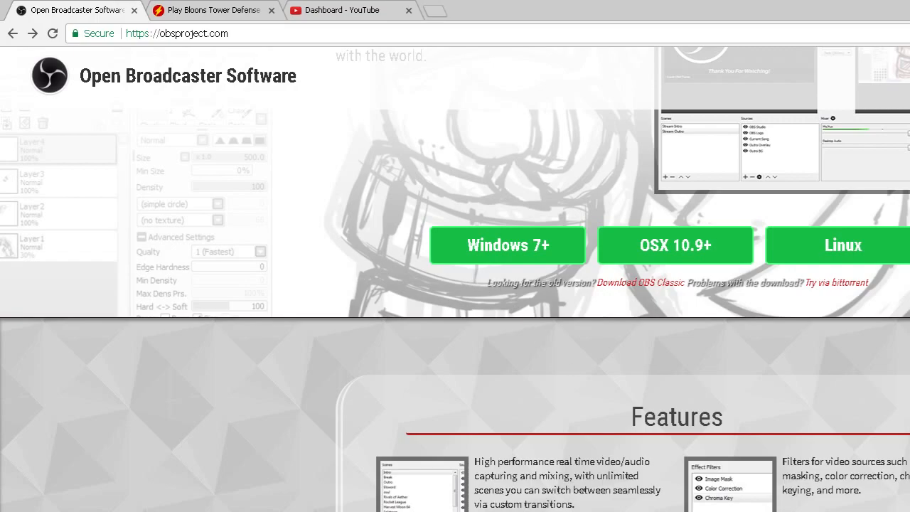
Switch to OBS, bring its window fully into view, and remove Scene 2 from the scenes.
{"action": "key", "text": "alt+Tab"}
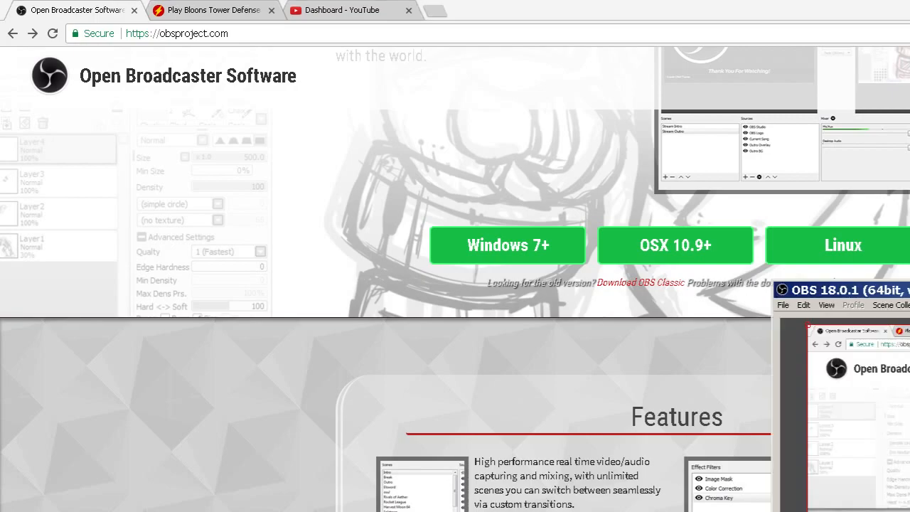
{"action": "left_click_drag", "start_coordinate": [397, 20], "coordinate": [394, 18]}
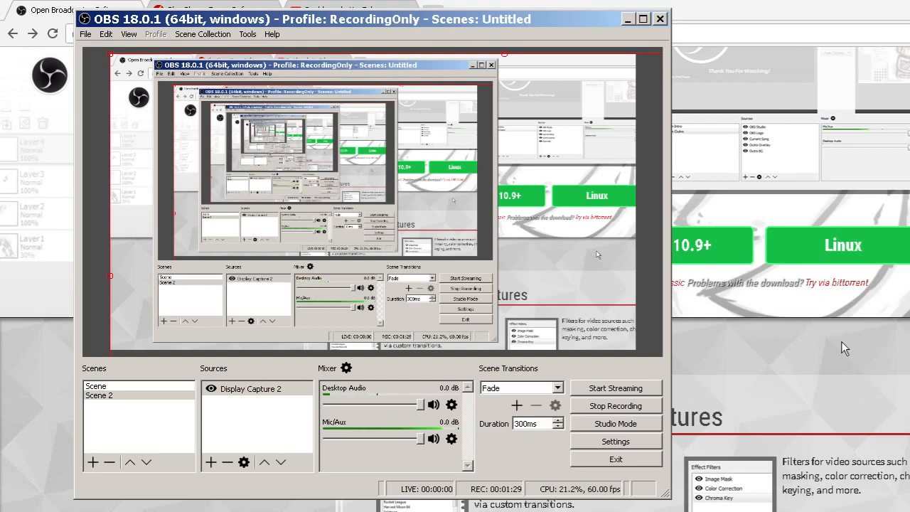
{"action": "right_click", "coordinate": [110, 392]}
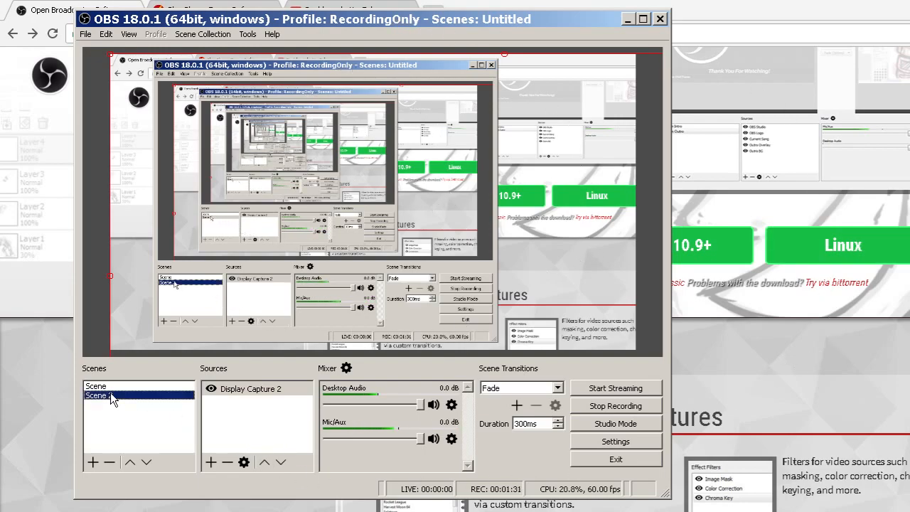
{"action": "left_click", "coordinate": [138, 447]}
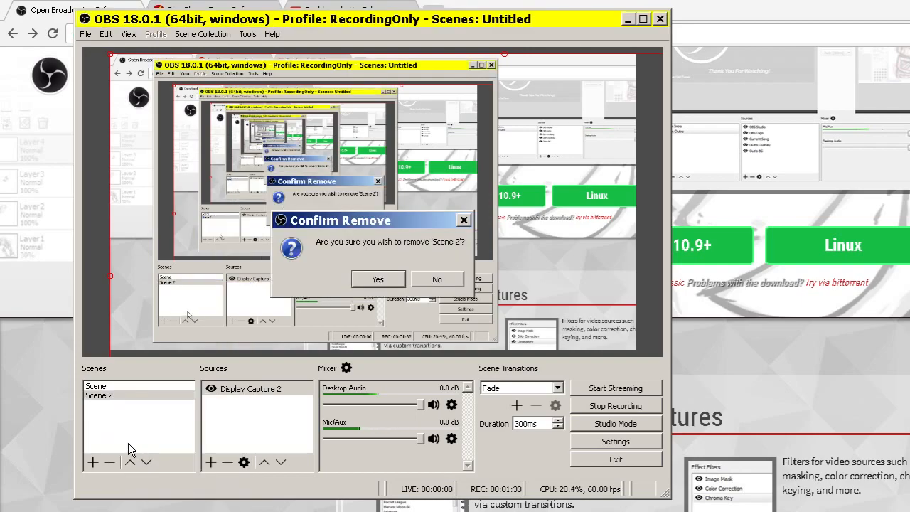
{"action": "left_click", "coordinate": [375, 280]}
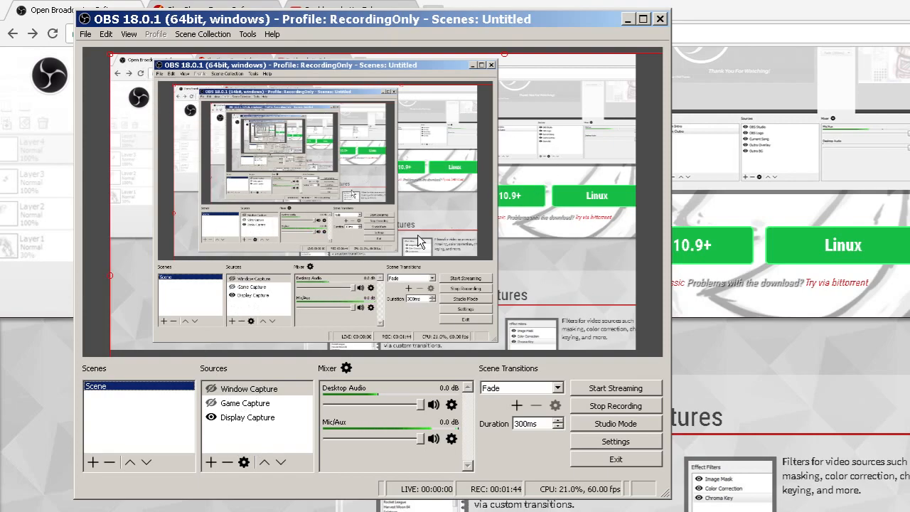
{"action": "right_click", "coordinate": [99, 404]}
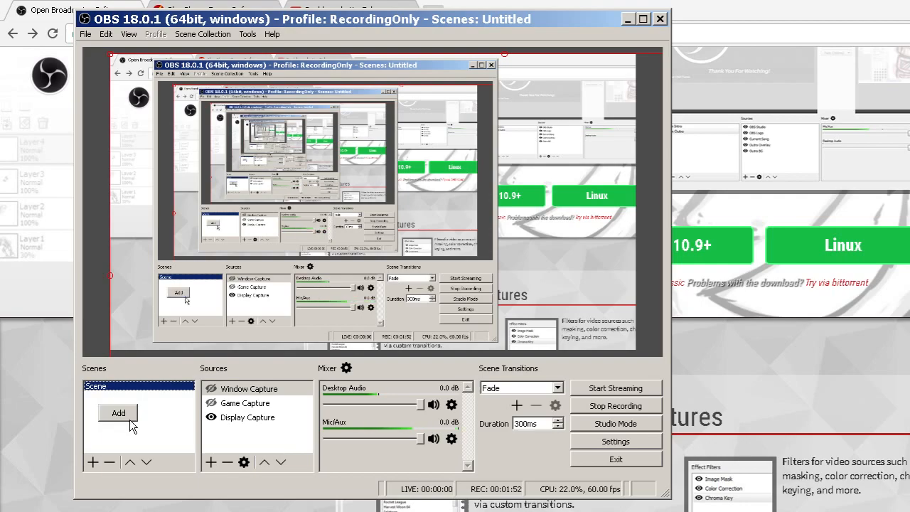
{"action": "left_click", "coordinate": [122, 414]}
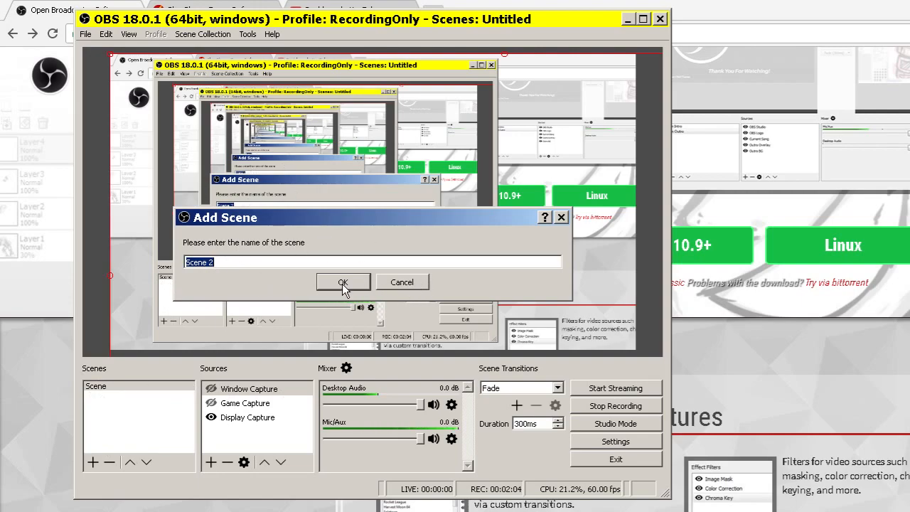
{"action": "left_click", "coordinate": [420, 281]}
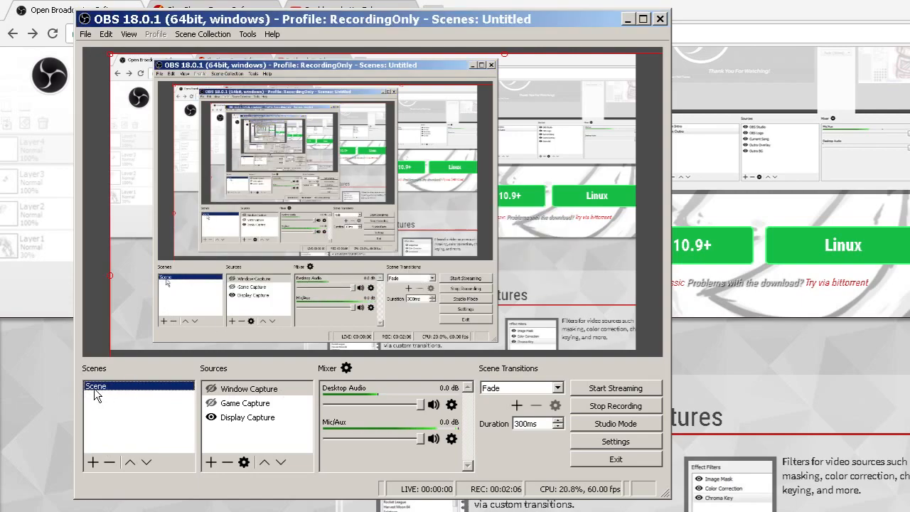
Examine the source types that can be added to the scene and its existing Display Capture source.
{"action": "right_click", "coordinate": [237, 431]}
{"action": "mouse_move", "coordinate": [248, 442]}
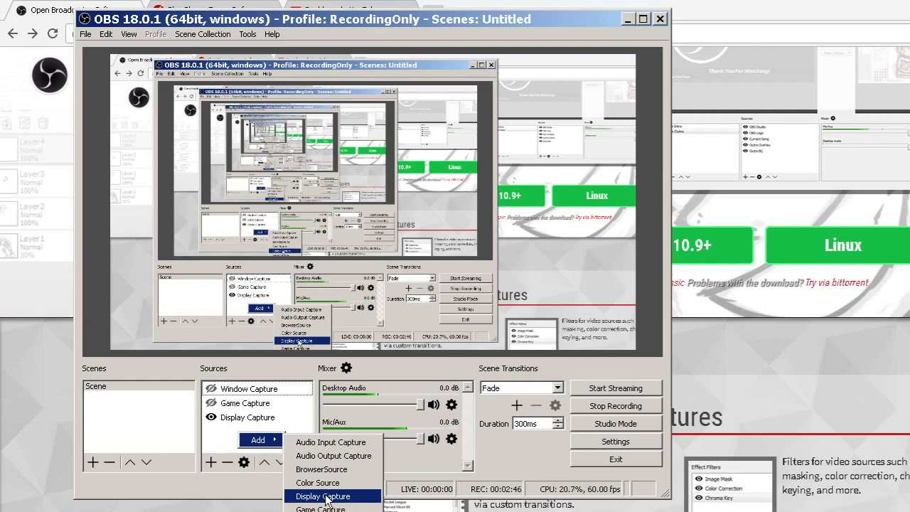
{"action": "left_click", "coordinate": [210, 432]}
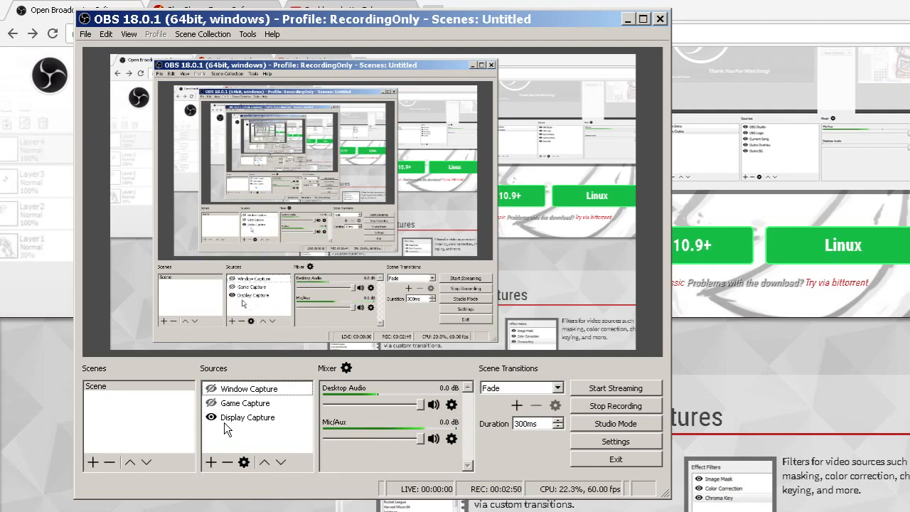
{"action": "left_click", "coordinate": [276, 418]}
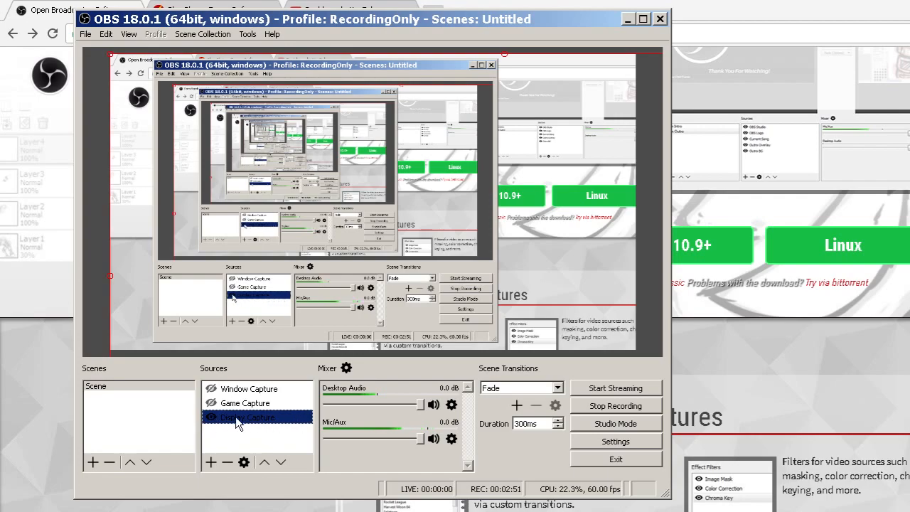
{"action": "left_click", "coordinate": [230, 428]}
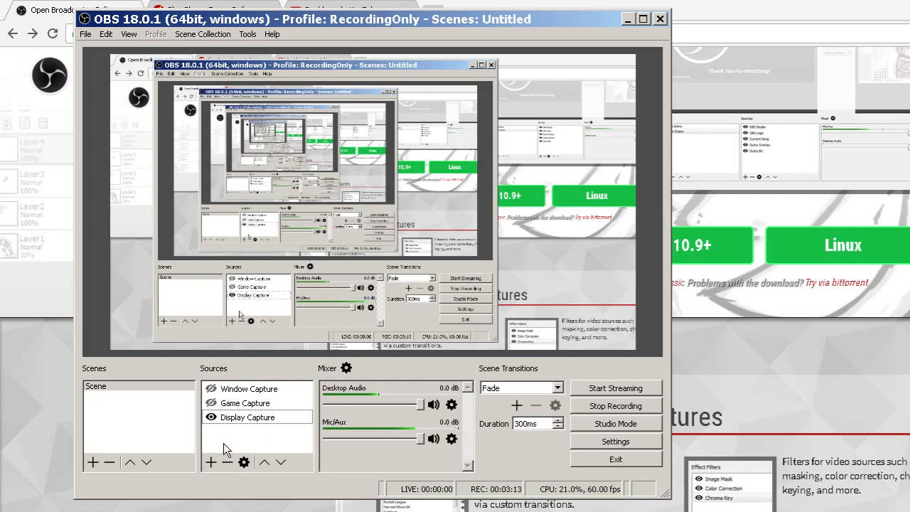
Set the stream type to Streaming Services in the OBS stream settings.
{"action": "left_click", "coordinate": [85, 35]}
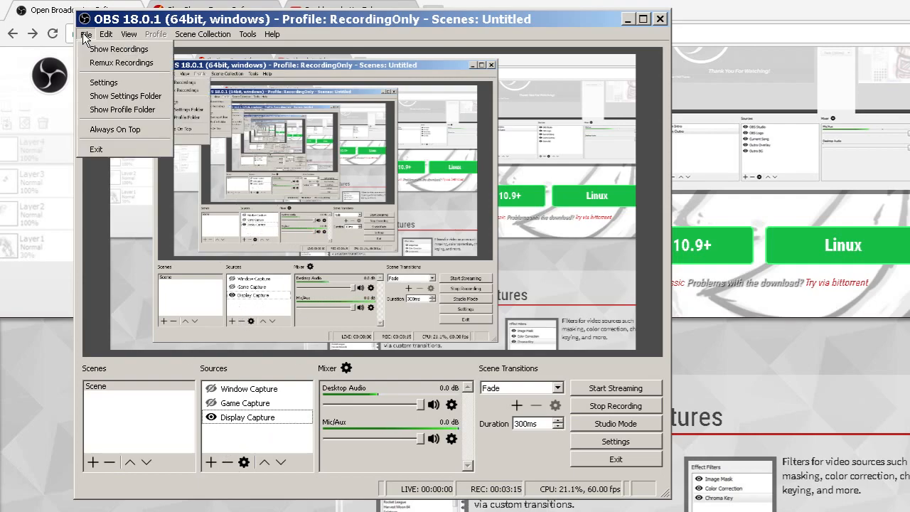
{"action": "left_click", "coordinate": [100, 80]}
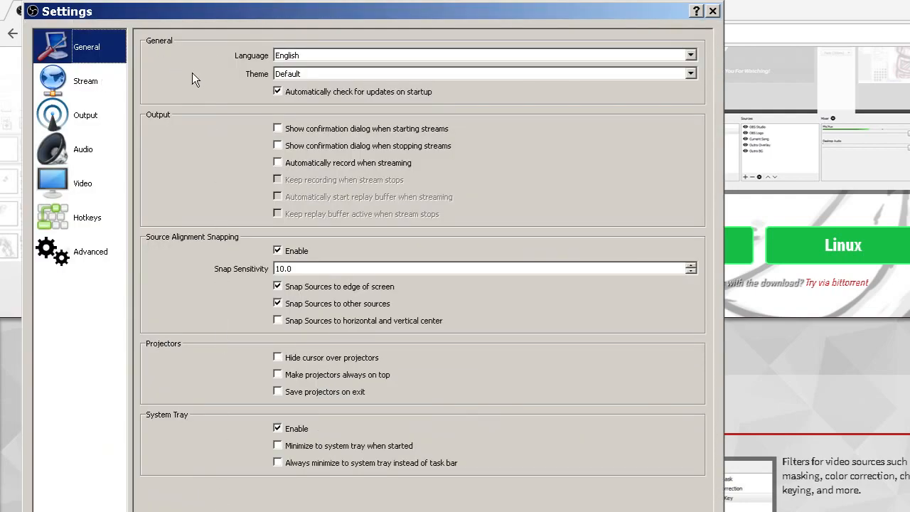
{"action": "left_click", "coordinate": [78, 83]}
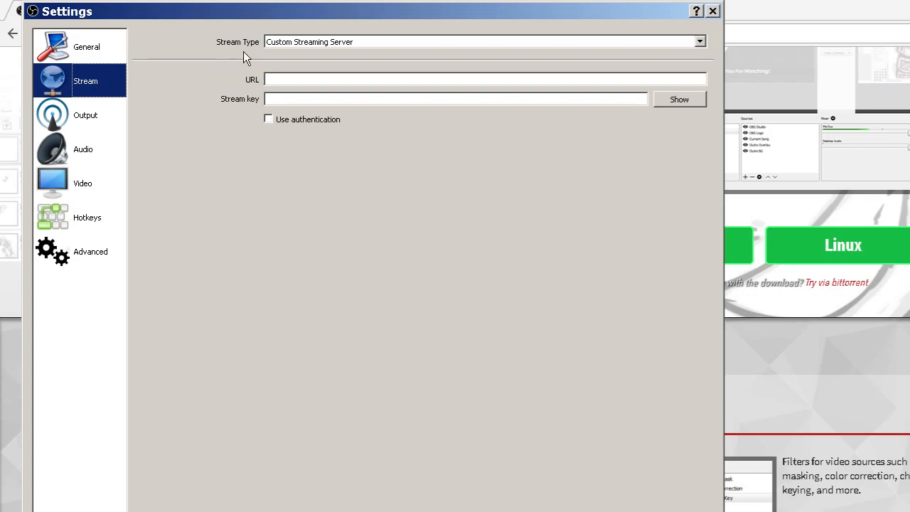
{"action": "left_click", "coordinate": [268, 44]}
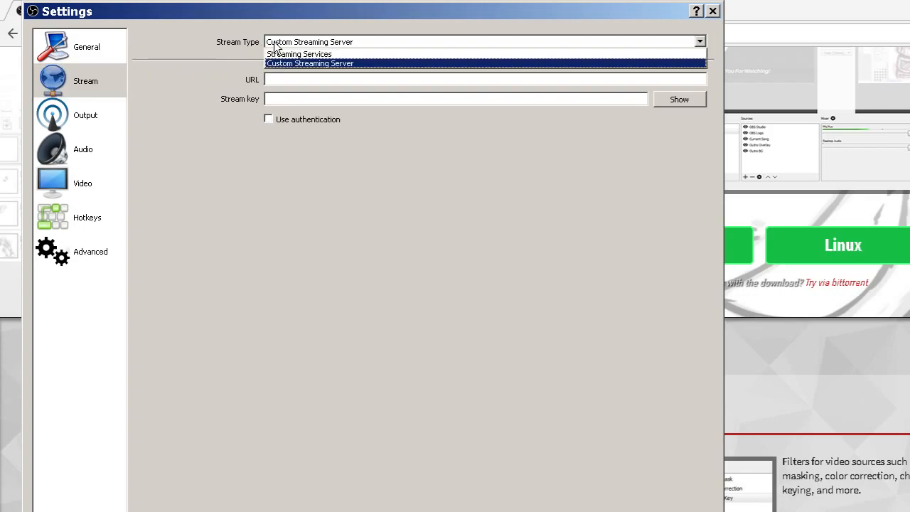
{"action": "left_click", "coordinate": [349, 54]}
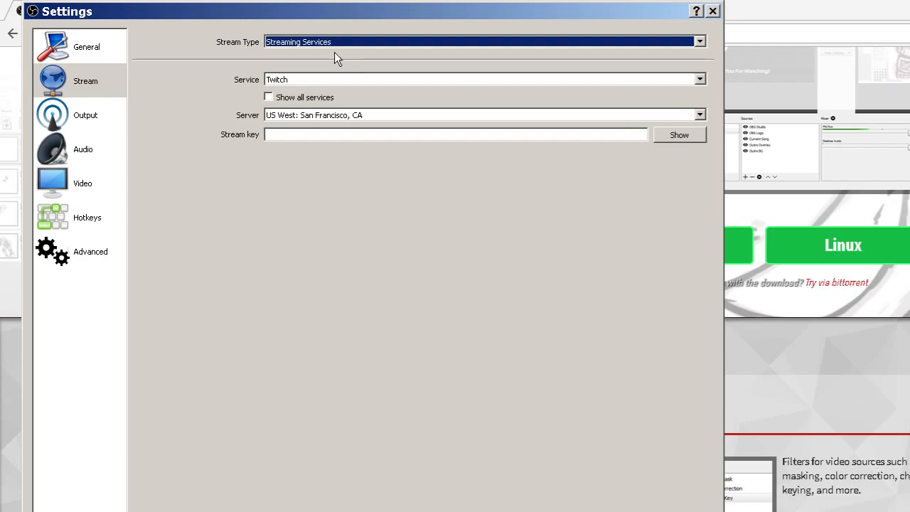
Examine the available streaming services, both in the short list and with all services shown, keeping Twitch selected.
{"action": "left_click", "coordinate": [292, 79]}
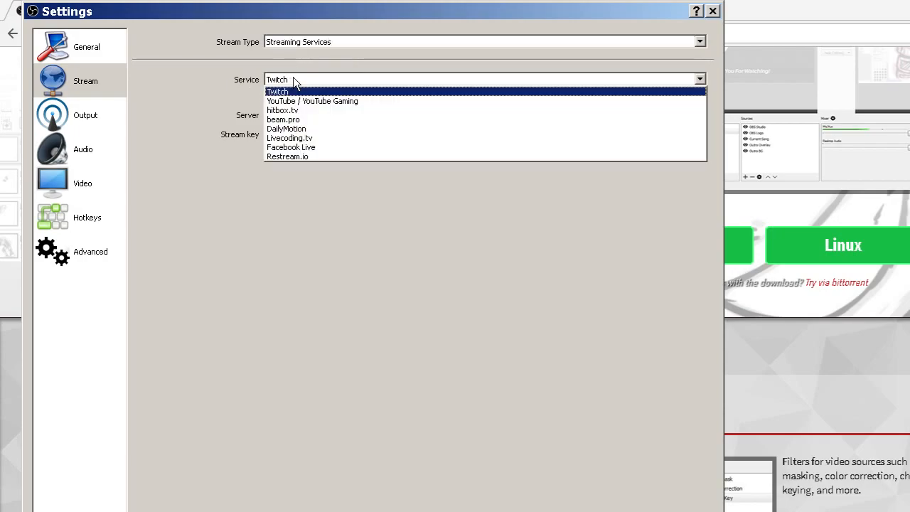
{"action": "left_click", "coordinate": [293, 79]}
{"action": "left_click", "coordinate": [293, 79]}
{"action": "left_click", "coordinate": [293, 79]}
{"action": "left_click", "coordinate": [269, 99]}
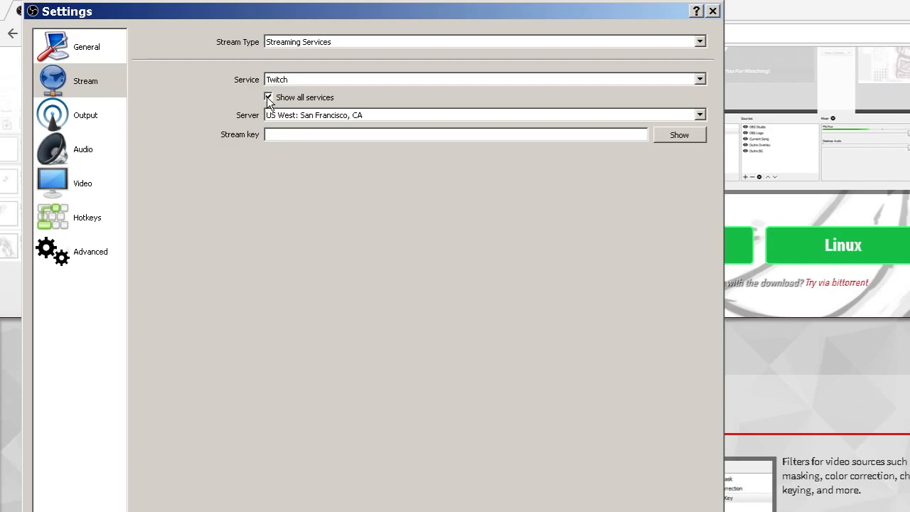
{"action": "left_click", "coordinate": [303, 80]}
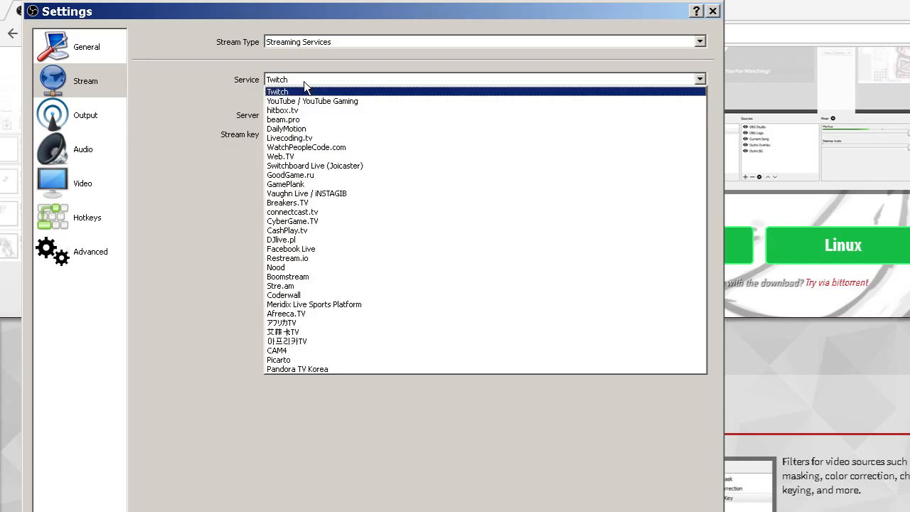
{"action": "left_click", "coordinate": [304, 81]}
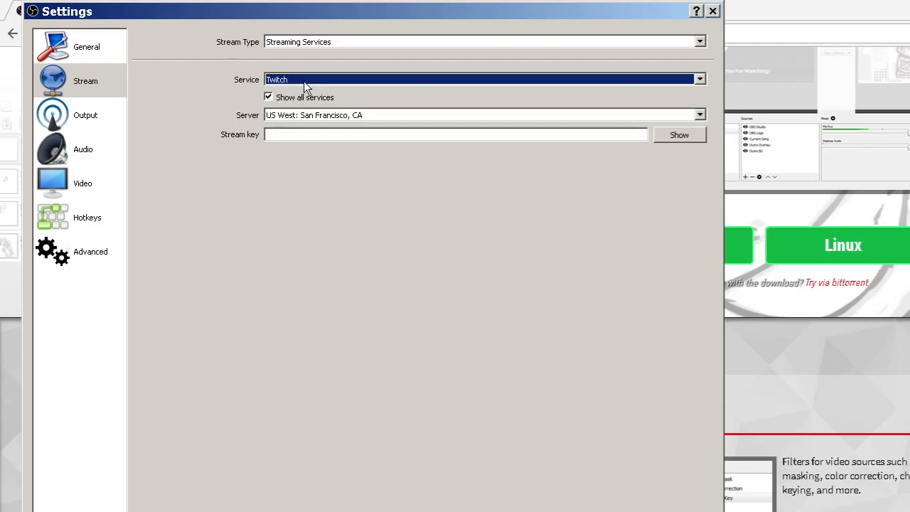
{"action": "left_click", "coordinate": [271, 94]}
{"action": "left_click", "coordinate": [277, 80]}
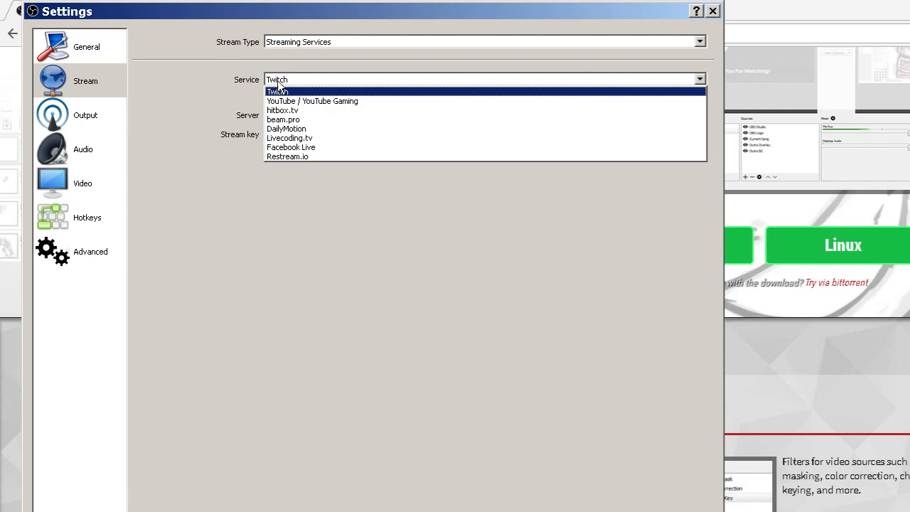
{"action": "left_click", "coordinate": [276, 91]}
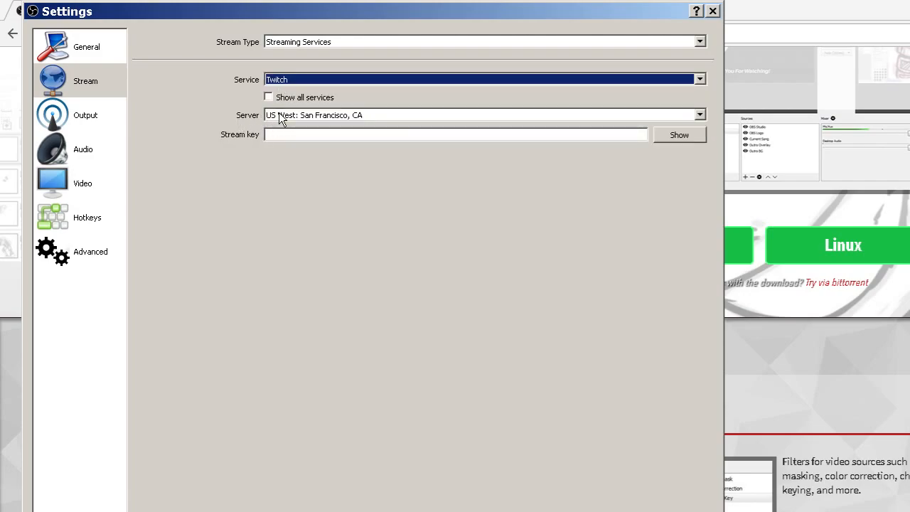
Set the streaming service to YouTube / YouTube Gaming with the Primary YouTube ingest server.
{"action": "left_click", "coordinate": [283, 81]}
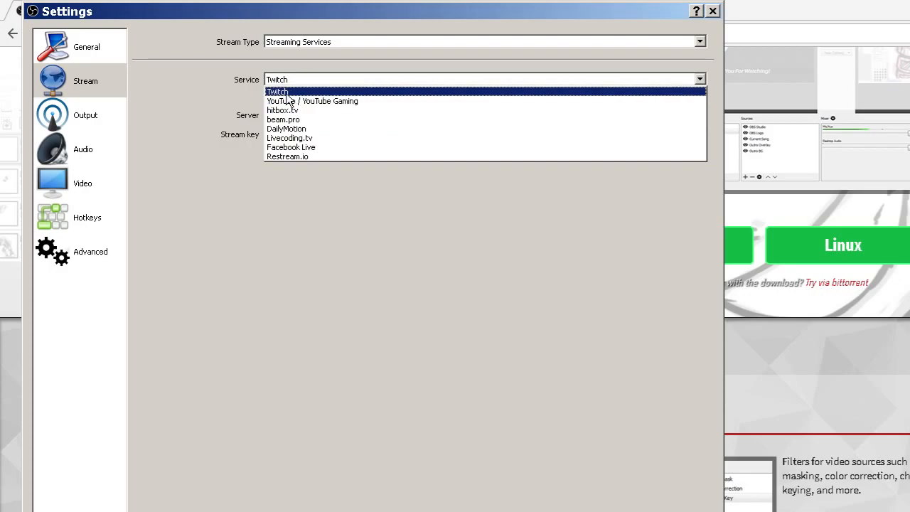
{"action": "left_click", "coordinate": [288, 101]}
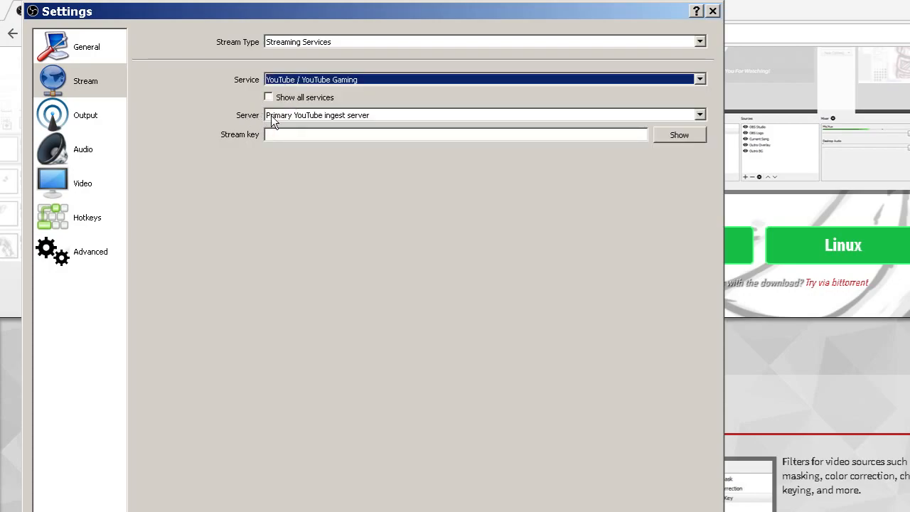
{"action": "left_click", "coordinate": [297, 116]}
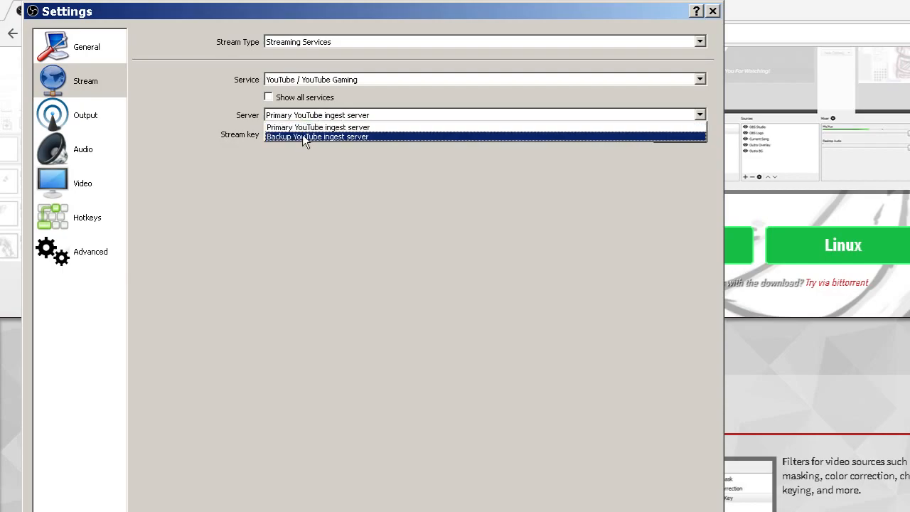
{"action": "left_click", "coordinate": [289, 128]}
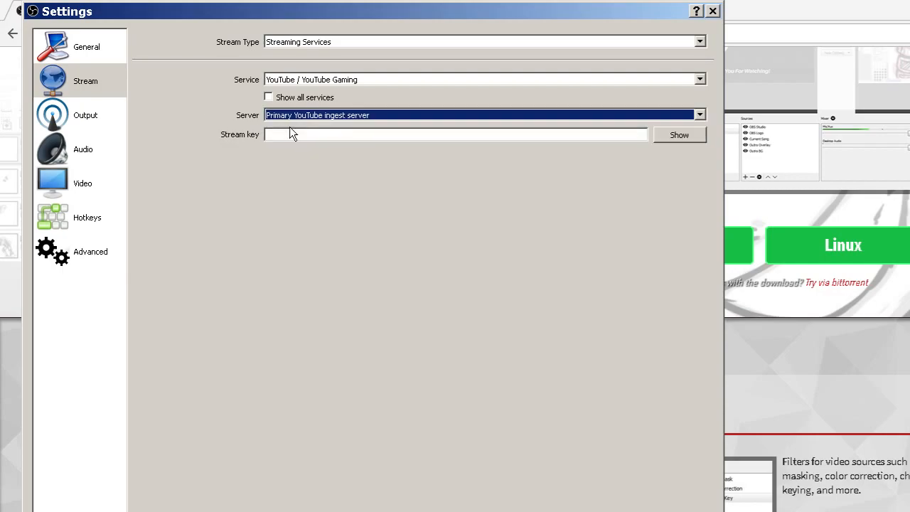
Switch the streaming service to Twitch and examine its list of available servers.
{"action": "left_click", "coordinate": [295, 83]}
{"action": "left_click", "coordinate": [287, 90]}
{"action": "left_click", "coordinate": [288, 114]}
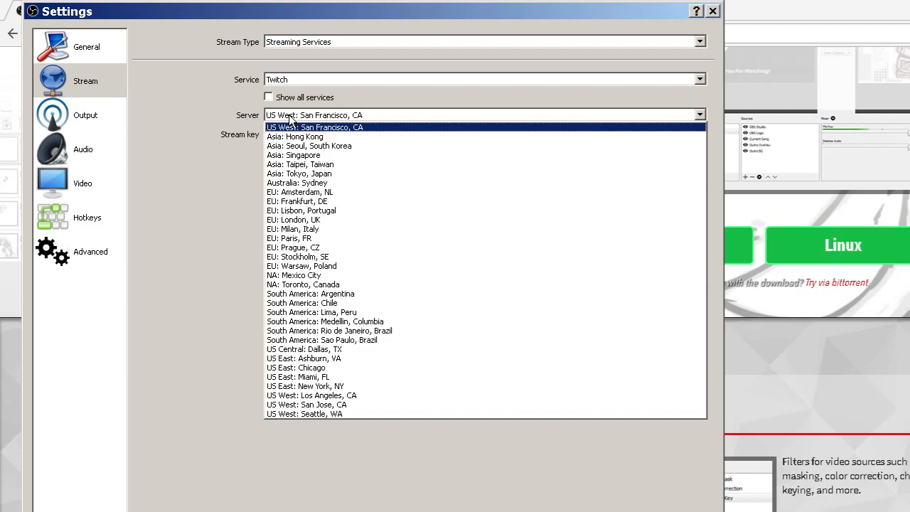
{"action": "left_click", "coordinate": [289, 115]}
Set the streaming service back to YouTube / YouTube Gaming.
{"action": "left_click", "coordinate": [295, 80]}
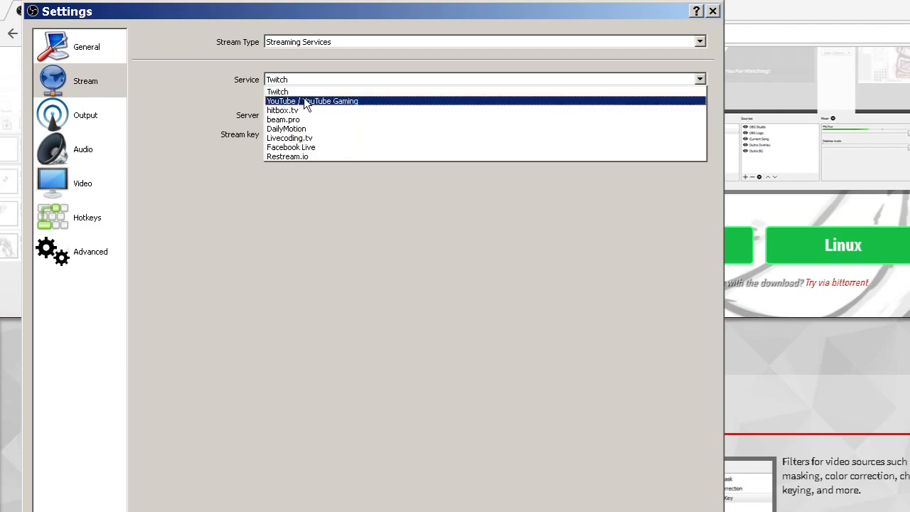
{"action": "left_click", "coordinate": [299, 101]}
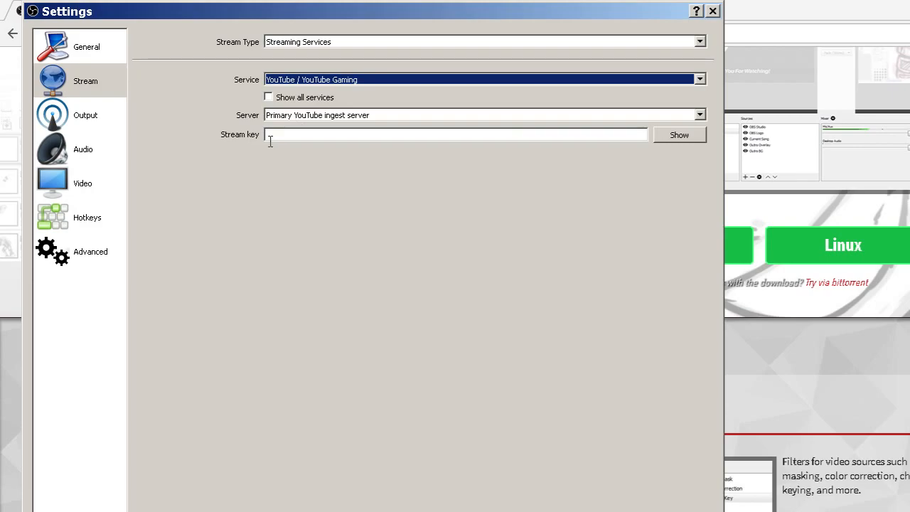
{"action": "left_click", "coordinate": [231, 138]}
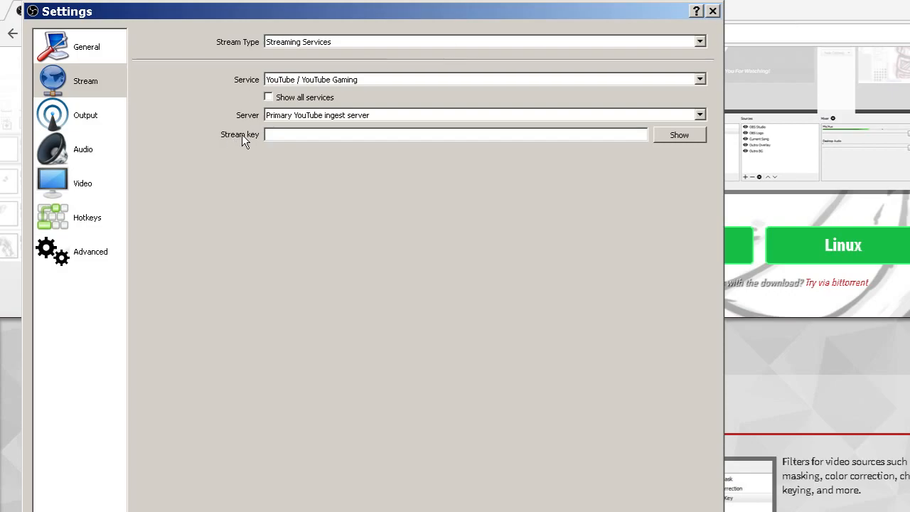
Close the OBS settings without saving and switch to the YouTube Creator Studio dashboard in the browser.
{"action": "left_click", "coordinate": [767, 7]}
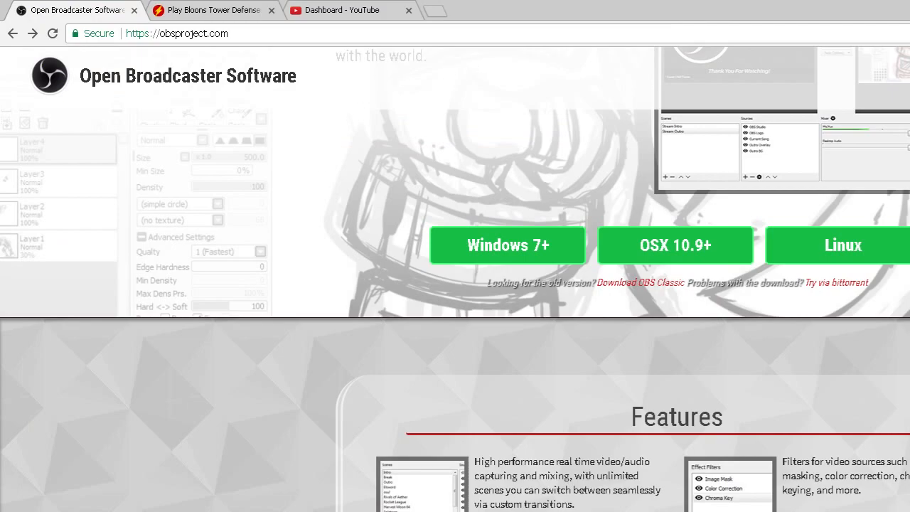
{"action": "key", "text": "alt+Tab"}
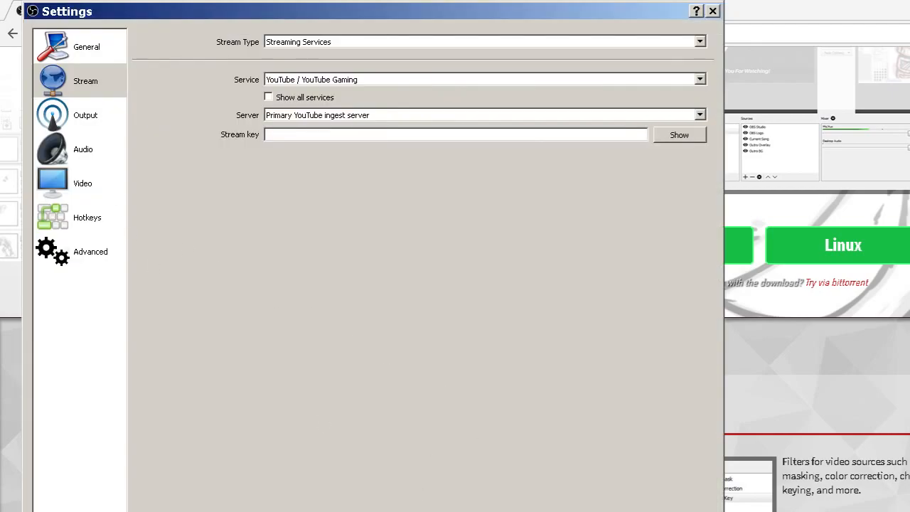
{"action": "key", "text": "Escape"}
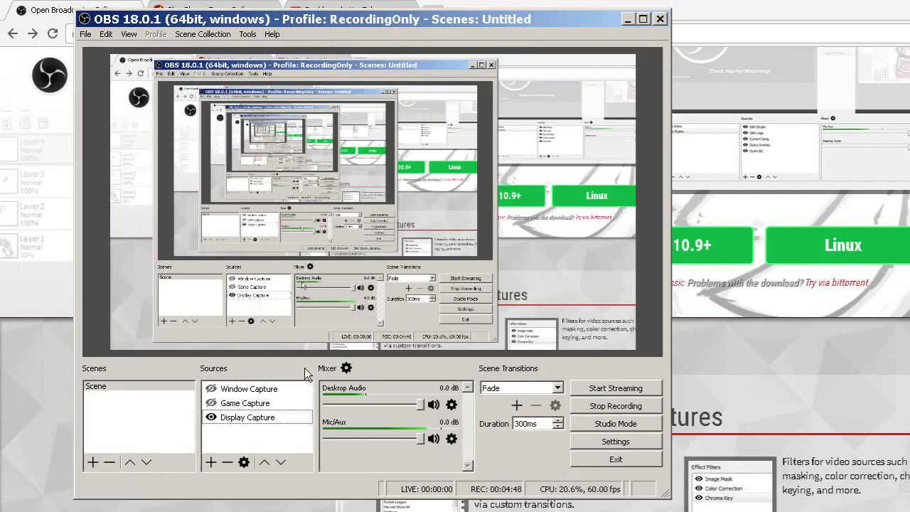
{"action": "key", "text": "alt+Tab"}
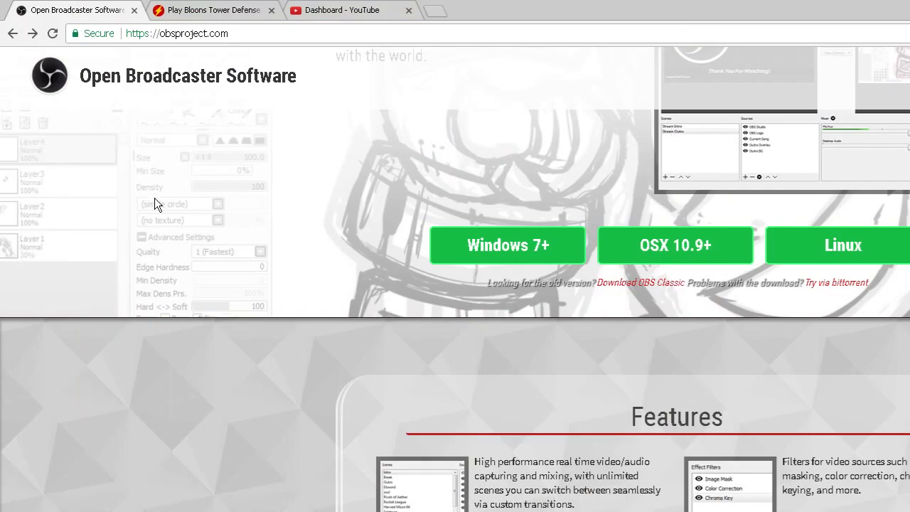
{"action": "left_click", "coordinate": [335, 14]}
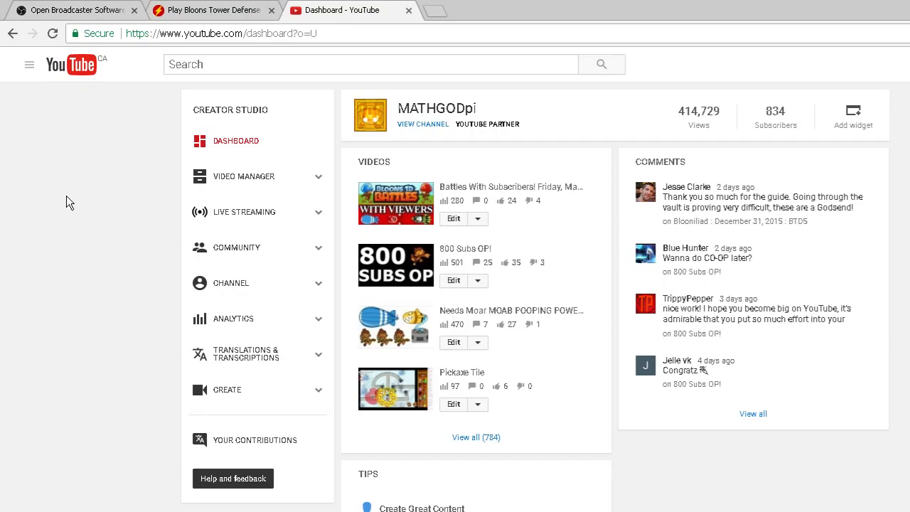
Open YouTube's live streaming dashboard and show its stream options and the encoder setup containing the server URL and stream key.
{"action": "left_click", "coordinate": [240, 217]}
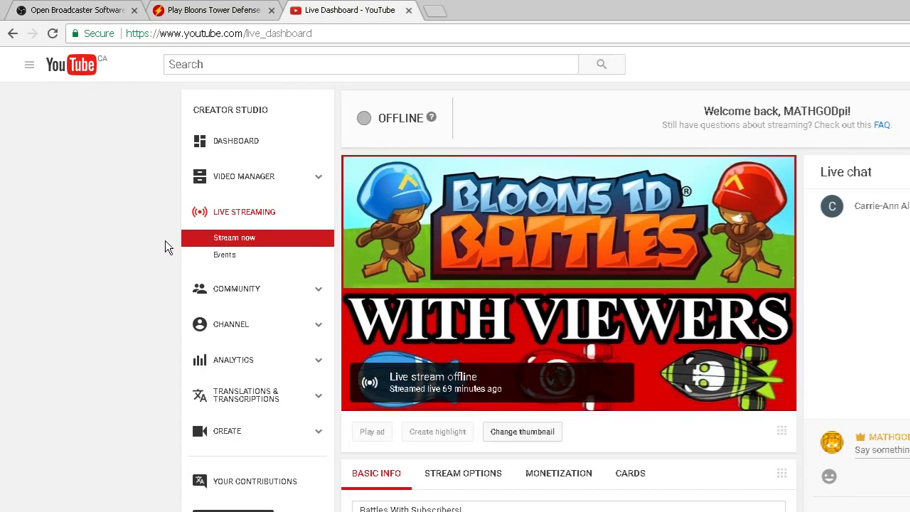
{"action": "scroll", "coordinate": [152, 272], "scroll_direction": "down", "scroll_amount": 1}
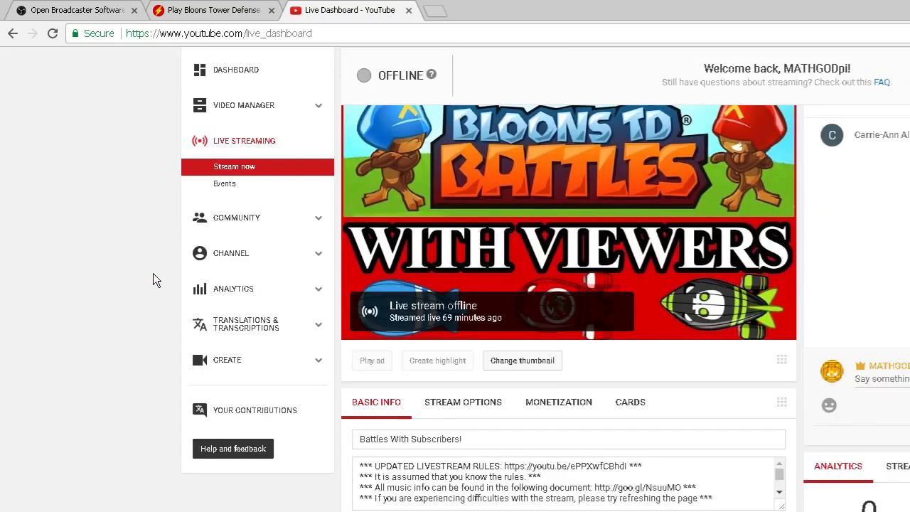
{"action": "scroll", "coordinate": [483, 406], "scroll_direction": "up", "scroll_amount": 1}
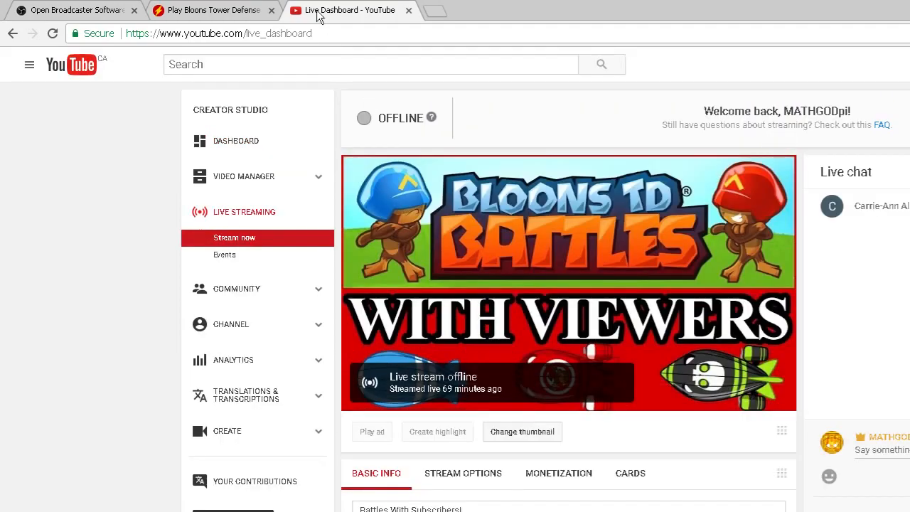
{"action": "scroll", "coordinate": [412, 426], "scroll_direction": "down", "scroll_amount": 5}
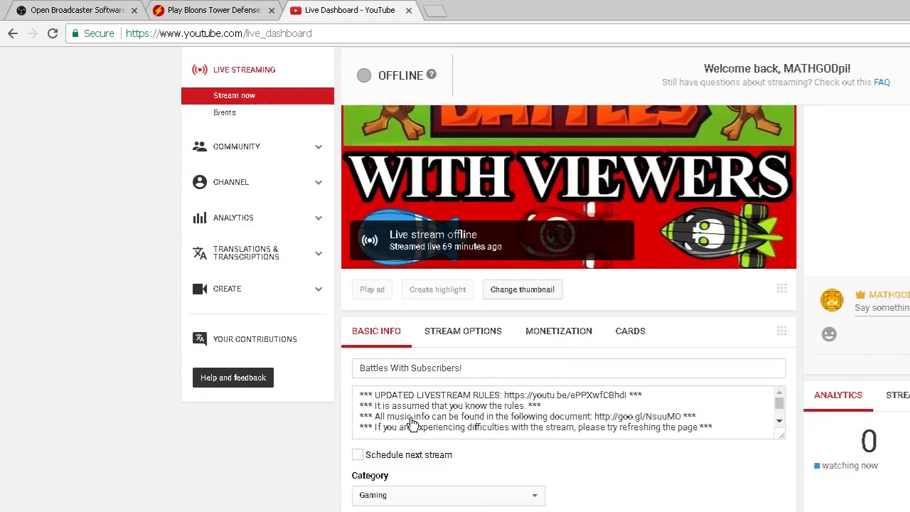
{"action": "left_click", "coordinate": [458, 263]}
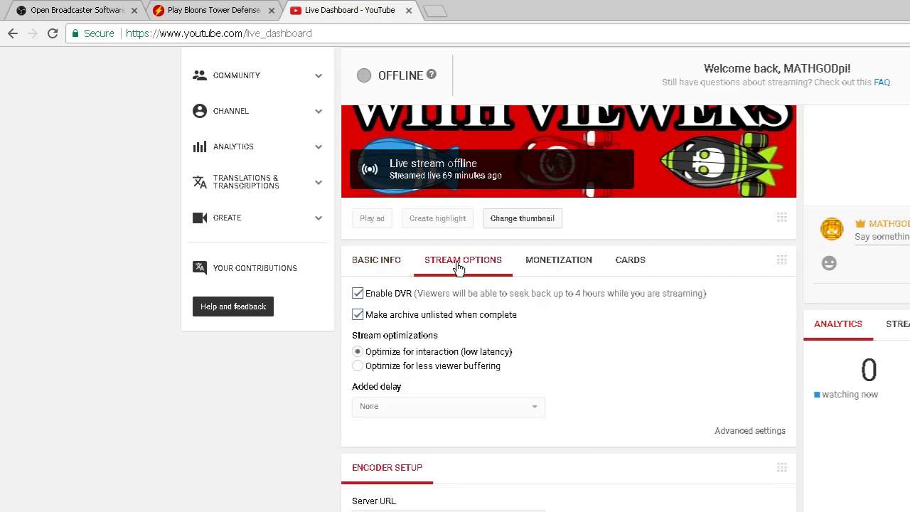
{"action": "scroll", "coordinate": [569, 284], "scroll_direction": "down", "scroll_amount": 2}
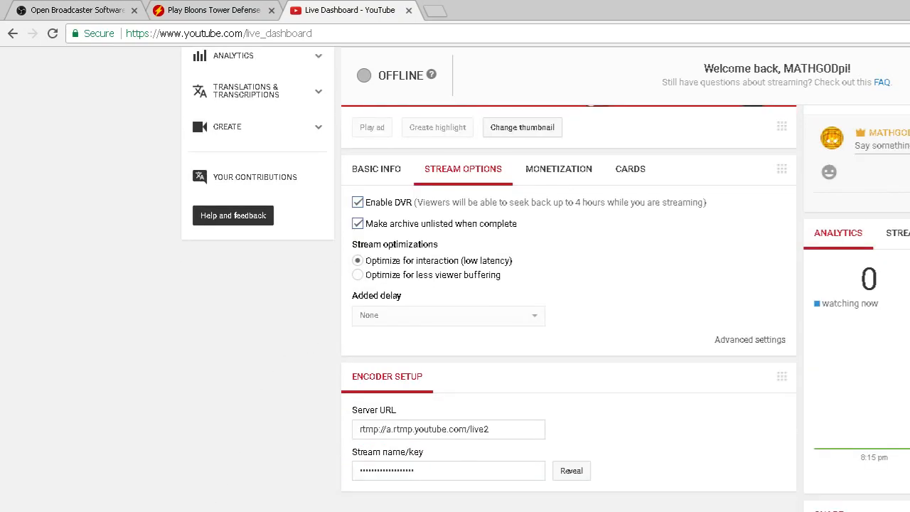
Switch to OBS and reopen its stream settings.
{"action": "key", "text": "alt+Tab"}
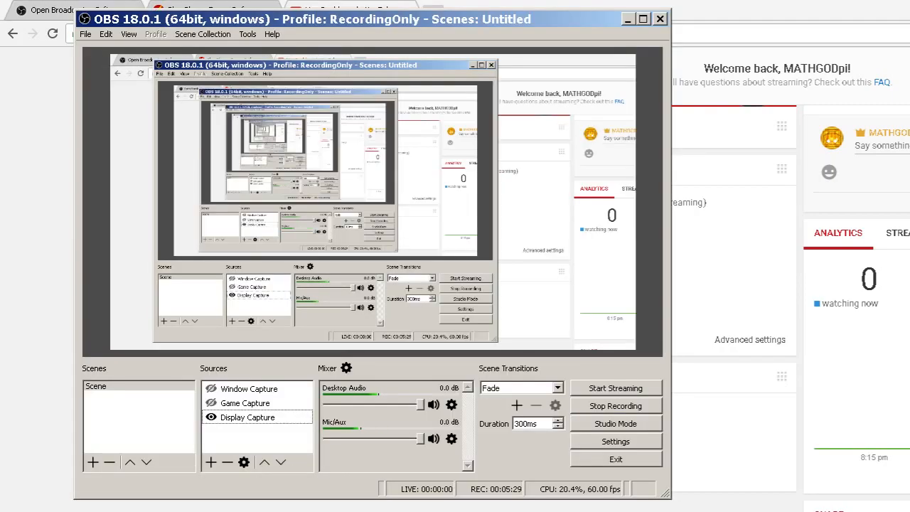
{"action": "key", "text": "alt+Tab"}
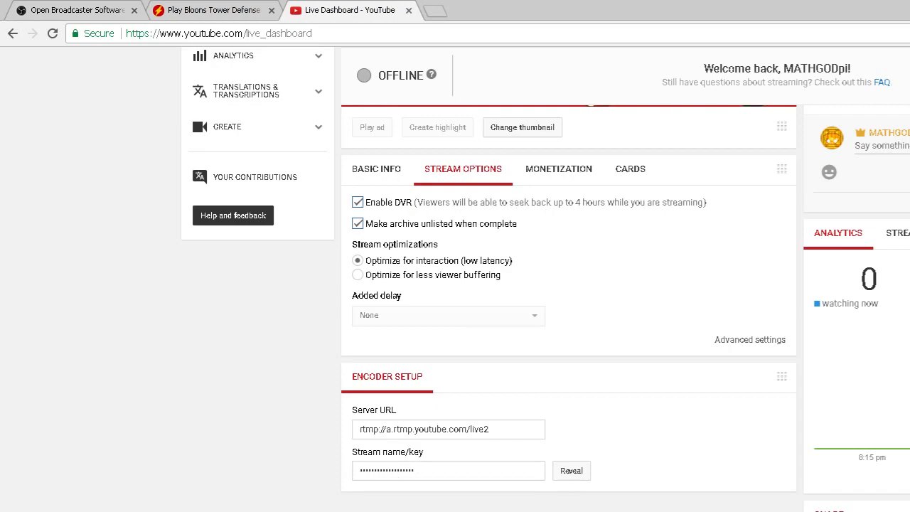
{"action": "key", "text": "alt+Tab"}
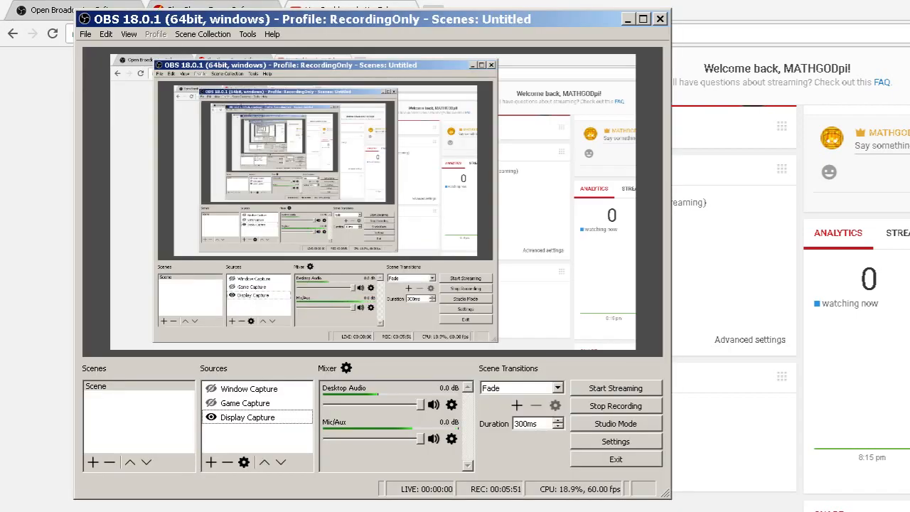
{"action": "left_click", "coordinate": [85, 34]}
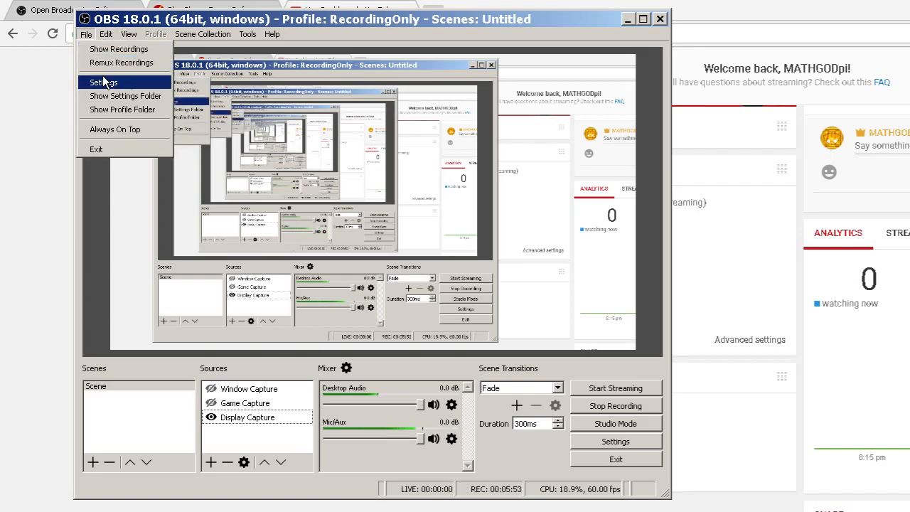
{"action": "left_click", "coordinate": [101, 81]}
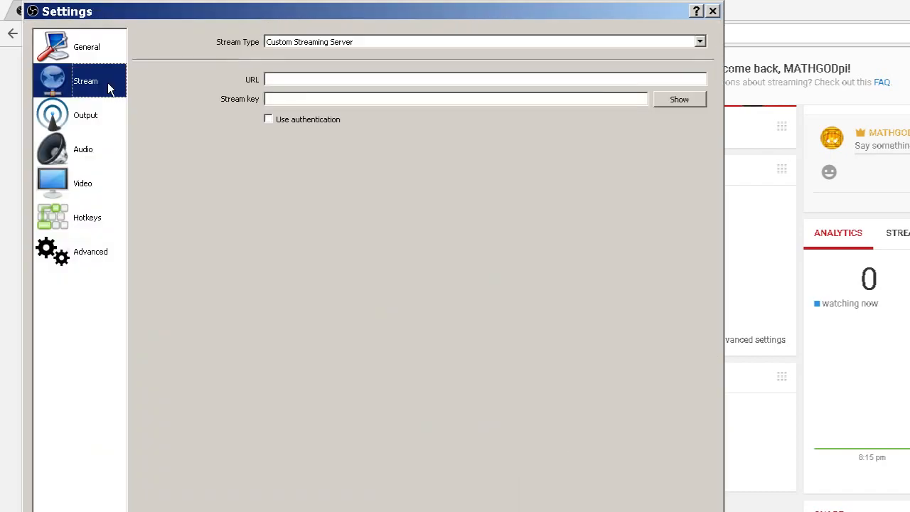
{"action": "left_click", "coordinate": [268, 99]}
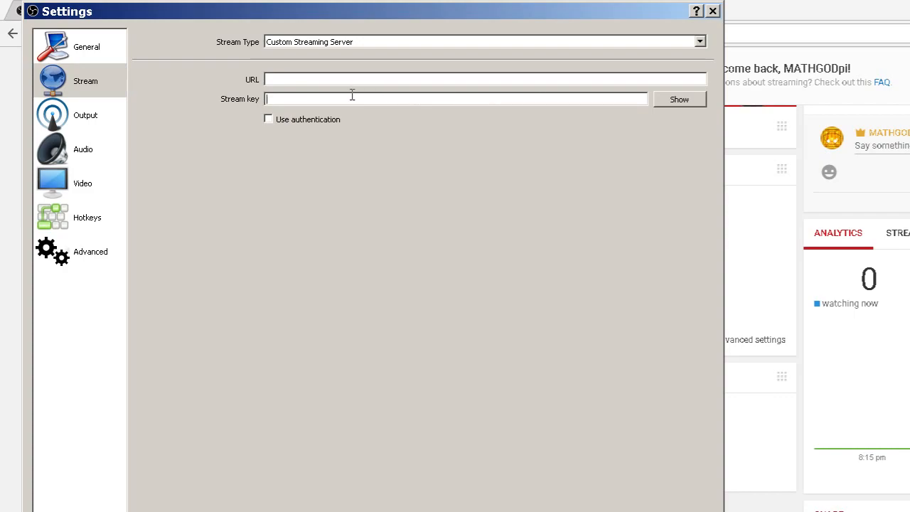
Set the stream type to Streaming Services with YouTube / YouTube Gaming as the service, and activate the empty stream key field.
{"action": "left_click", "coordinate": [287, 43]}
{"action": "left_click", "coordinate": [288, 53]}
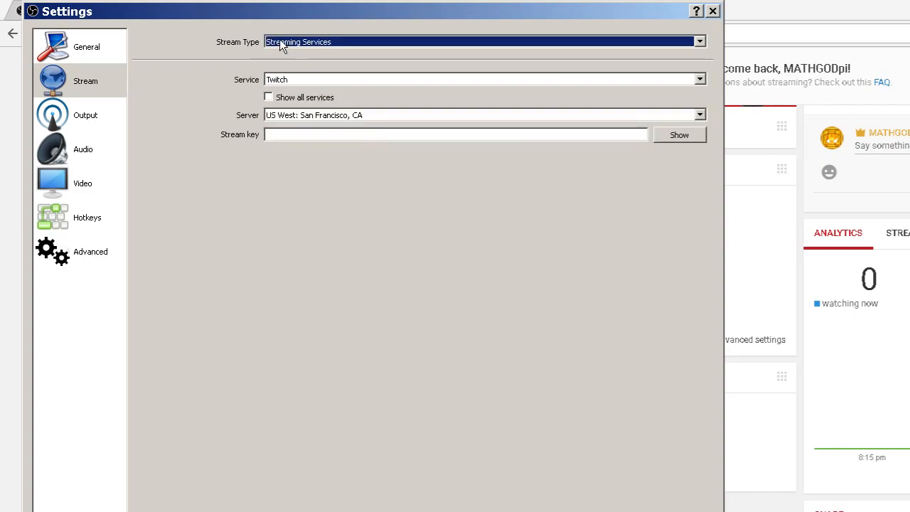
{"action": "left_click", "coordinate": [280, 84]}
{"action": "left_click", "coordinate": [287, 98]}
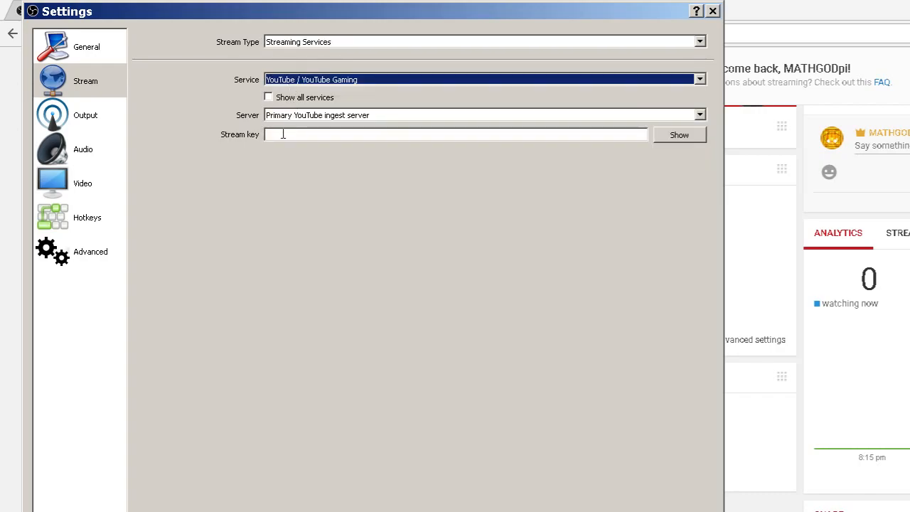
{"action": "left_click", "coordinate": [283, 134]}
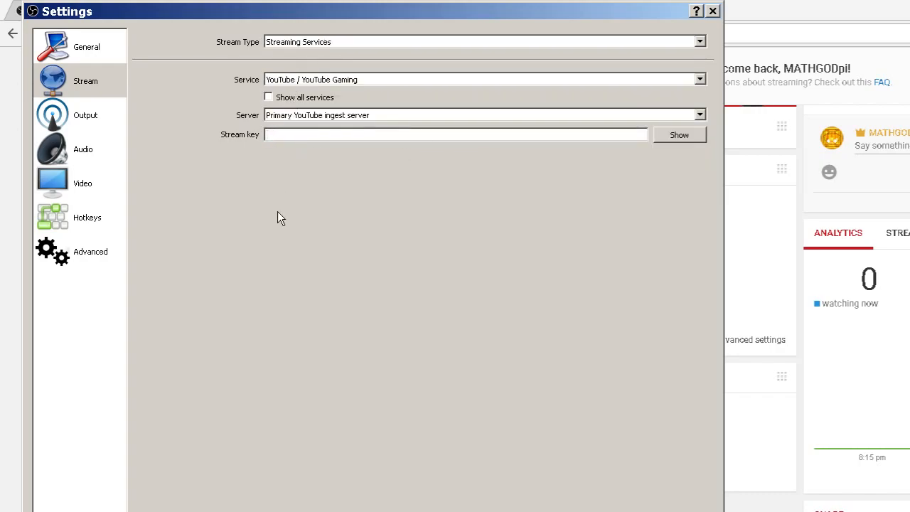
Switch to the browser and examine the Stream Key entry in the Twitch dashboard settings.
{"action": "left_click", "coordinate": [822, 10]}
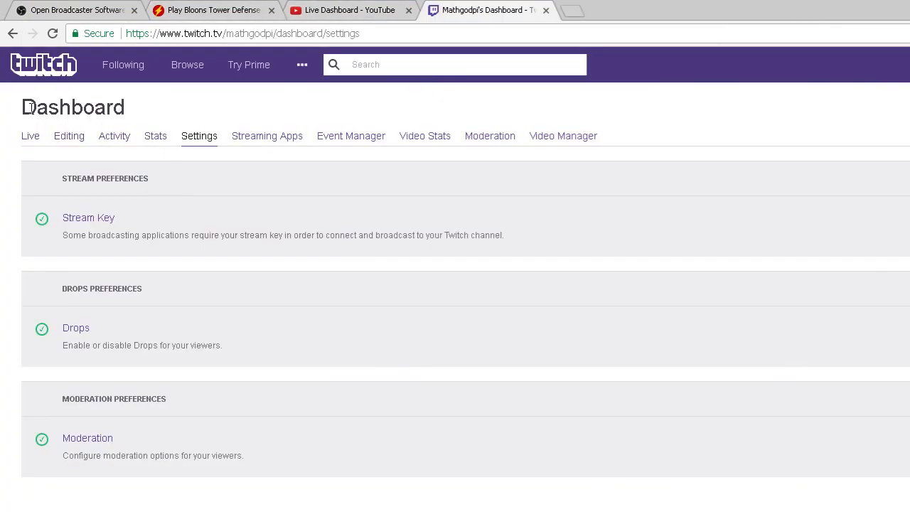
{"action": "left_click_drag", "start_coordinate": [27, 107], "coordinate": [192, 110]}
{"action": "left_click", "coordinate": [192, 111]}
Close the Twitch and YouTube live dashboard pages and return to the OBS stream settings.
{"action": "left_click", "coordinate": [545, 11]}
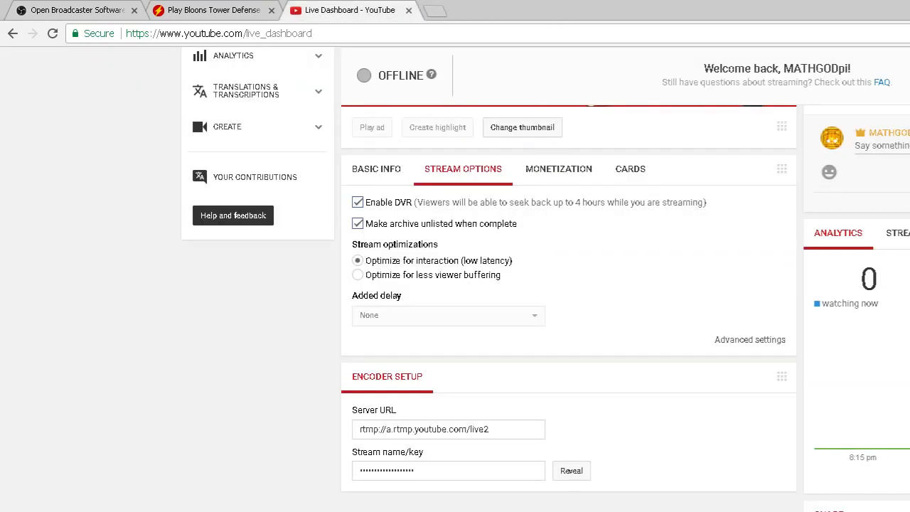
{"action": "left_click", "coordinate": [409, 10]}
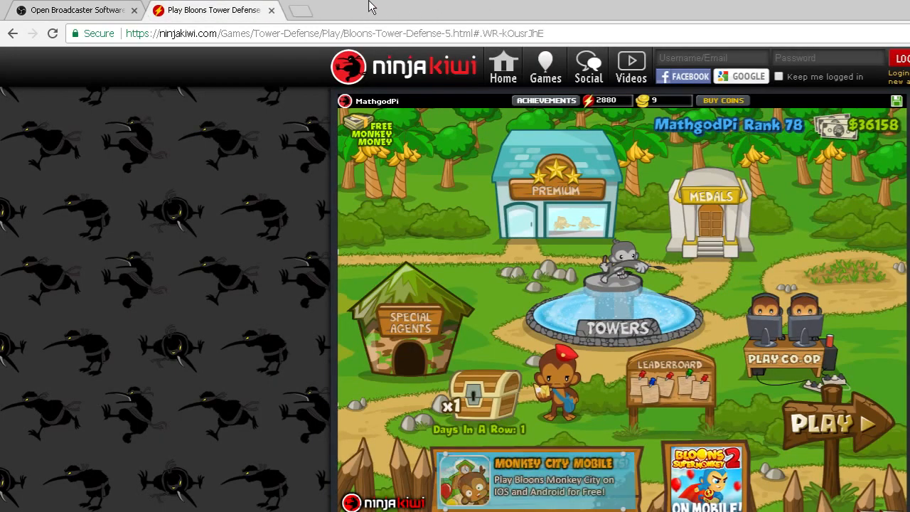
{"action": "key", "text": "alt+Tab"}
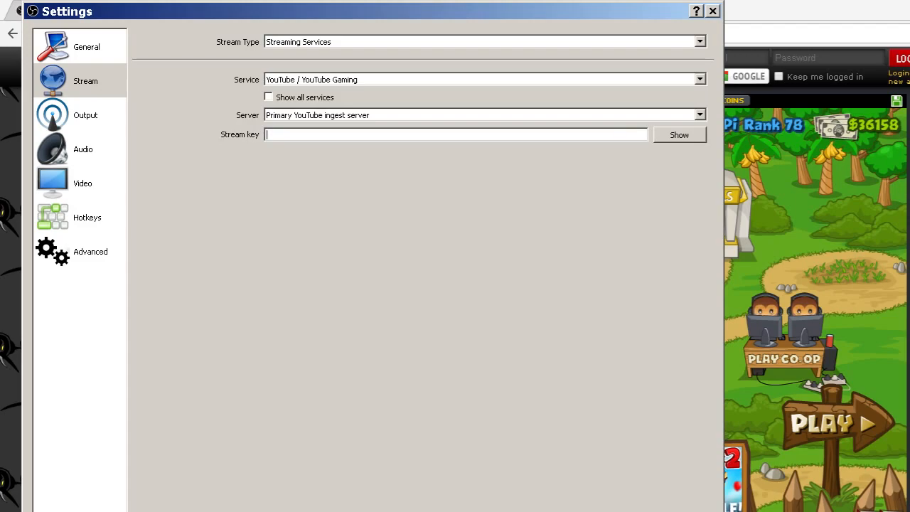
Set the streaming audio bitrate to 160 in the output settings.
{"action": "left_click", "coordinate": [85, 117]}
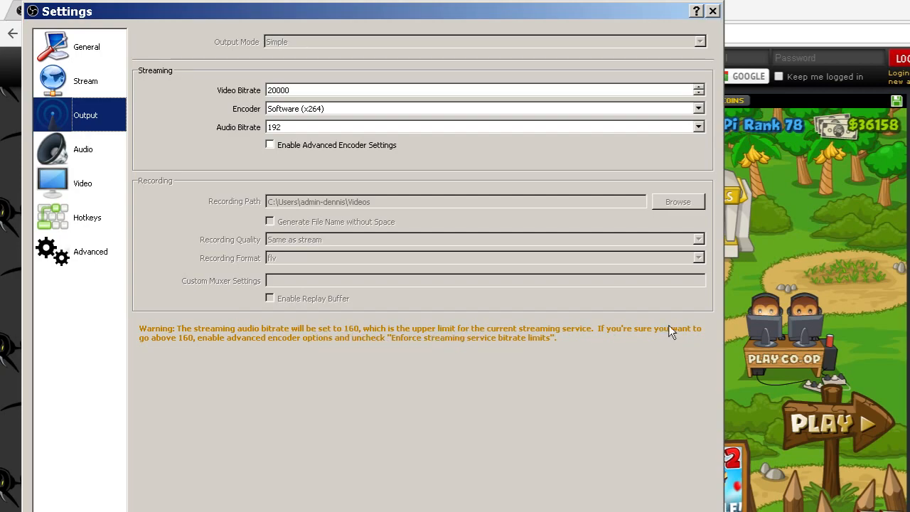
{"action": "left_click", "coordinate": [299, 128]}
{"action": "left_click", "coordinate": [315, 167]}
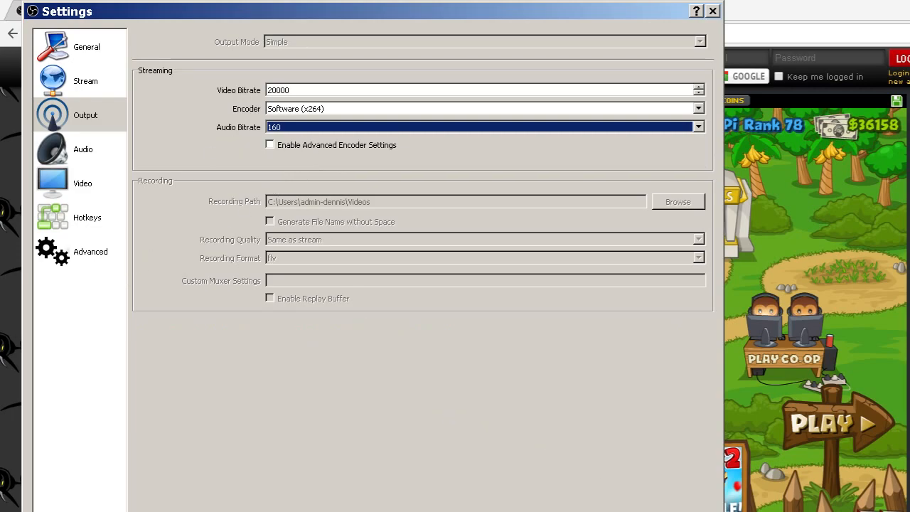
{"action": "left_click", "coordinate": [79, 114]}
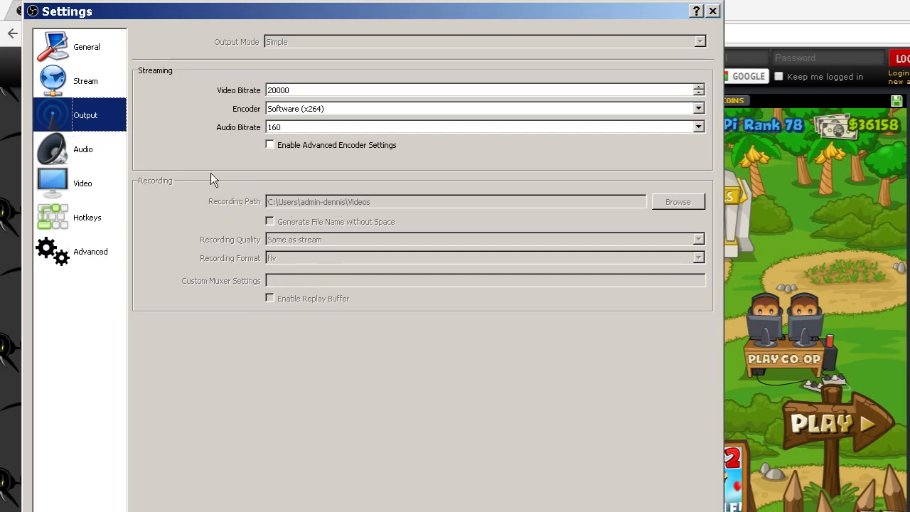
Examine the audio settings and the devices available for mic/auxiliary and desktop audio, keeping both at Default.
{"action": "left_click", "coordinate": [97, 152]}
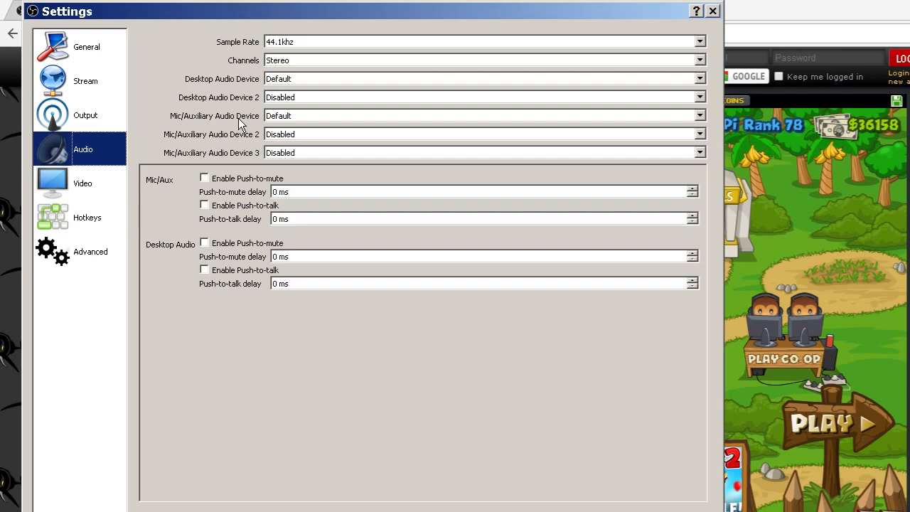
{"action": "left_click", "coordinate": [294, 116]}
{"action": "left_click", "coordinate": [298, 115]}
{"action": "left_click", "coordinate": [299, 77]}
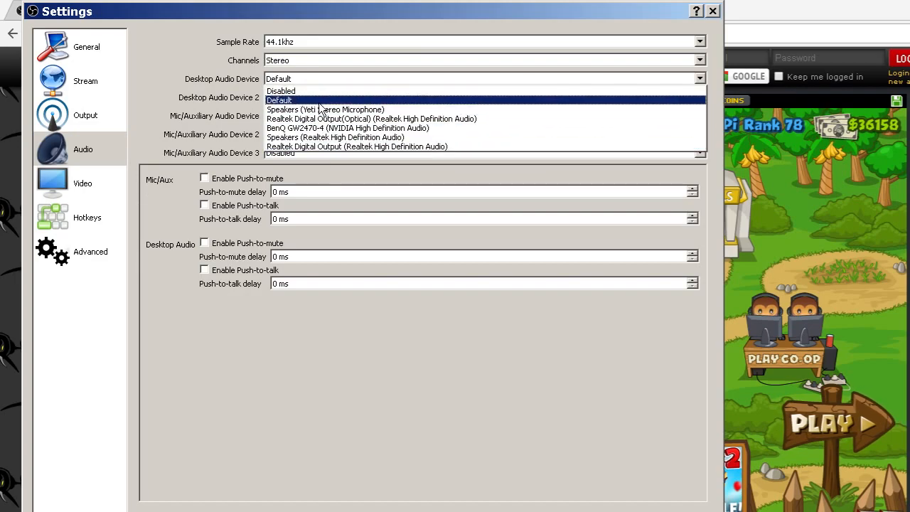
{"action": "left_click", "coordinate": [217, 81]}
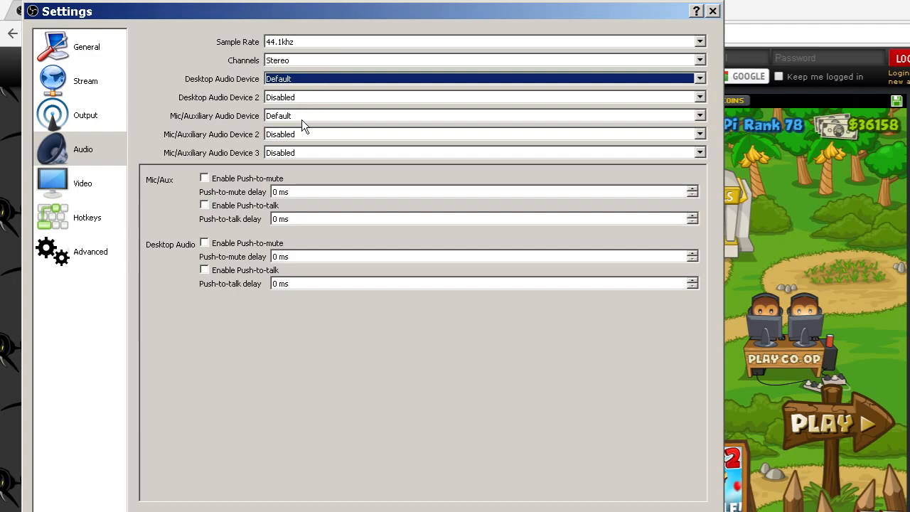
Examine the video, hotkey and advanced settings, keeping the process priority at High, and close the settings.
{"action": "left_click", "coordinate": [74, 186]}
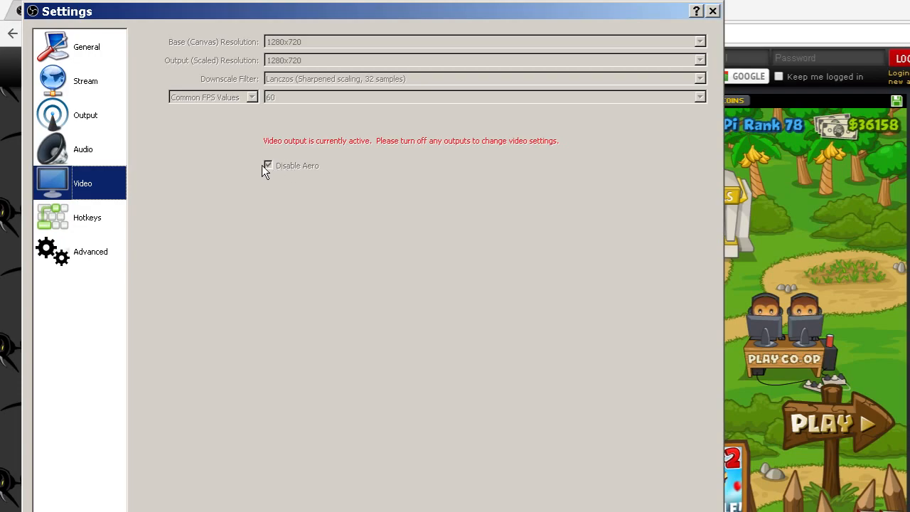
{"action": "left_click", "coordinate": [92, 221]}
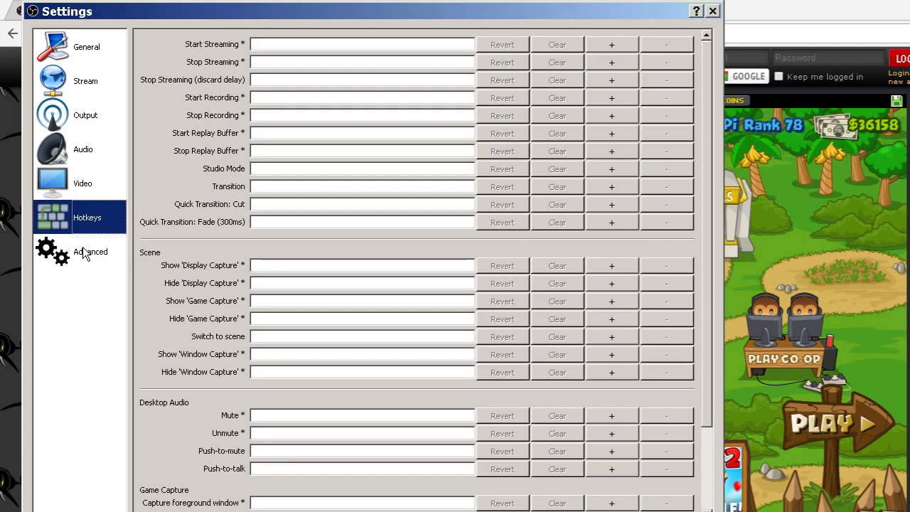
{"action": "left_click", "coordinate": [60, 257]}
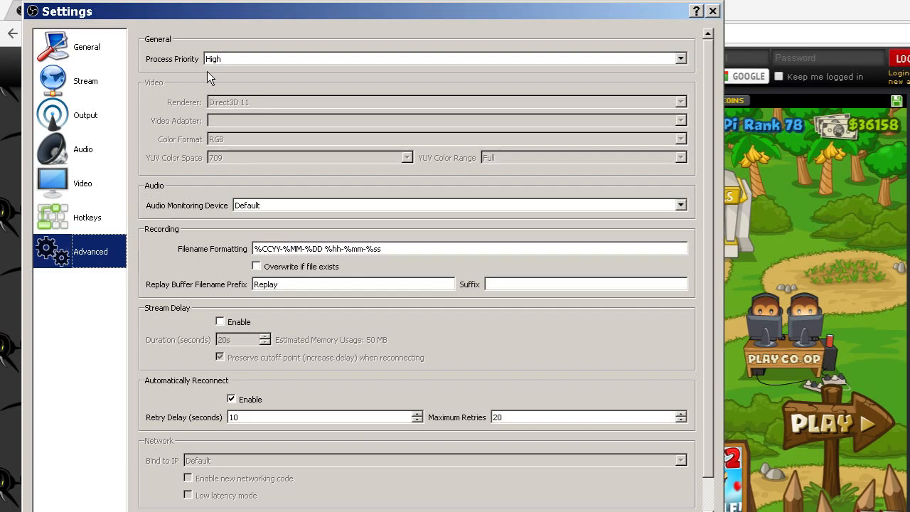
{"action": "left_click", "coordinate": [224, 59]}
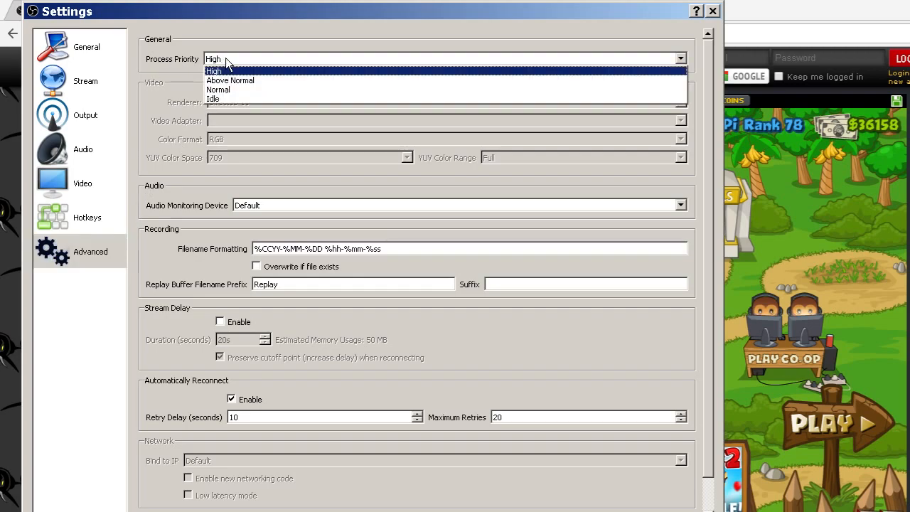
{"action": "left_click", "coordinate": [225, 57]}
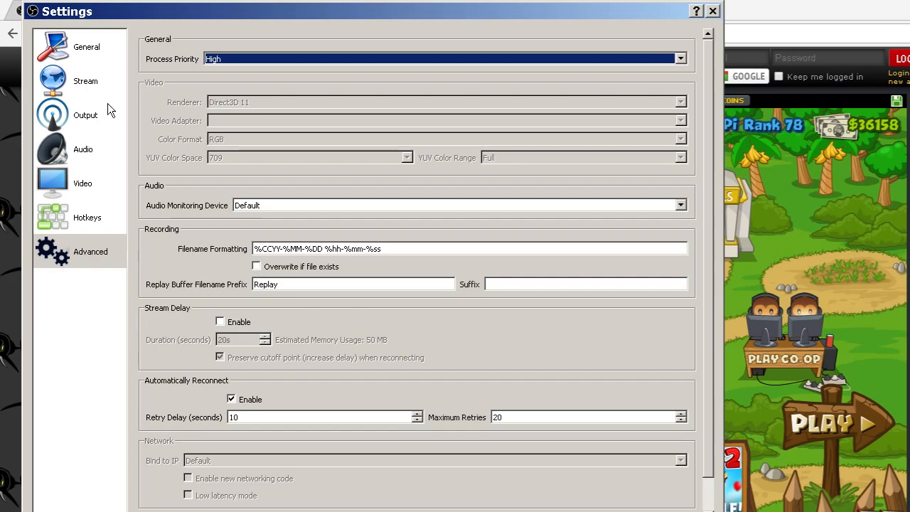
{"action": "key", "text": "Escape"}
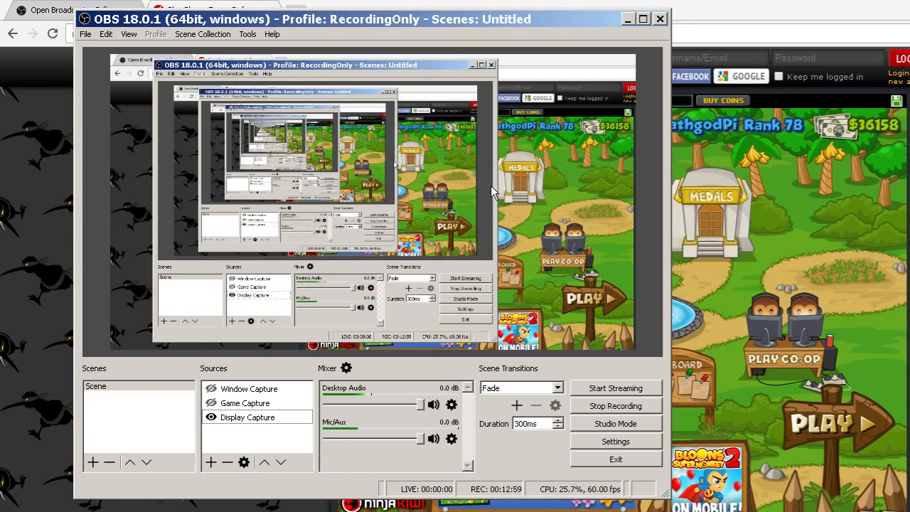
Select the Display Capture source and shift it within the preview canvas.
{"action": "left_click", "coordinate": [484, 226]}
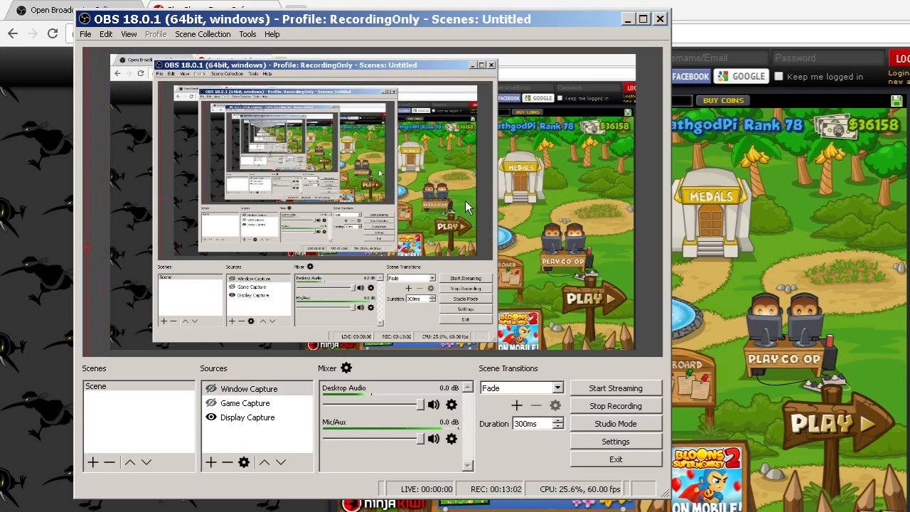
{"action": "left_click", "coordinate": [485, 235]}
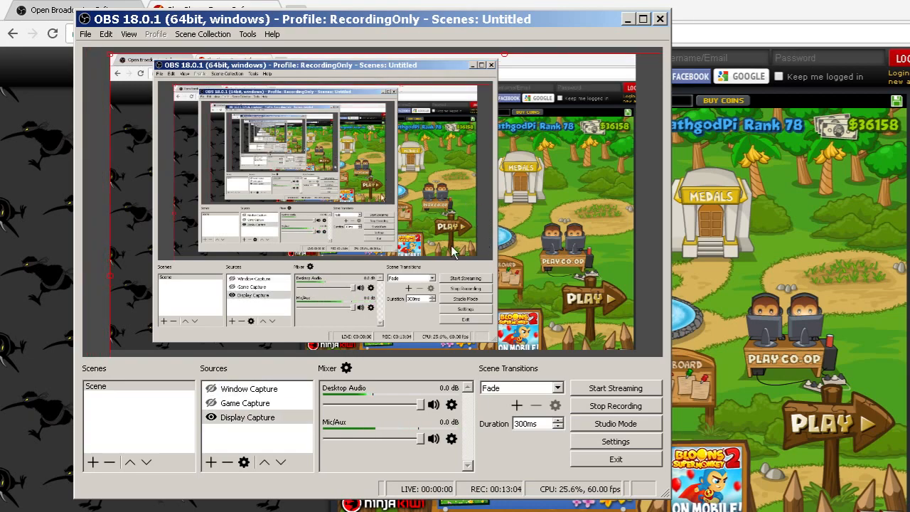
{"action": "left_click", "coordinate": [254, 422]}
{"action": "left_click_drag", "start_coordinate": [425, 204], "coordinate": [196, 316]}
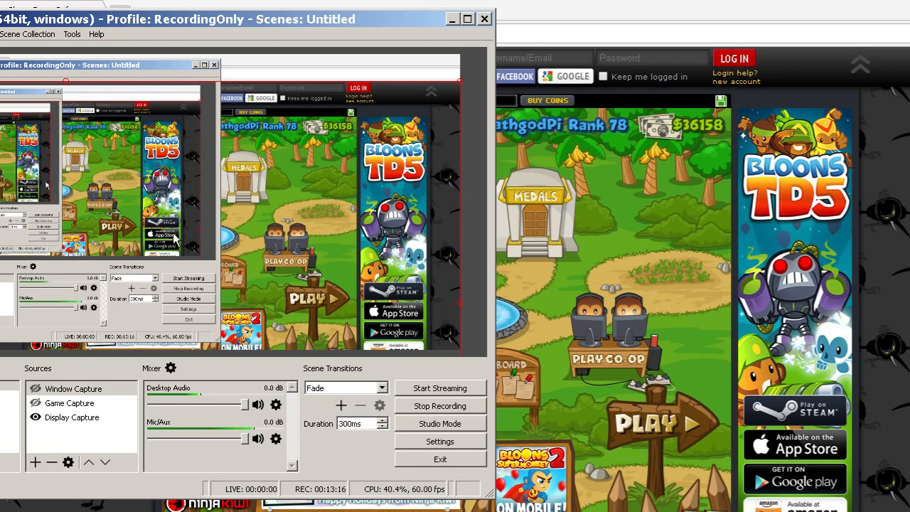
{"action": "left_click", "coordinate": [50, 420]}
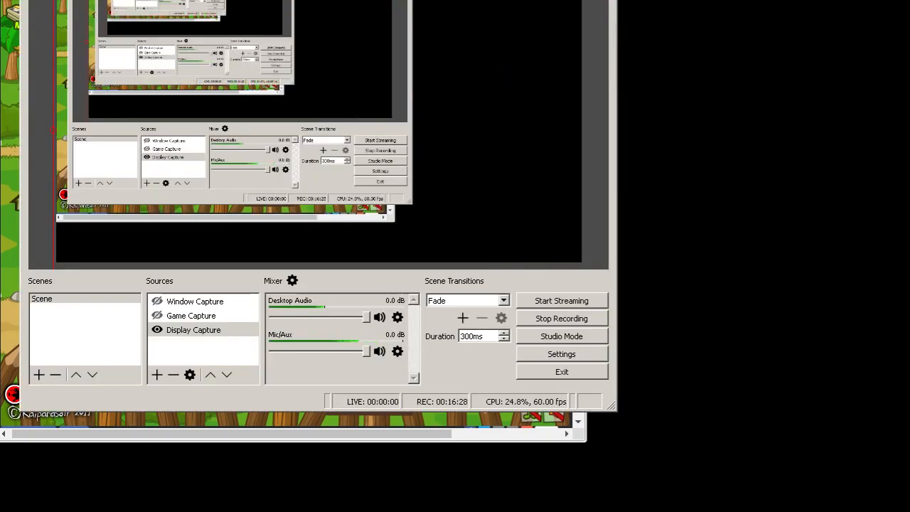
Add a new visible Image source that uses the file Army_Monkey.png from the bloons folder.
{"action": "left_click_drag", "start_coordinate": [226, 46], "coordinate": [226, 47]}
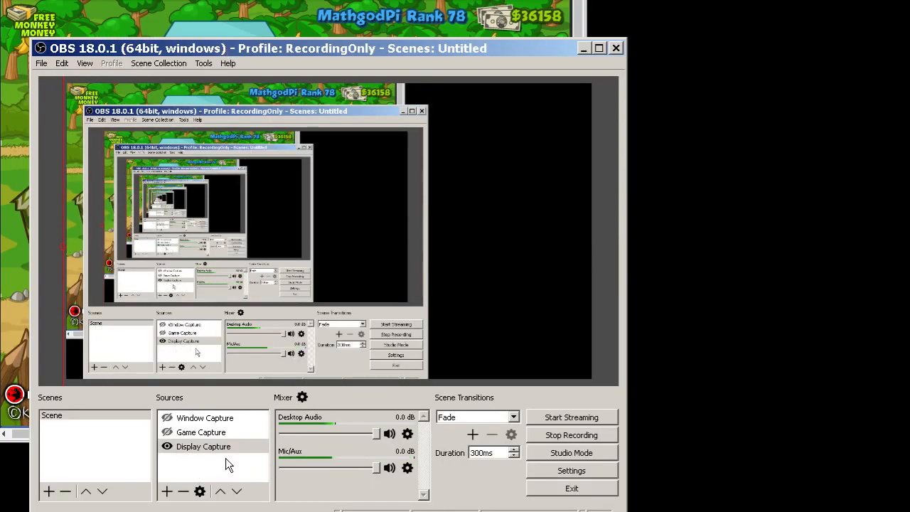
{"action": "right_click", "coordinate": [179, 467]}
{"action": "mouse_move", "coordinate": [187, 476]}
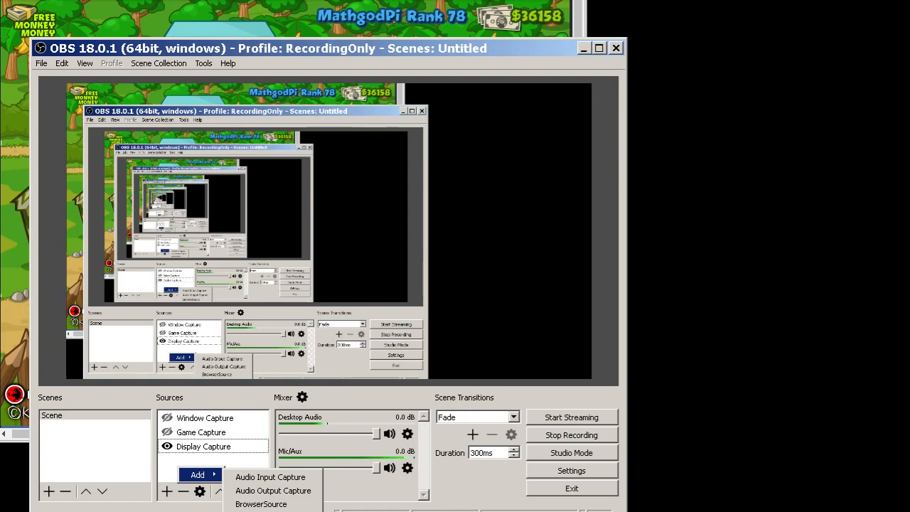
{"action": "left_click", "coordinate": [248, 511]}
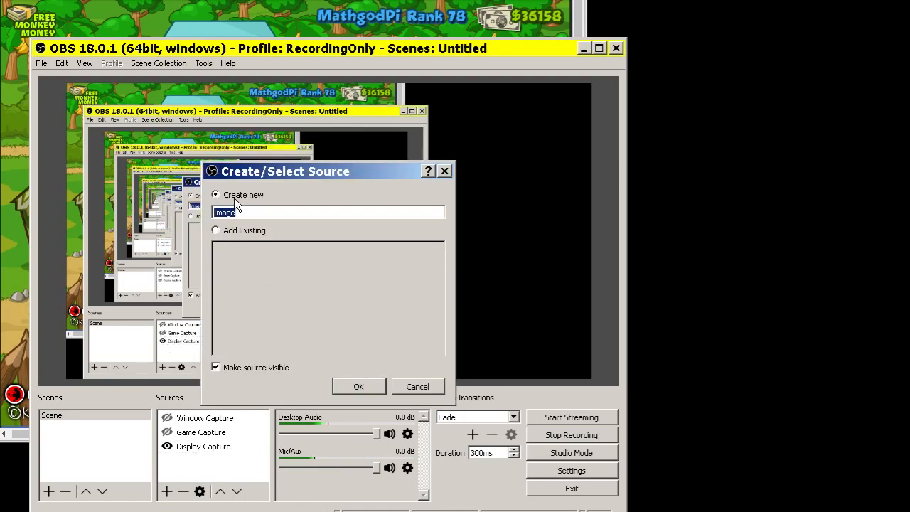
{"action": "left_click", "coordinate": [359, 387]}
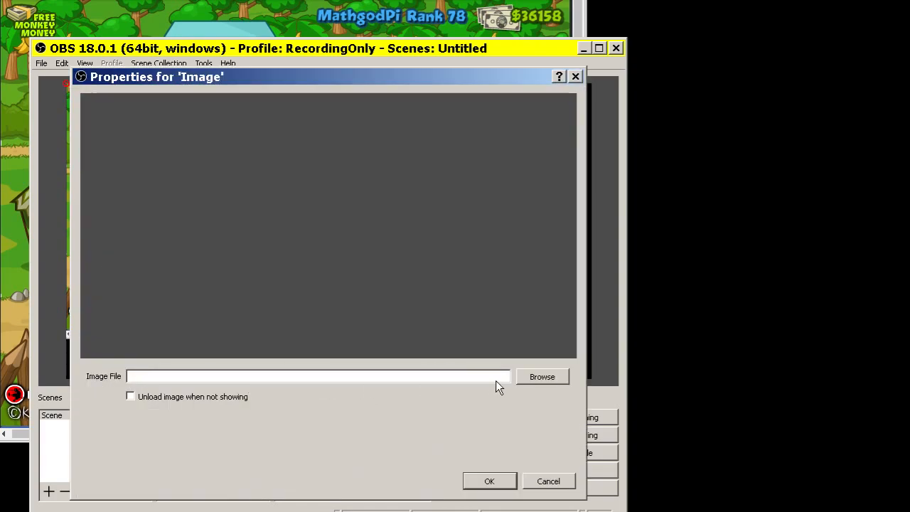
{"action": "left_click", "coordinate": [543, 377]}
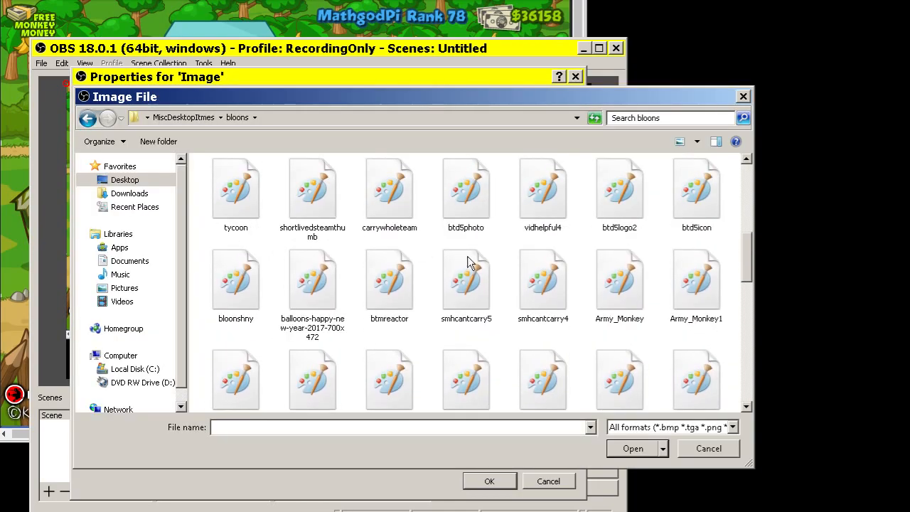
{"action": "double_click", "coordinate": [643, 309]}
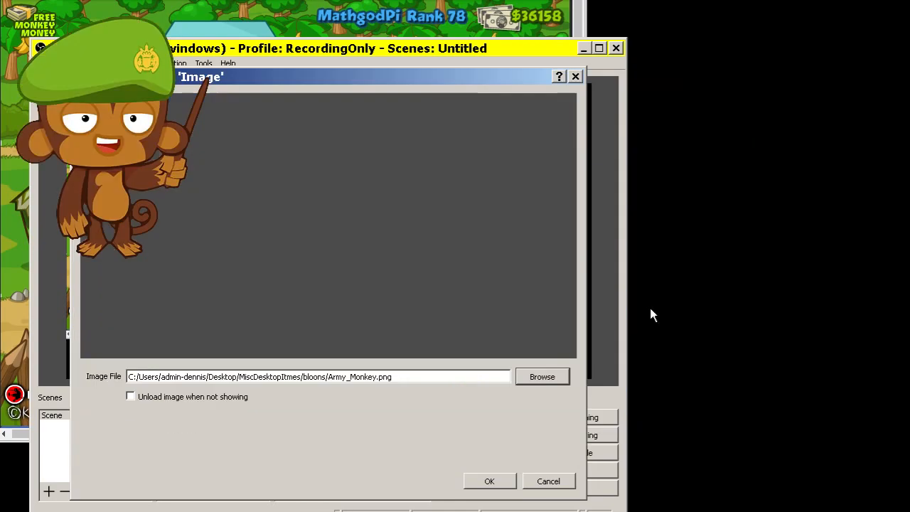
{"action": "left_click", "coordinate": [488, 481]}
Move the monkey image into the upper-right corner of the canvas and select its source.
{"action": "left_click_drag", "start_coordinate": [103, 172], "coordinate": [519, 159]}
{"action": "left_click", "coordinate": [520, 159]}
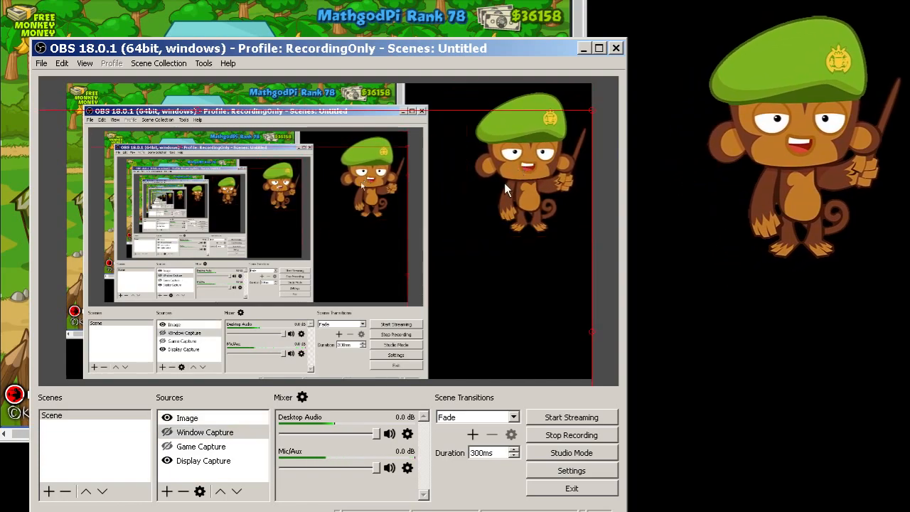
{"action": "left_click", "coordinate": [528, 98]}
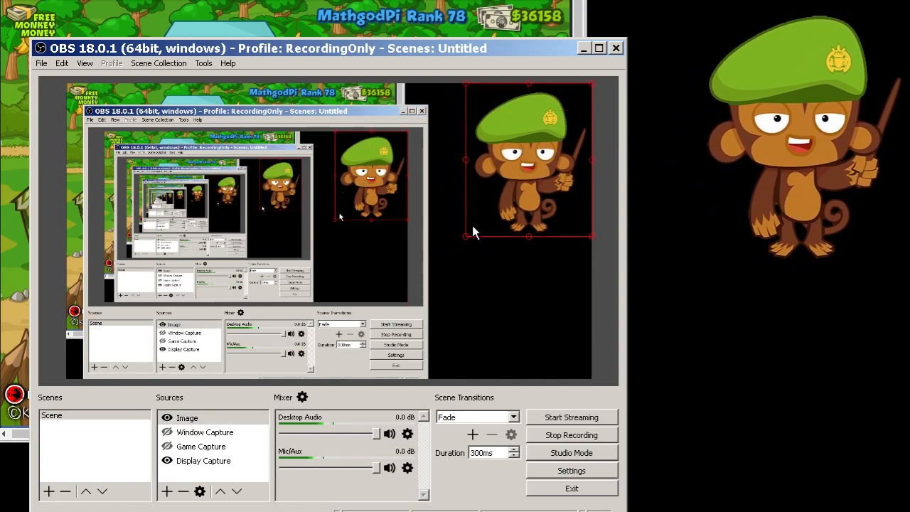
{"action": "left_click", "coordinate": [196, 462]}
{"action": "left_click", "coordinate": [197, 419]}
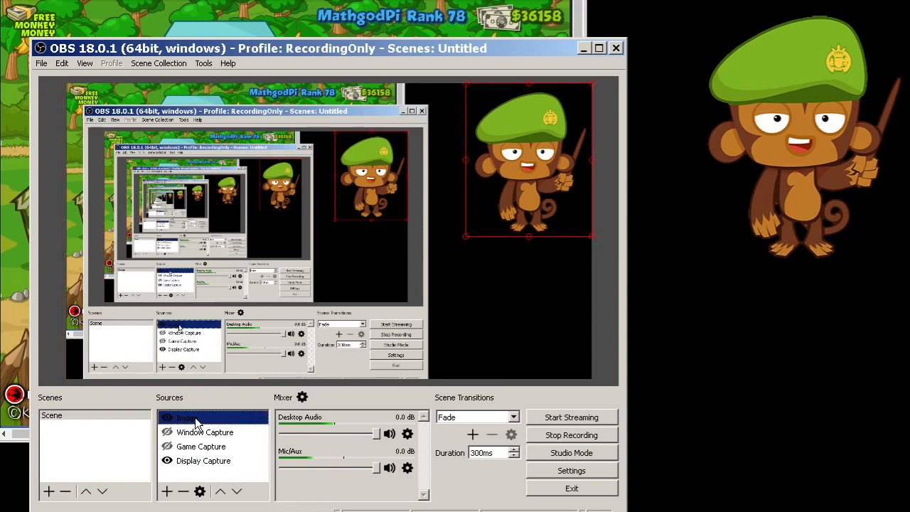
Resize the monkey image by its corners and place it against the left edge of the canvas.
{"action": "left_click_drag", "start_coordinate": [466, 243], "coordinate": [388, 333]}
{"action": "left_click_drag", "start_coordinate": [499, 166], "coordinate": [201, 171]}
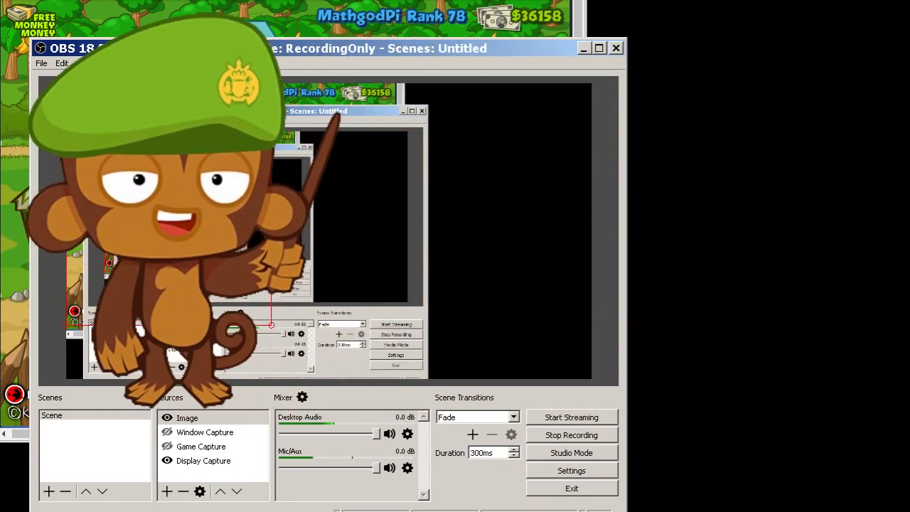
{"action": "left_click_drag", "start_coordinate": [272, 98], "coordinate": [198, 159]}
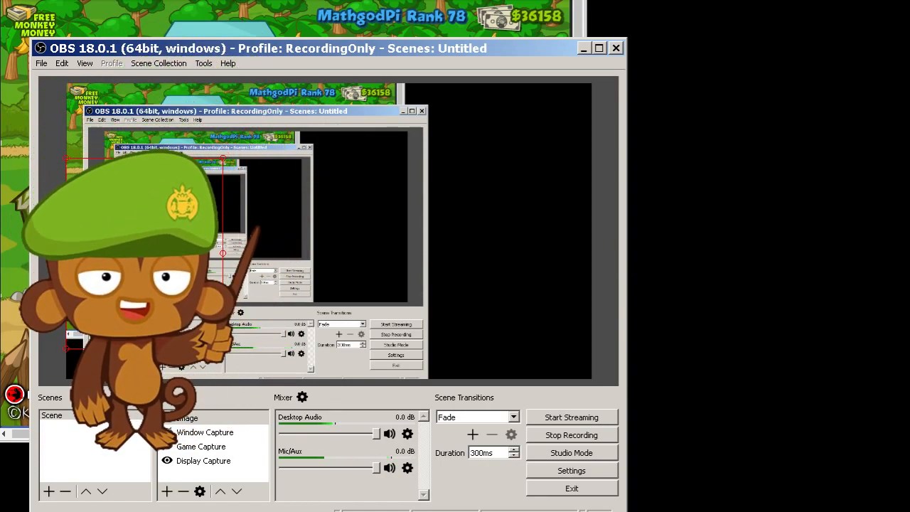
{"action": "left_click_drag", "start_coordinate": [144, 253], "coordinate": [144, 215]}
{"action": "left_click", "coordinate": [144, 215]}
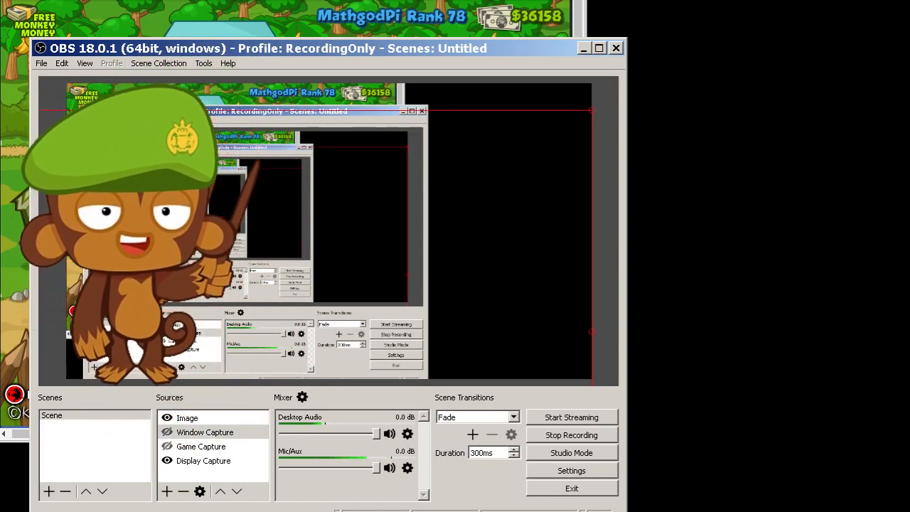
Select the Display Capture source and move it to the right so it sits beside the monkey image.
{"action": "left_click", "coordinate": [496, 88]}
{"action": "left_click", "coordinate": [260, 460]}
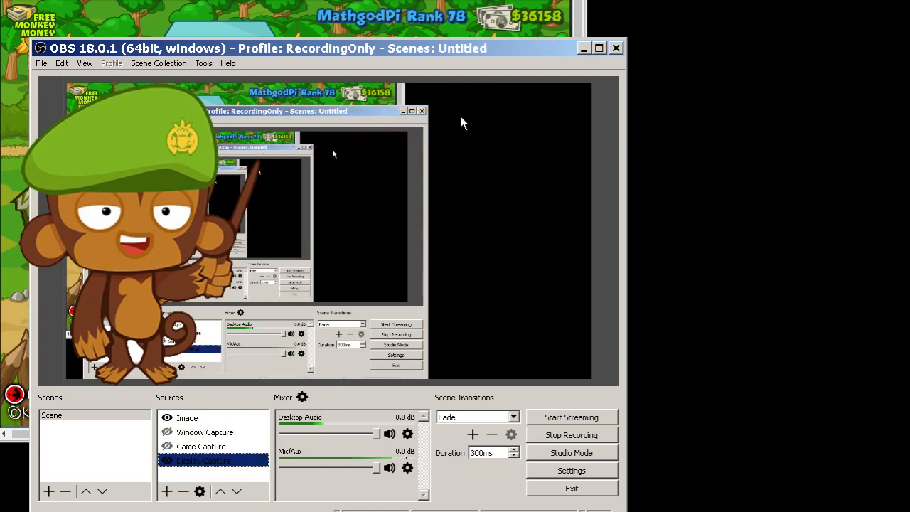
{"action": "left_click_drag", "start_coordinate": [121, 88], "coordinate": [487, 131]}
{"action": "left_click", "coordinate": [364, 227]}
{"action": "left_click_drag", "start_coordinate": [367, 231], "coordinate": [359, 231]}
{"action": "left_click_drag", "start_coordinate": [476, 133], "coordinate": [457, 120]}
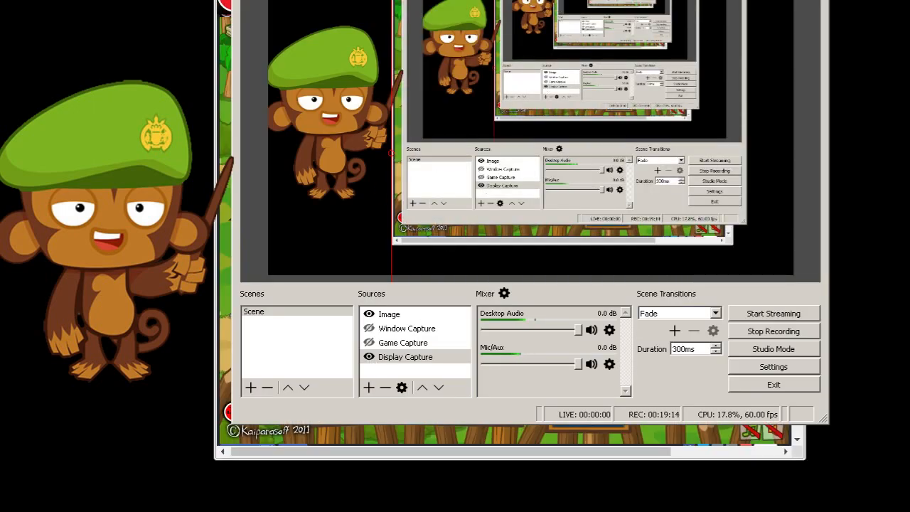
Hide the Display Capture source from the scene and show it again.
{"action": "left_click_drag", "start_coordinate": [463, 0], "coordinate": [453, 106]}
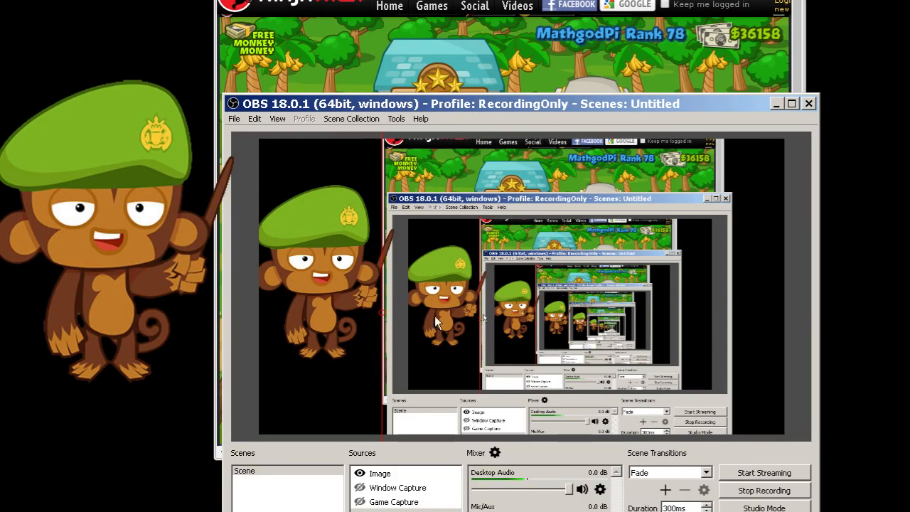
{"action": "left_click_drag", "start_coordinate": [484, 36], "coordinate": [478, 32]}
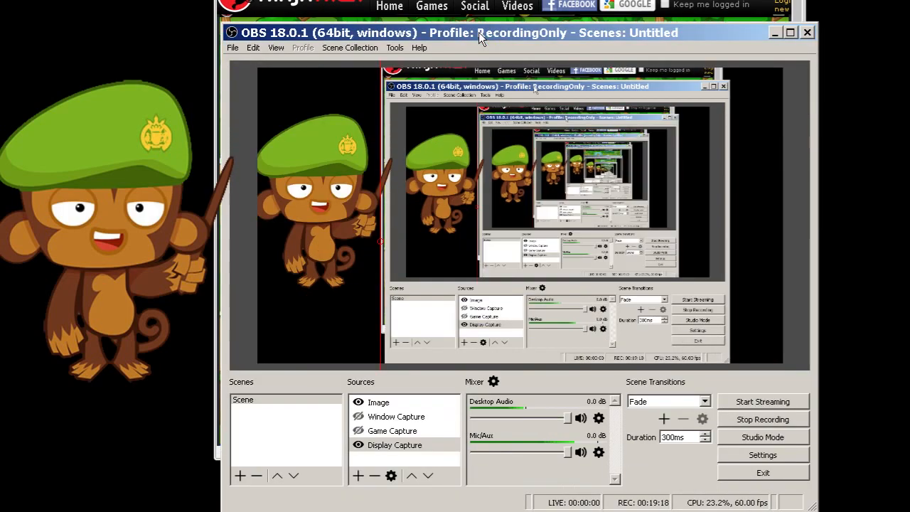
{"action": "left_click", "coordinate": [358, 445]}
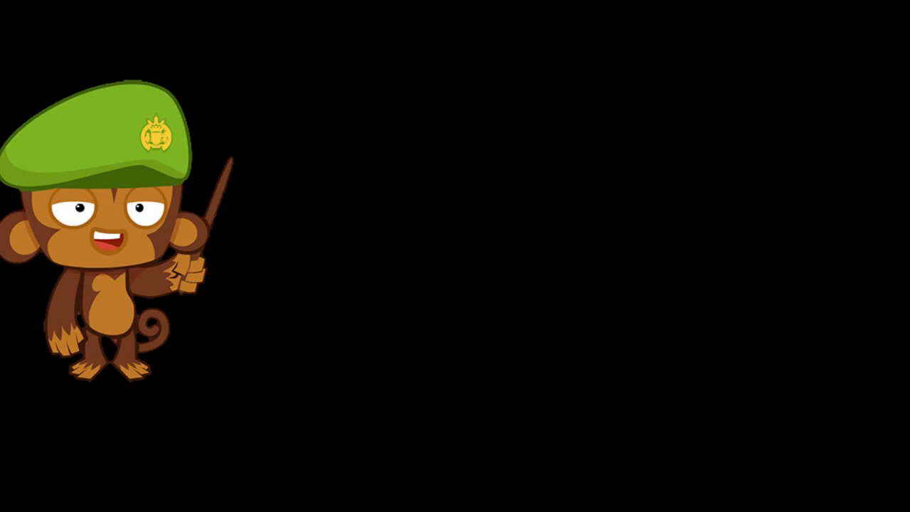
{"action": "left_click", "coordinate": [358, 445]}
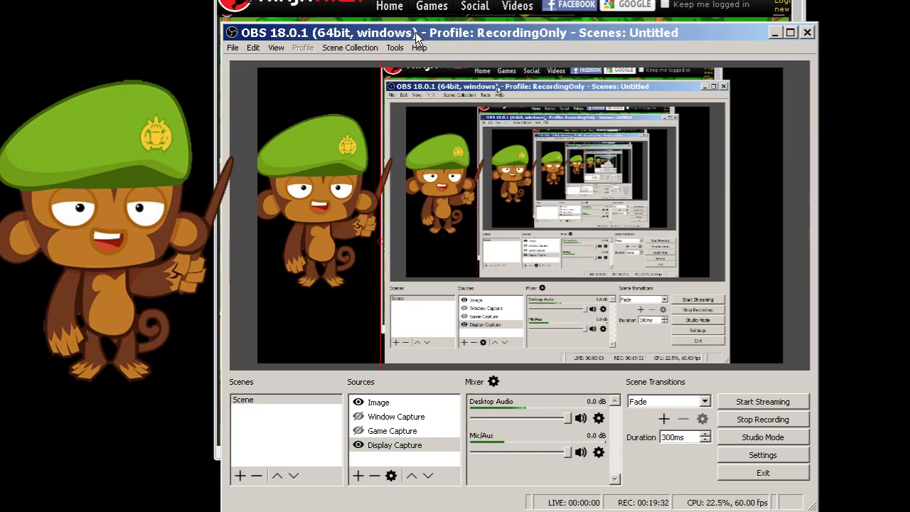
Add a new Window Capture source that captures the Chrome window with Bloons Tower Defense 5.
{"action": "right_click", "coordinate": [373, 457]}
{"action": "mouse_move", "coordinate": [390, 469]}
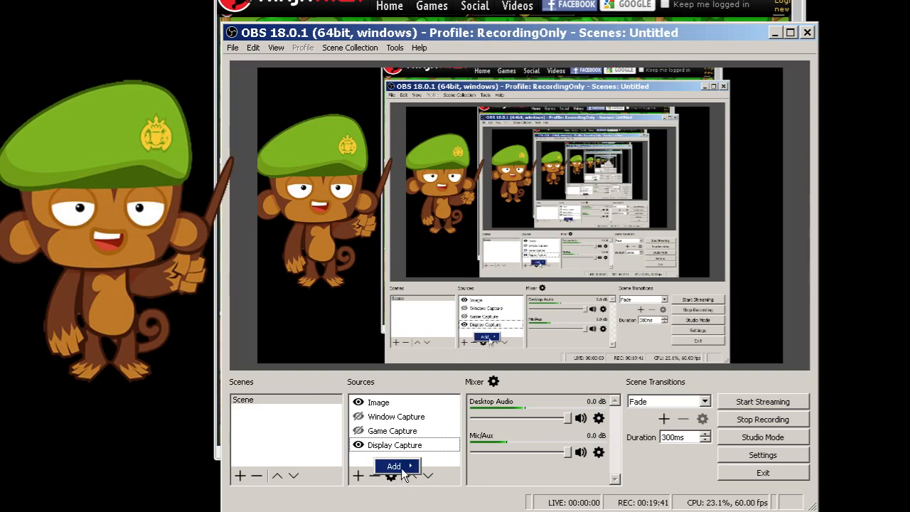
{"action": "left_click", "coordinate": [455, 511]}
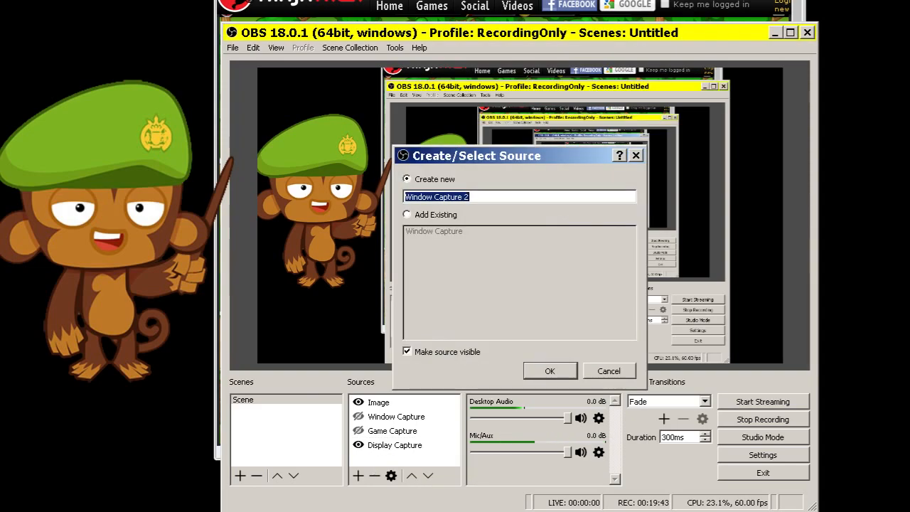
{"action": "left_click", "coordinate": [549, 370]}
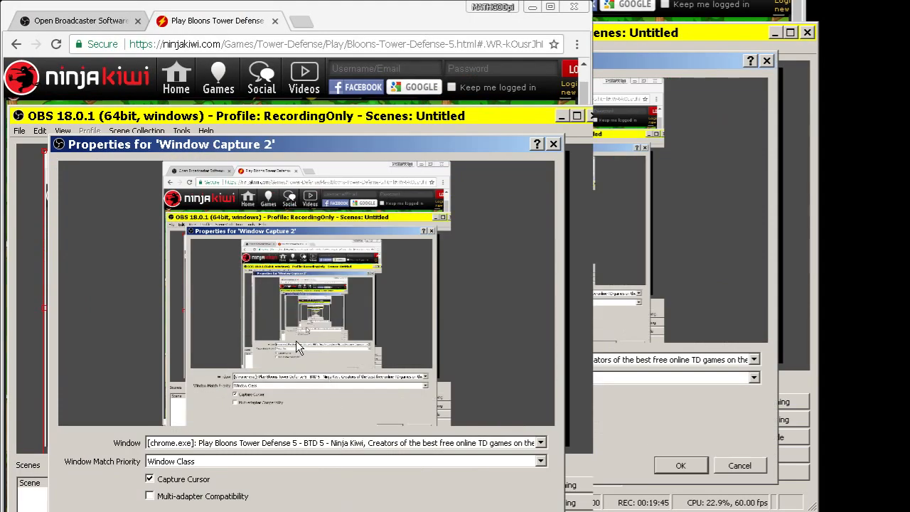
{"action": "left_click", "coordinate": [170, 443]}
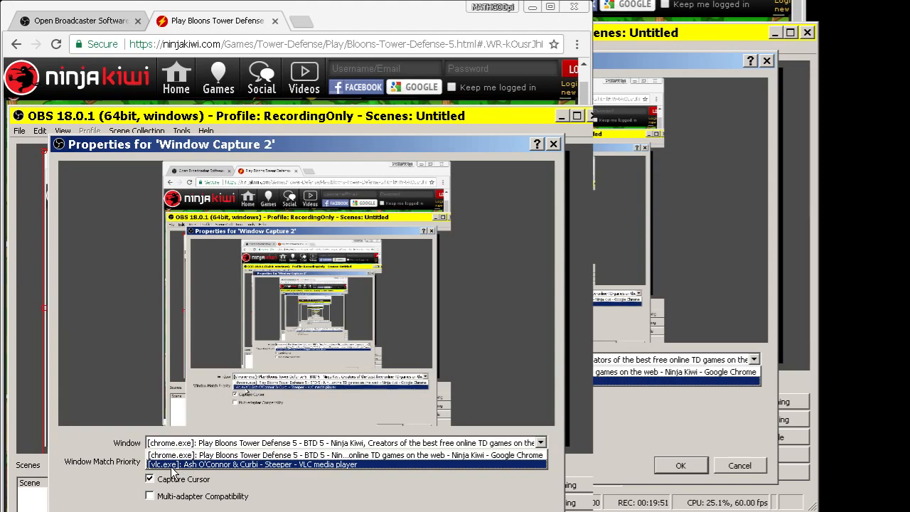
{"action": "left_click", "coordinate": [164, 456]}
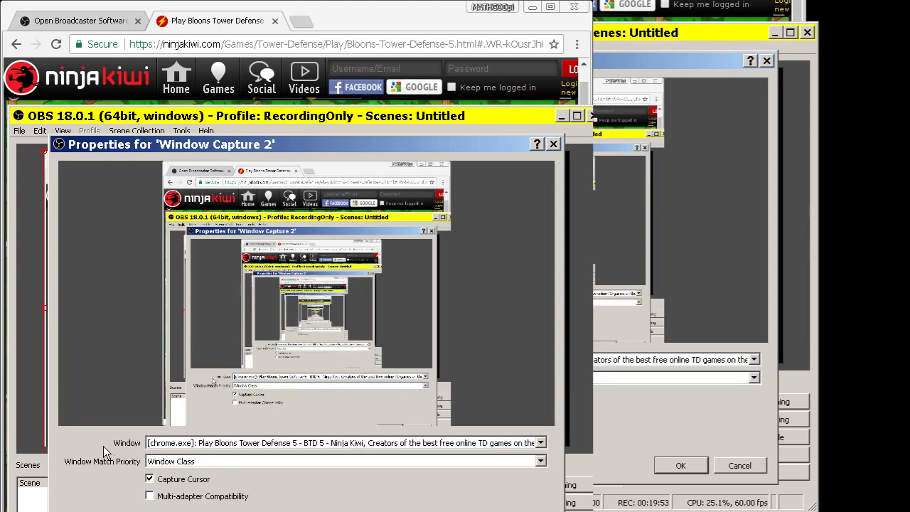
{"action": "left_click", "coordinate": [674, 465]}
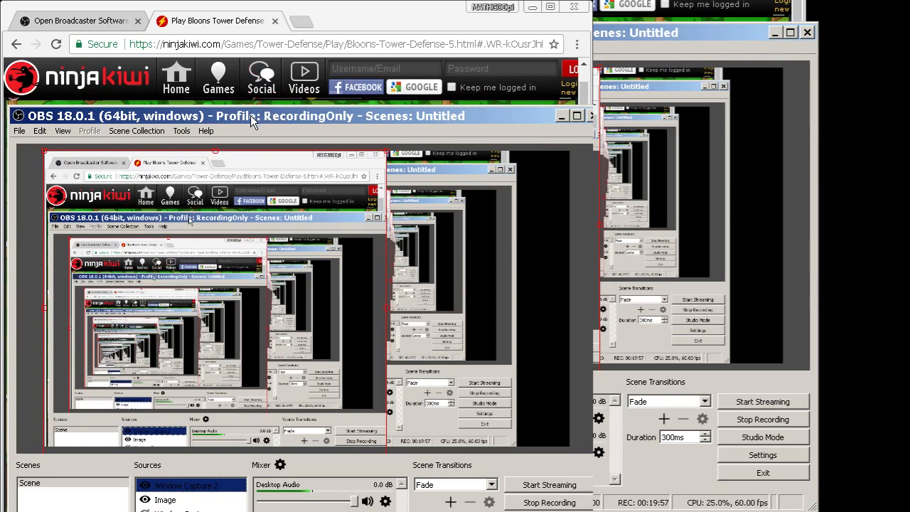
{"action": "left_click_drag", "start_coordinate": [250, 115], "coordinate": [385, 109]}
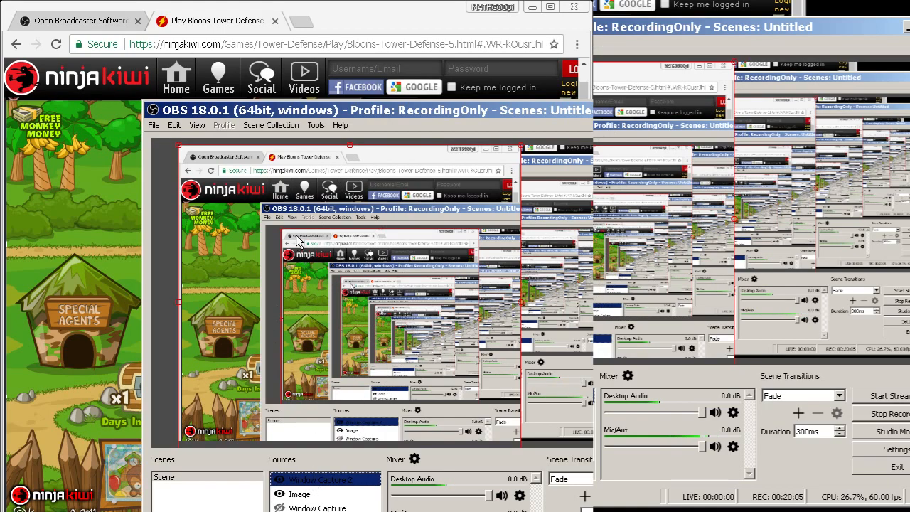
Place the new window capture to the right of the monkey image and move the Image source to the top of the source order.
{"action": "left_click_drag", "start_coordinate": [238, 280], "coordinate": [570, 177]}
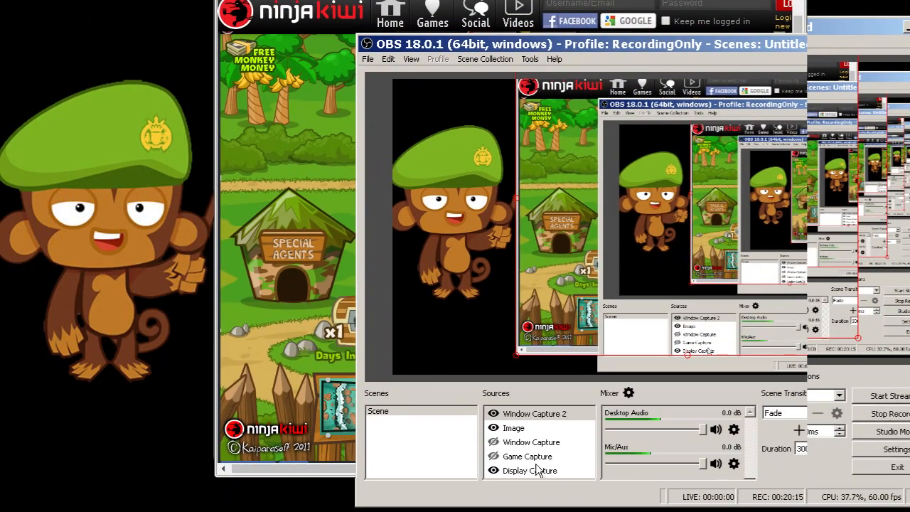
{"action": "left_click", "coordinate": [514, 429]}
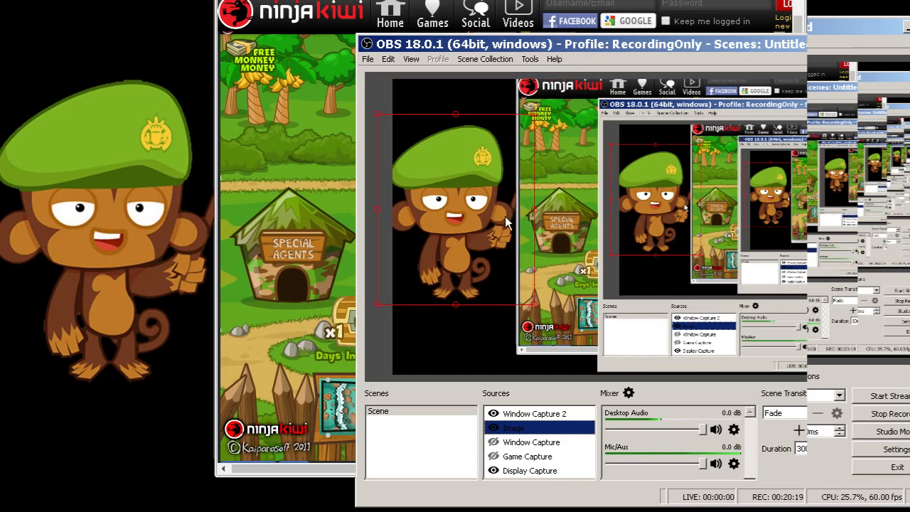
{"action": "left_click_drag", "start_coordinate": [518, 430], "coordinate": [518, 406]}
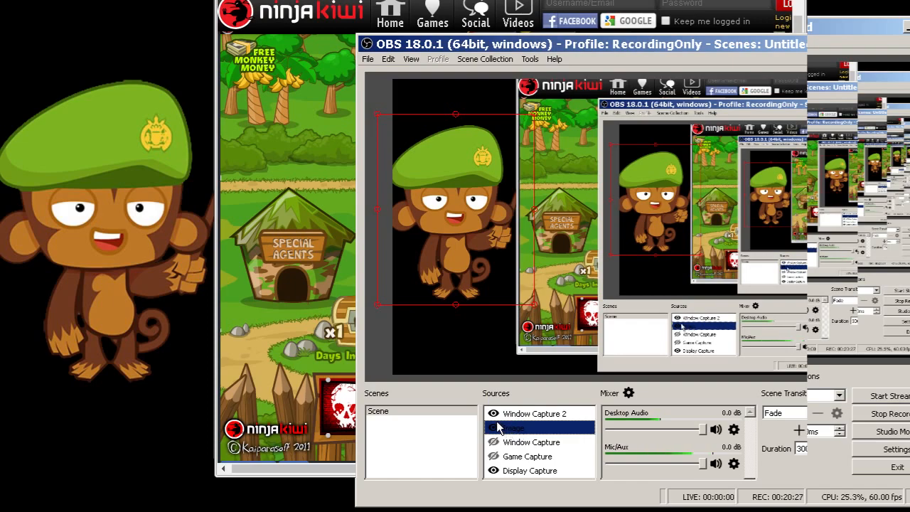
{"action": "right_click", "coordinate": [514, 434]}
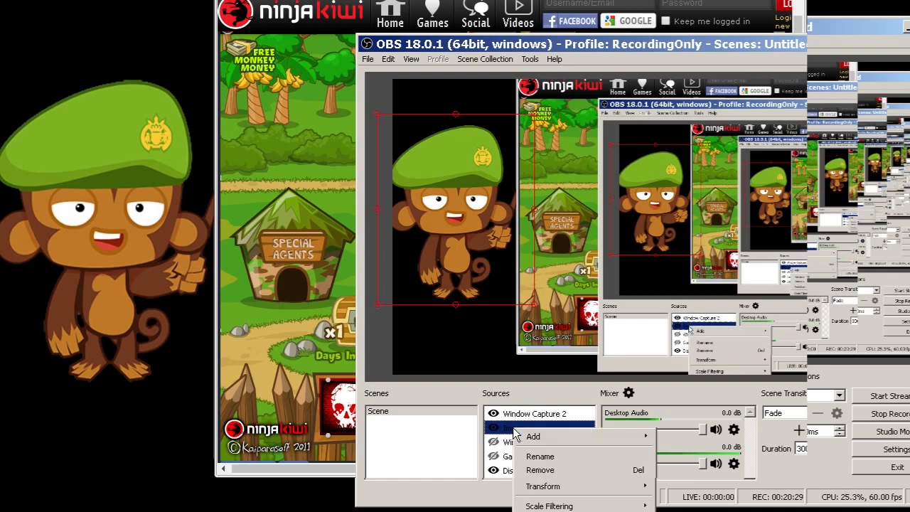
{"action": "mouse_move", "coordinate": [655, 480]}
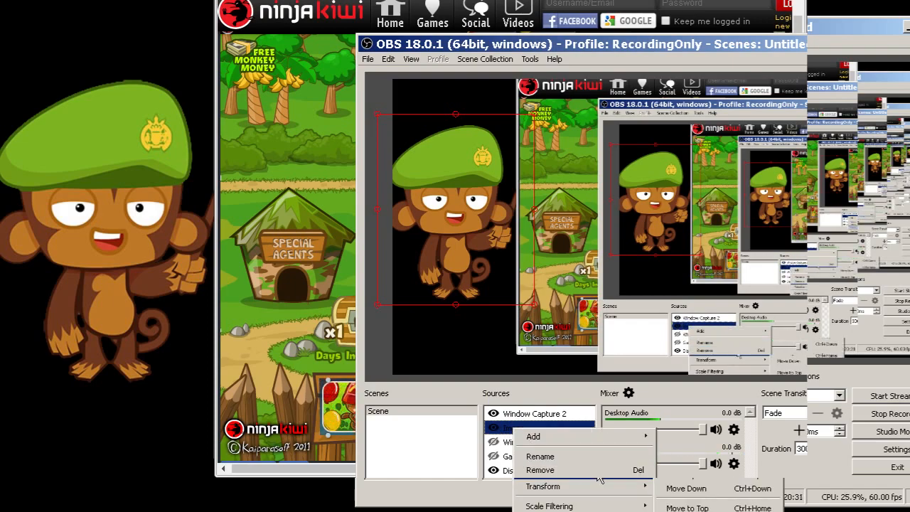
{"action": "left_click", "coordinate": [687, 508]}
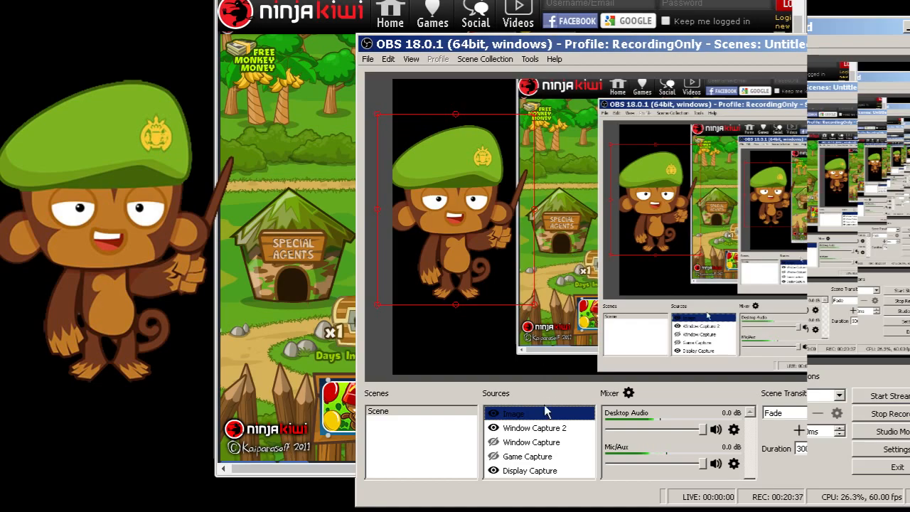
Select the Window Capture 2 source, shift it slightly down on the canvas and move the OBS window a little to the left.
{"action": "left_click", "coordinate": [519, 430]}
{"action": "left_click_drag", "start_coordinate": [551, 134], "coordinate": [554, 156]}
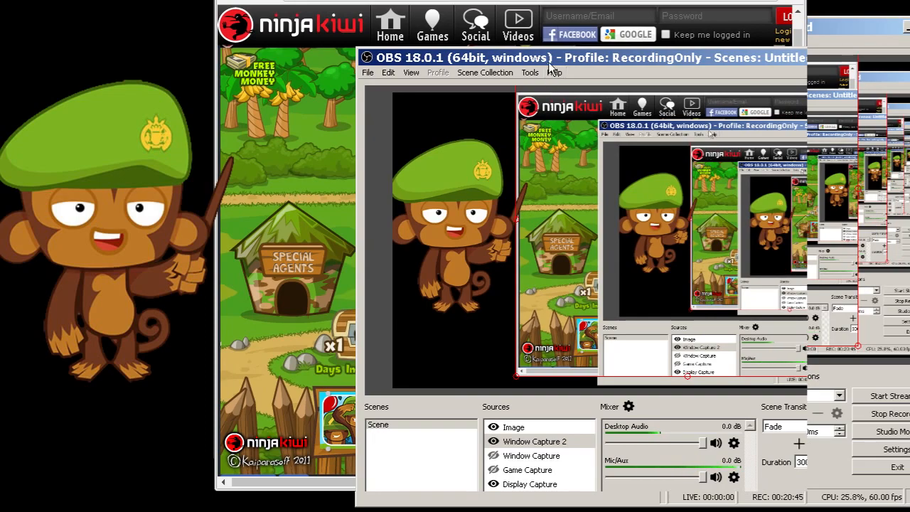
{"action": "left_click_drag", "start_coordinate": [543, 60], "coordinate": [516, 56]}
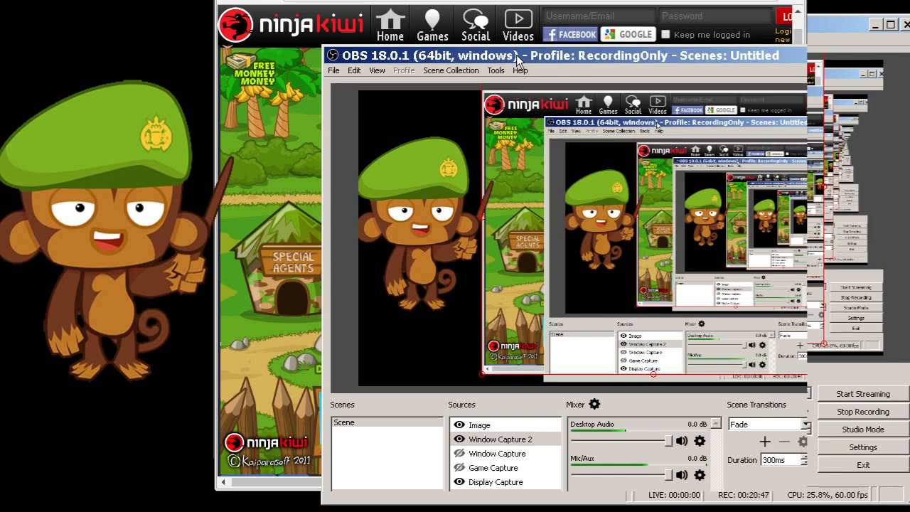
Edit the transform of the Window Capture 2 source and set its left crop to 7.
{"action": "right_click", "coordinate": [496, 234]}
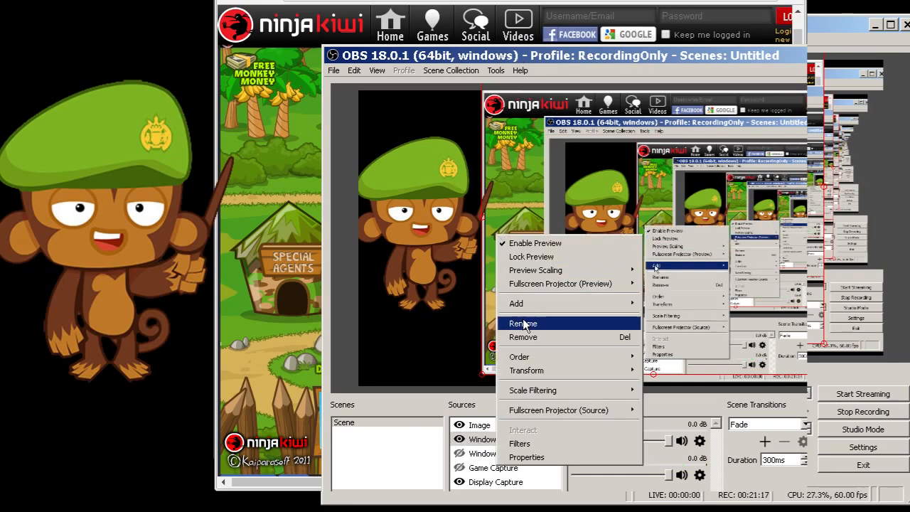
{"action": "mouse_move", "coordinate": [584, 372]}
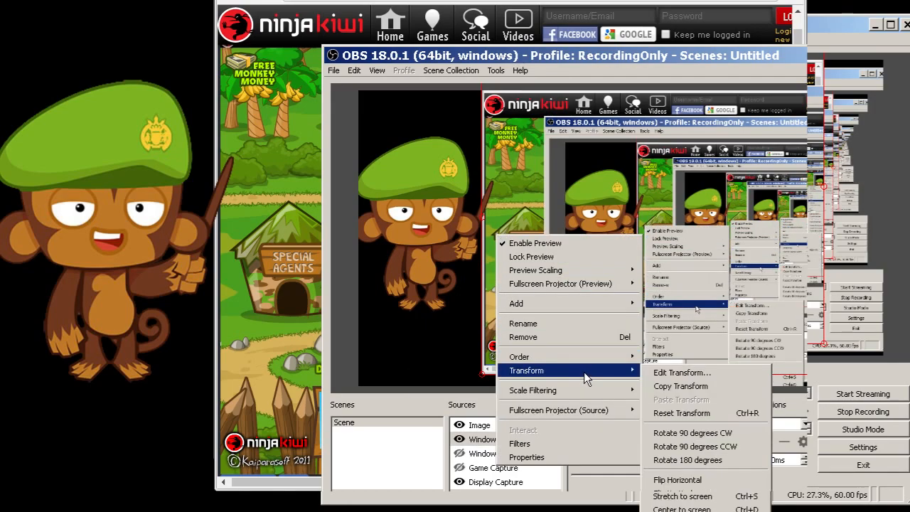
{"action": "left_click", "coordinate": [673, 368]}
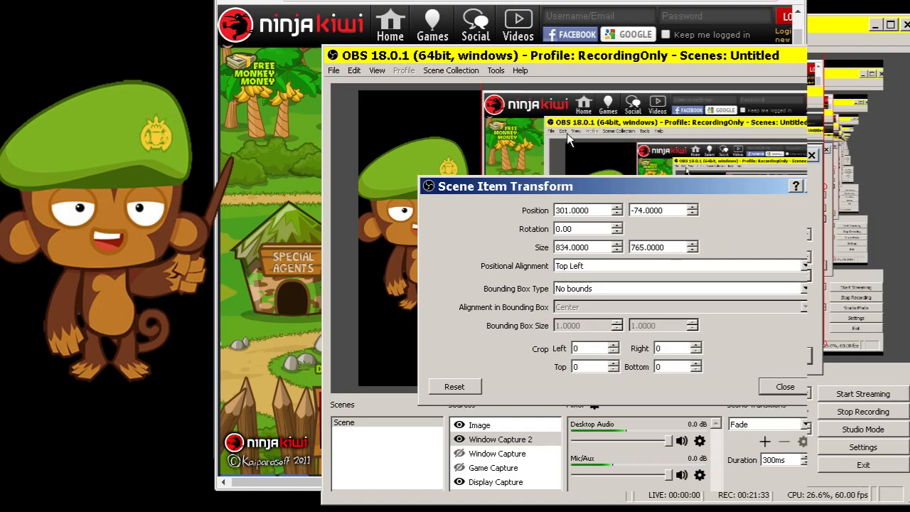
{"action": "left_click_drag", "start_coordinate": [614, 185], "coordinate": [617, 246]}
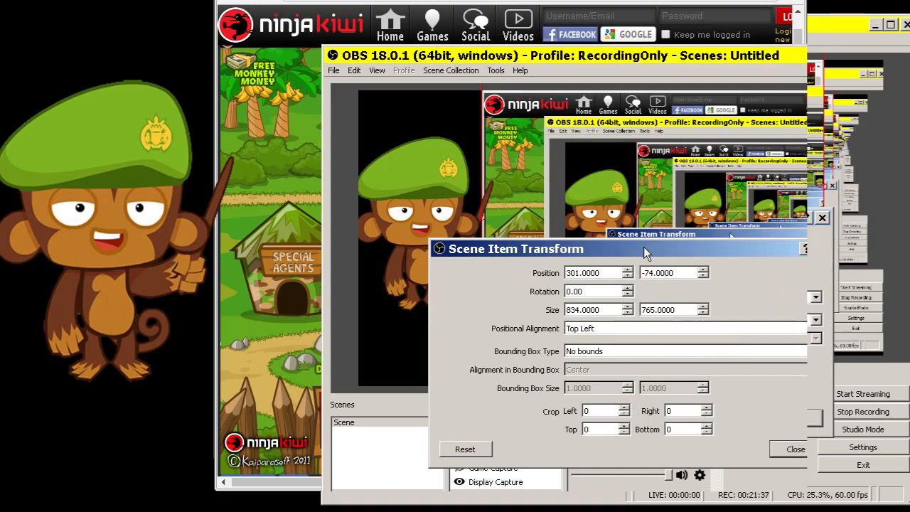
{"action": "left_click_drag", "start_coordinate": [644, 250], "coordinate": [637, 133]}
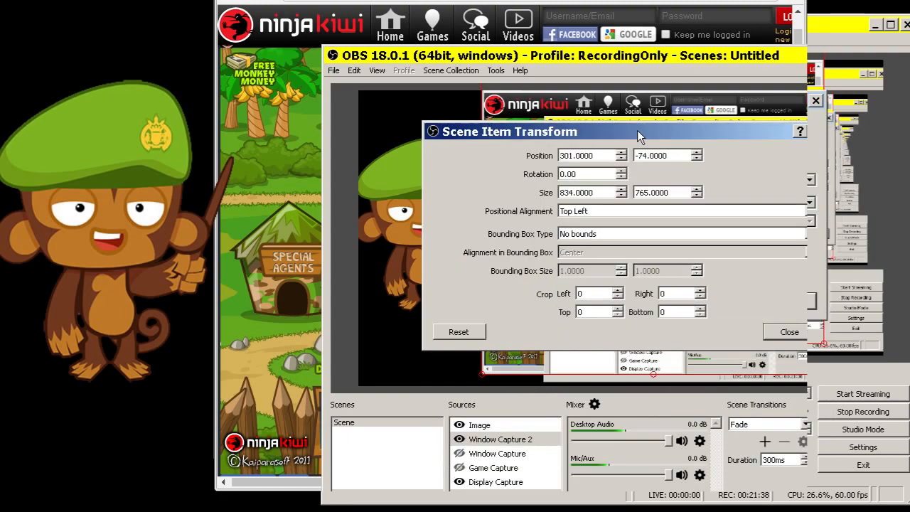
{"action": "left_click", "coordinate": [619, 290]}
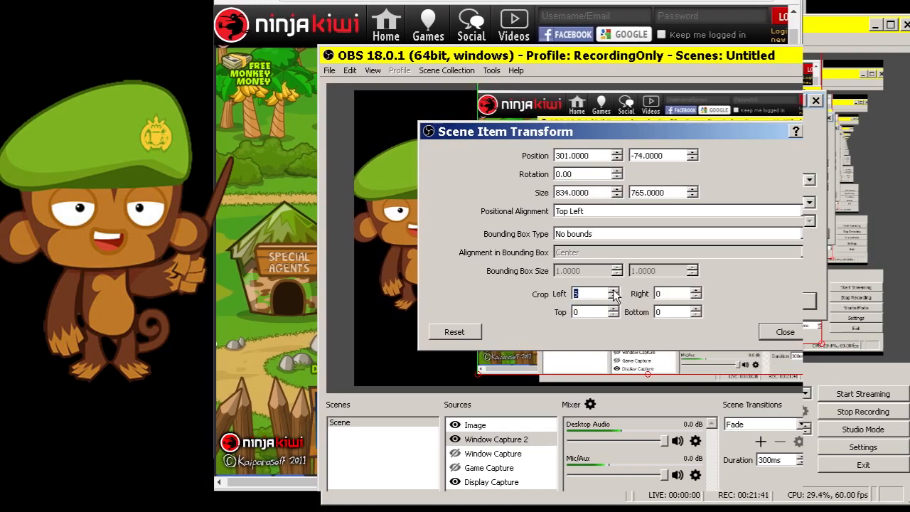
{"action": "left_click", "coordinate": [613, 297]}
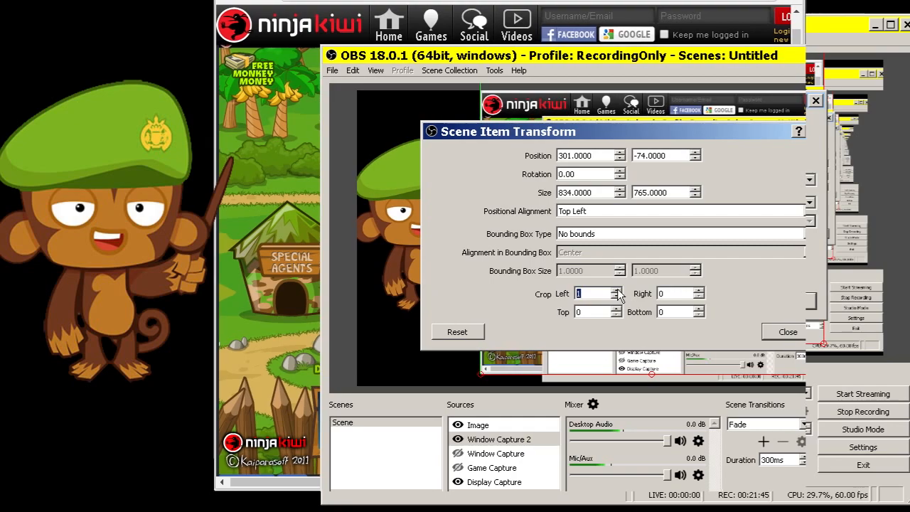
{"action": "left_click", "coordinate": [618, 291]}
{"action": "left_click", "coordinate": [615, 291]}
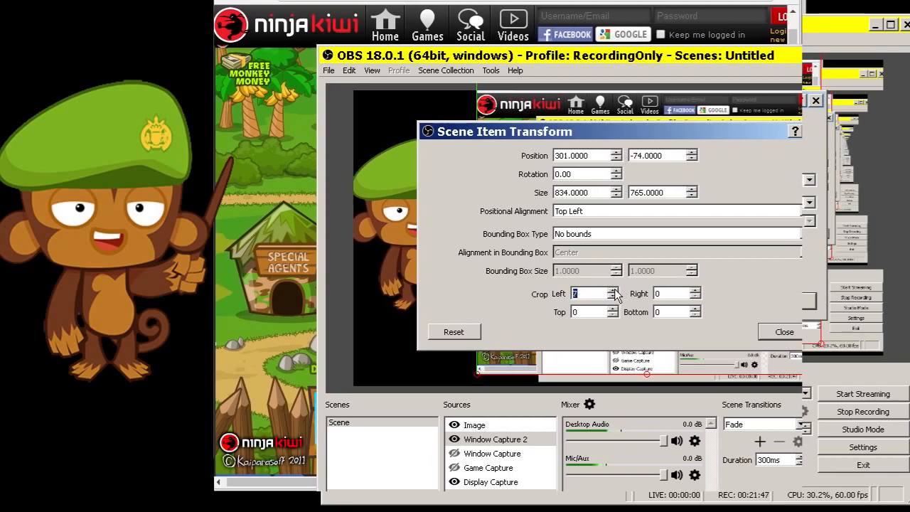
Set the top crop of Window Capture 2 to 50 and close the transform settings.
{"action": "left_click", "coordinate": [613, 309]}
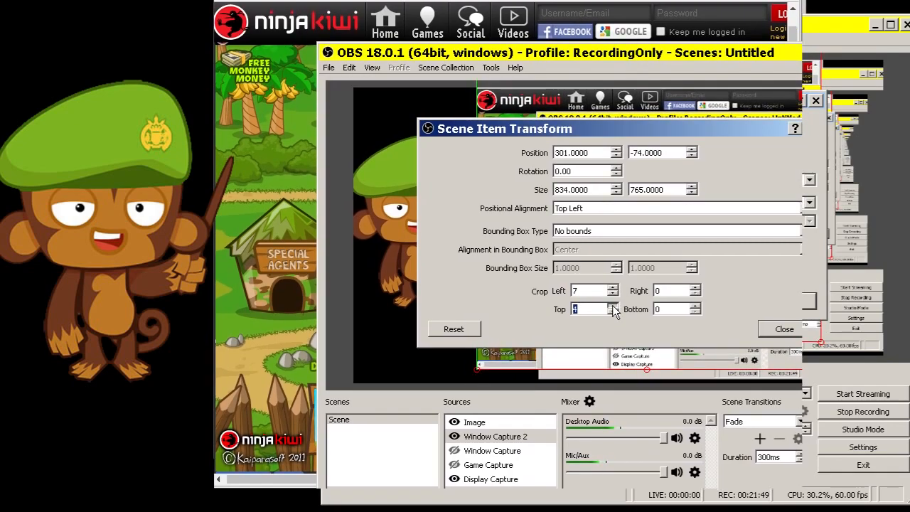
{"action": "left_click", "coordinate": [613, 306]}
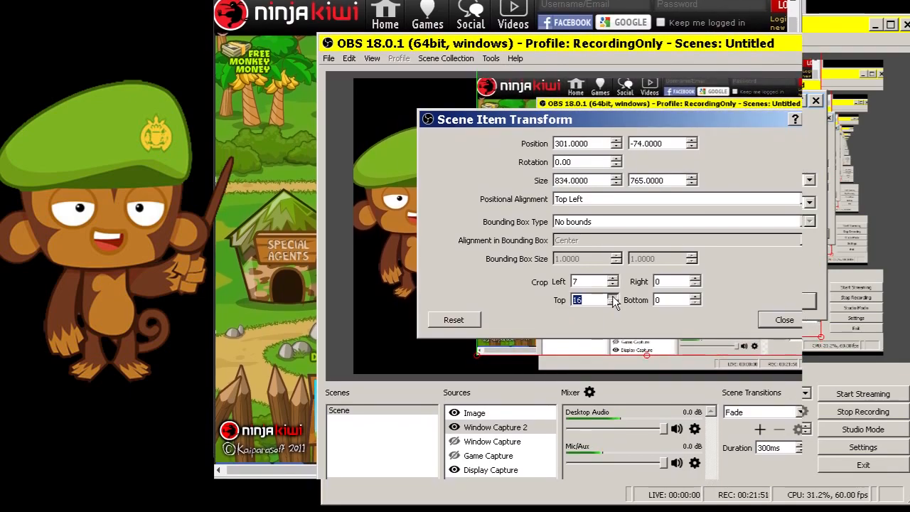
{"action": "left_click", "coordinate": [613, 291]}
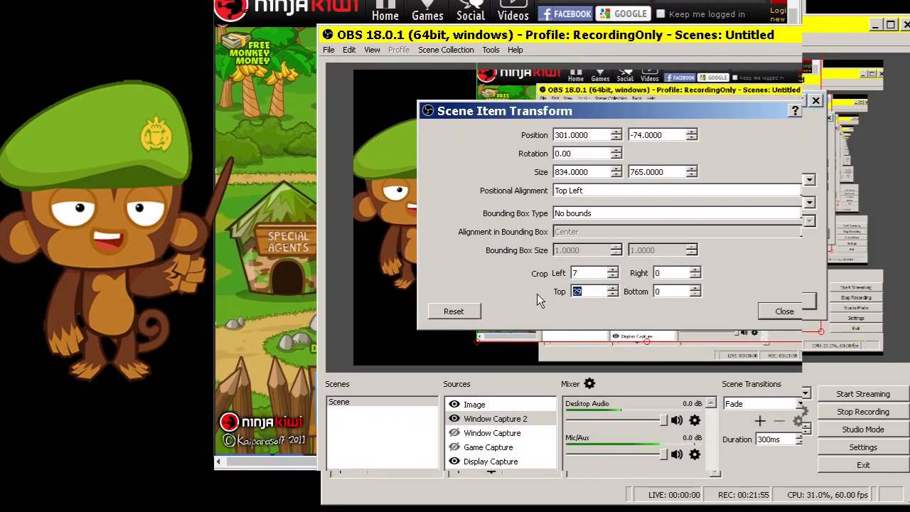
{"action": "type", "text": "50"}
{"action": "key", "text": "Return"}
{"action": "double_click", "coordinate": [479, 405]}
{"action": "left_click", "coordinate": [778, 457]}
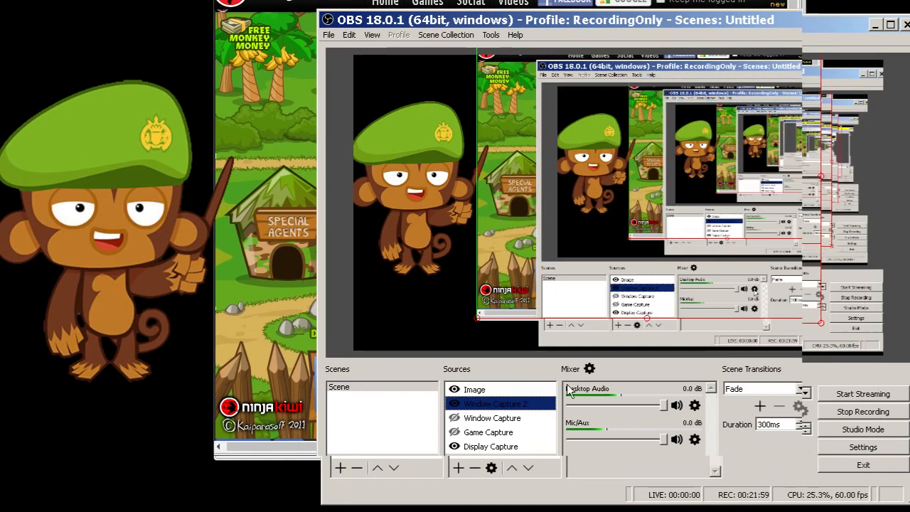
Reopen the transform of Window Capture 2 and try top crops of 70 and 60 before setting 68.
{"action": "right_click", "coordinate": [483, 404]}
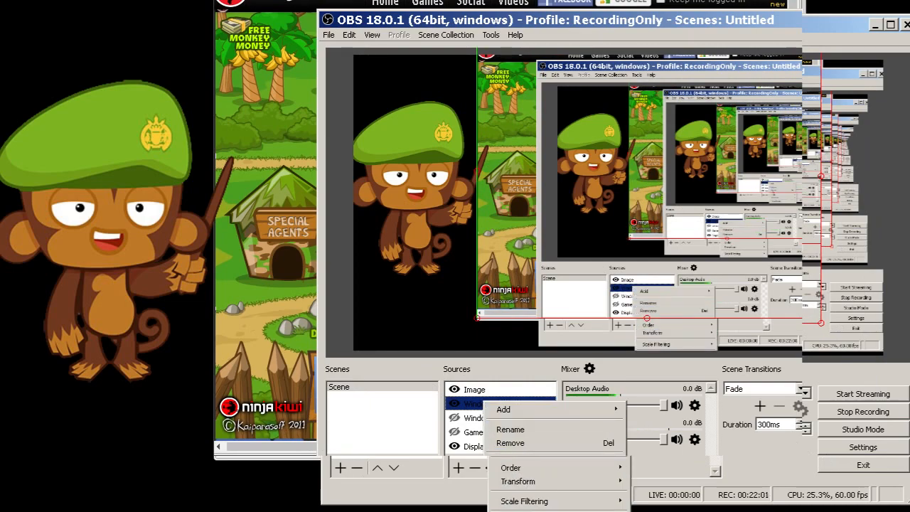
{"action": "mouse_move", "coordinate": [517, 482]}
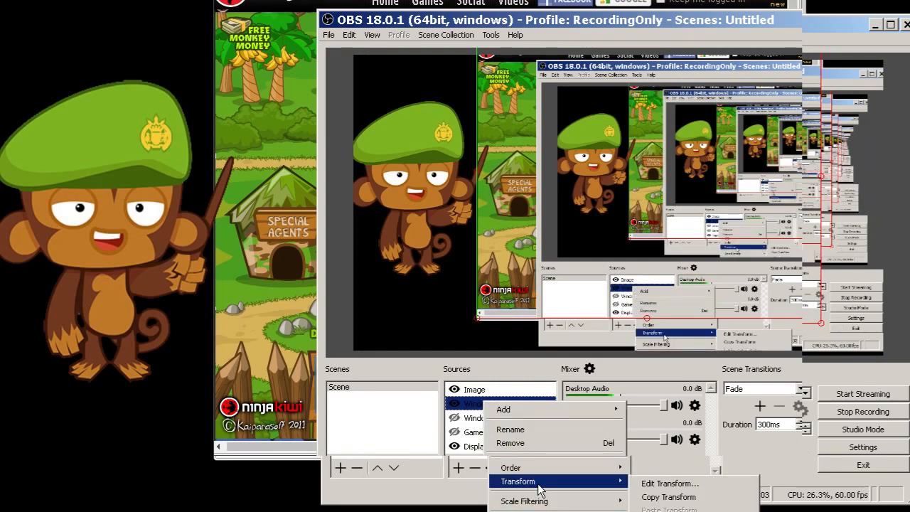
{"action": "left_click", "coordinate": [650, 481]}
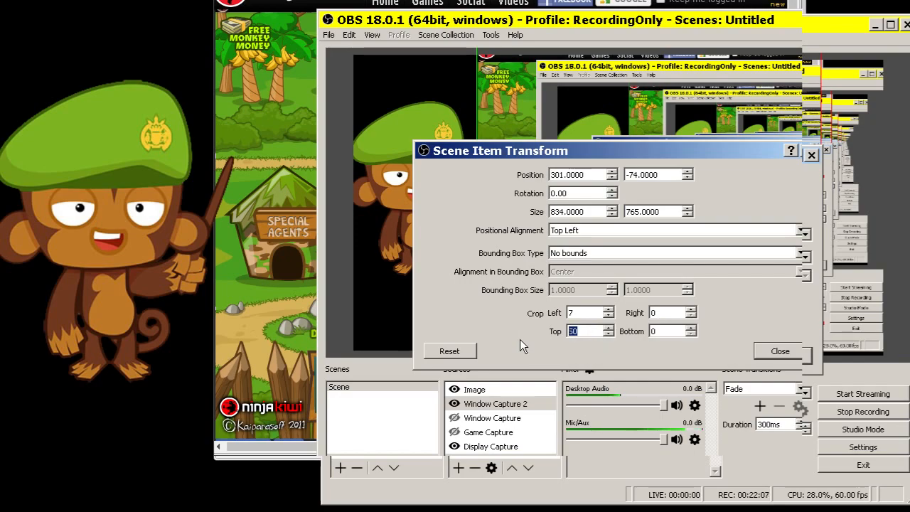
{"action": "type", "text": "70"}
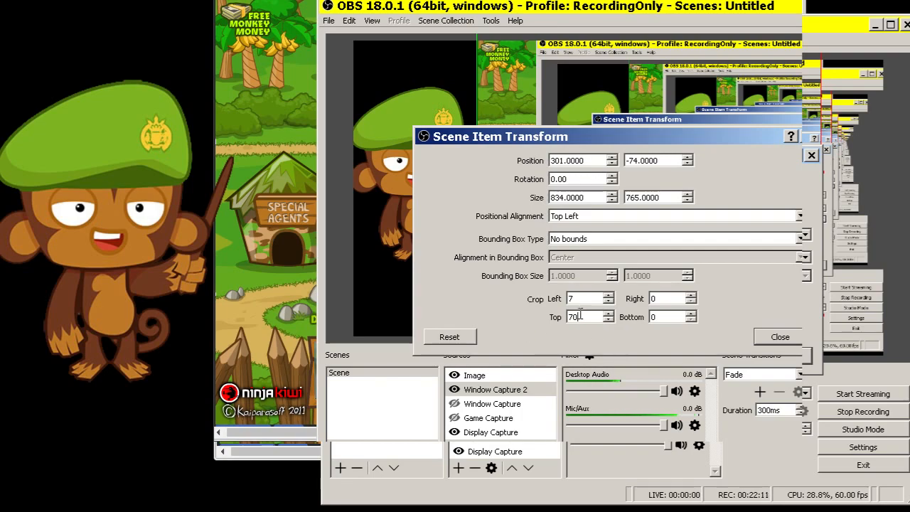
{"action": "key", "text": "Return"}
{"action": "type", "text": "60"}
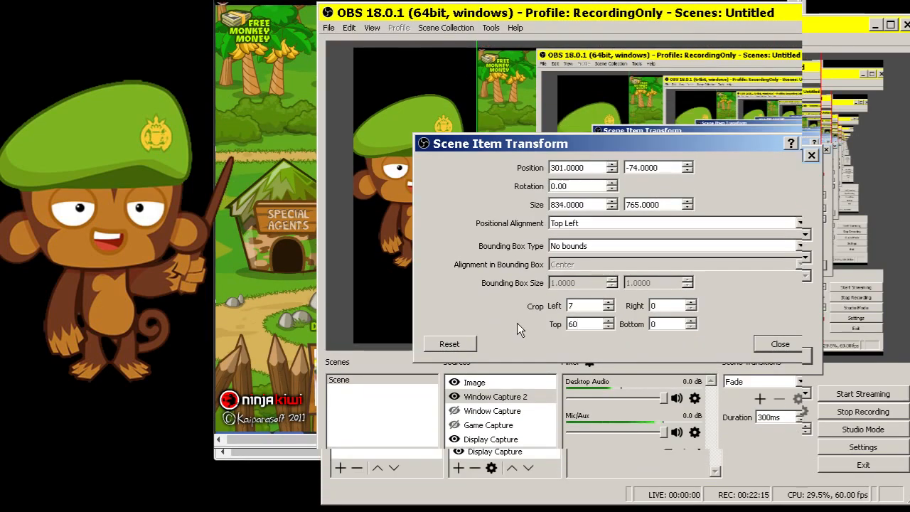
{"action": "key", "text": "Return"}
{"action": "type", "text": "68"}
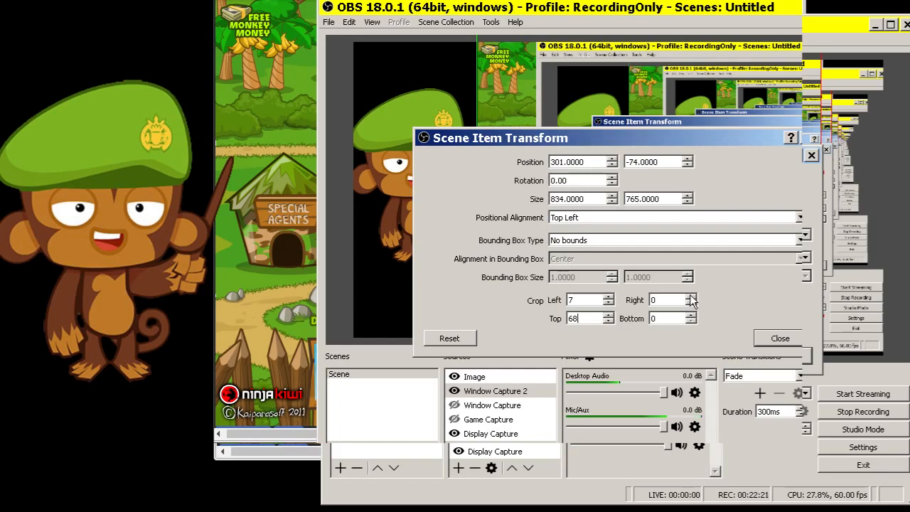
Move Window Capture 2 left on the canvas to expose its right edge and raise its right crop to 23.
{"action": "left_click_drag", "start_coordinate": [525, 105], "coordinate": [224, 139]}
{"action": "left_click", "coordinate": [497, 322]}
{"action": "left_click", "coordinate": [497, 322]}
{"action": "left_click", "coordinate": [497, 322]}
{"action": "left_click", "coordinate": [497, 322]}
{"action": "left_click", "coordinate": [497, 322]}
{"action": "left_click", "coordinate": [497, 322]}
{"action": "left_click", "coordinate": [496, 322]}
{"action": "left_click", "coordinate": [497, 322]}
{"action": "left_click", "coordinate": [497, 322]}
{"action": "left_click", "coordinate": [496, 322]}
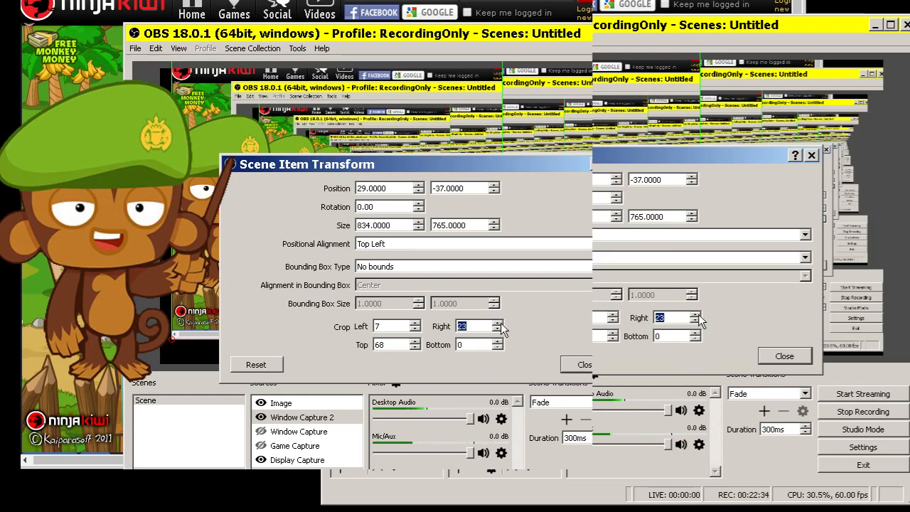
Adjust the right crop of Window Capture 2 to 22, set the bottom crop to 21 and close the transform settings.
{"action": "left_click", "coordinate": [497, 341]}
{"action": "left_click", "coordinate": [496, 341]}
{"action": "left_click", "coordinate": [497, 342]}
{"action": "left_click", "coordinate": [497, 341]}
{"action": "left_click_drag", "start_coordinate": [696, 333], "coordinate": [696, 334]}
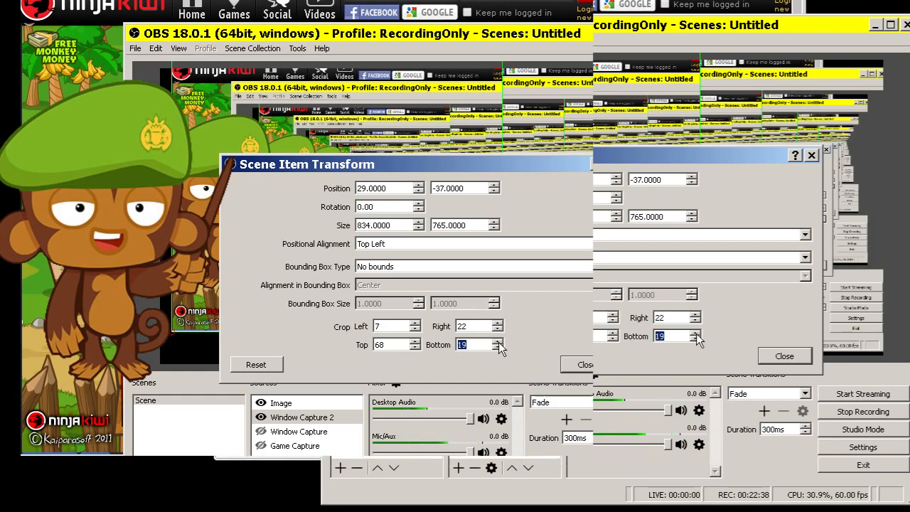
{"action": "left_click", "coordinate": [696, 334]}
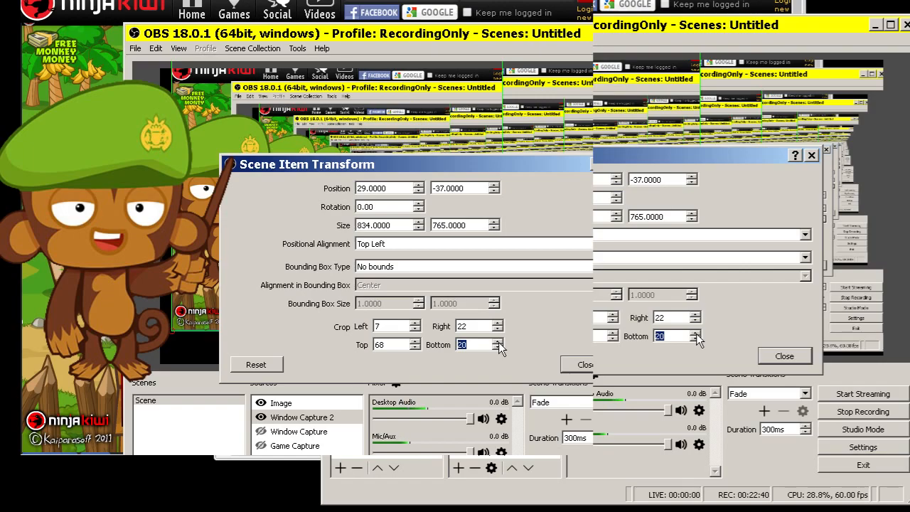
{"action": "left_click", "coordinate": [783, 356]}
Move the cropped window capture back beside the monkey image at the canvas's top edge, and reposition the OBS window.
{"action": "left_click_drag", "start_coordinate": [340, 91], "coordinate": [638, 137]}
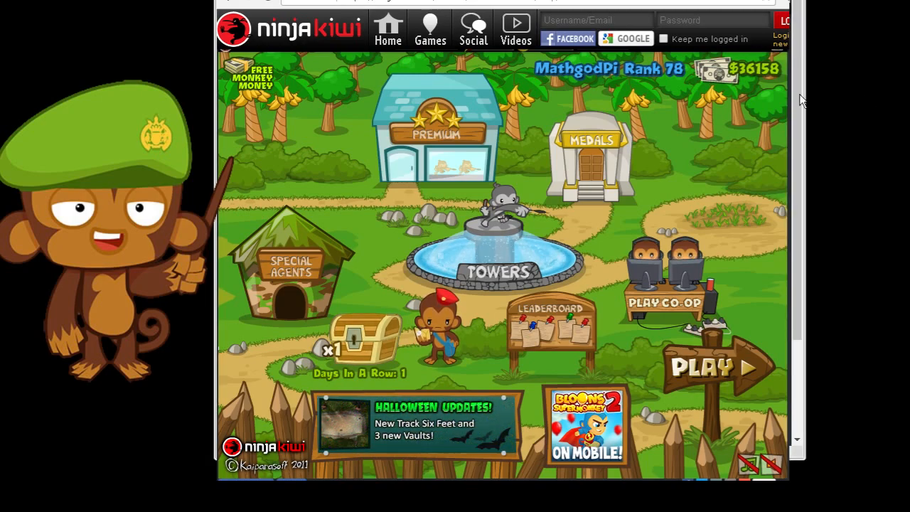
{"action": "key", "text": "alt+Tab"}
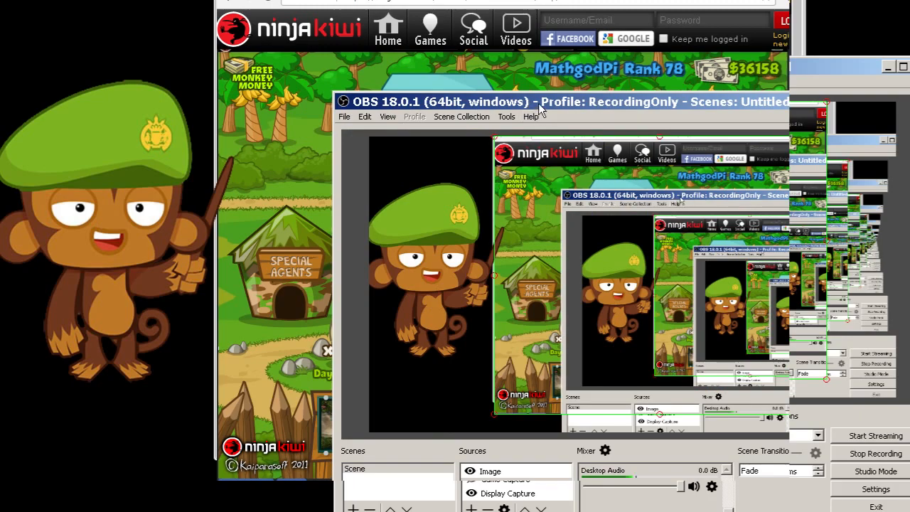
{"action": "left_click_drag", "start_coordinate": [539, 102], "coordinate": [478, 61]}
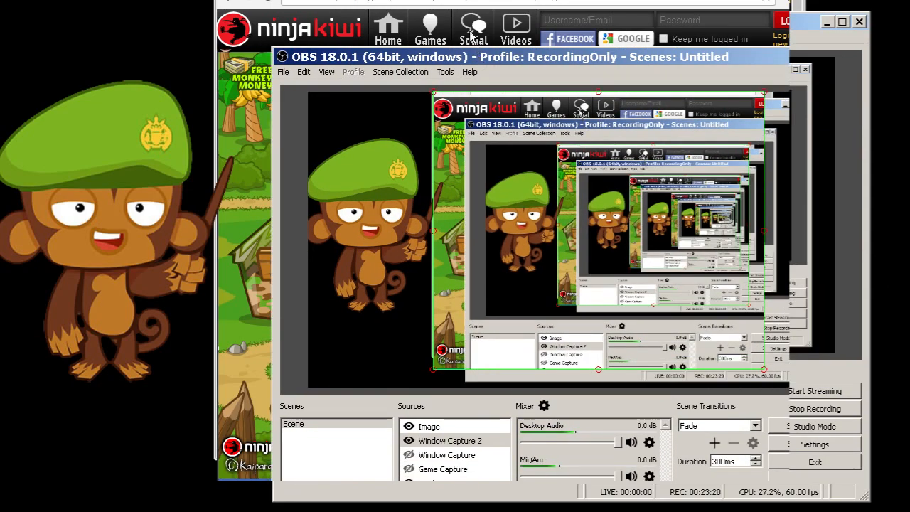
{"action": "left_click_drag", "start_coordinate": [468, 26], "coordinate": [468, 26]}
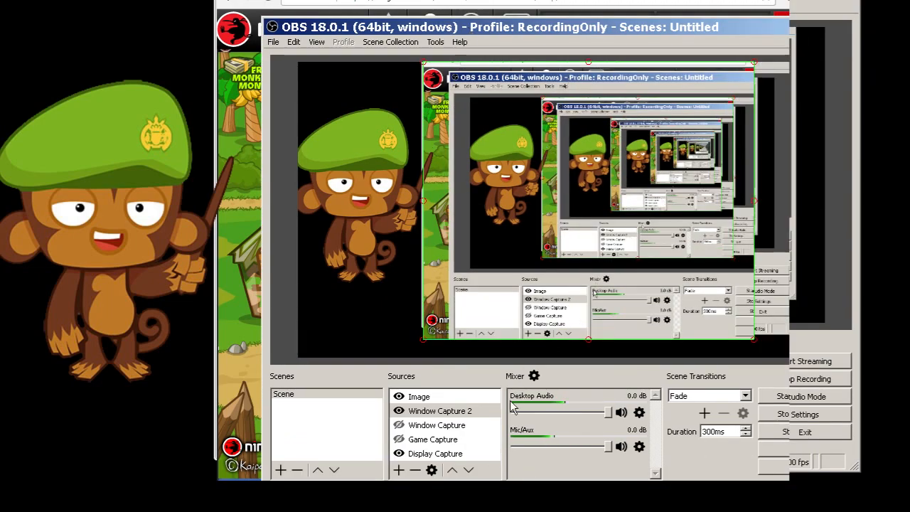
Reopen the transform of Window Capture 2, set its top crop to 142 and close the transform settings.
{"action": "right_click", "coordinate": [433, 412]}
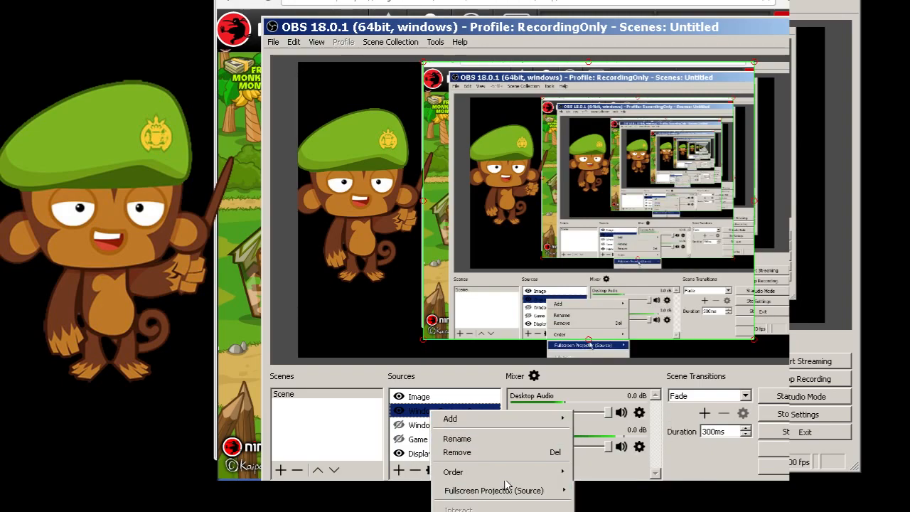
{"action": "left_click", "coordinate": [594, 481]}
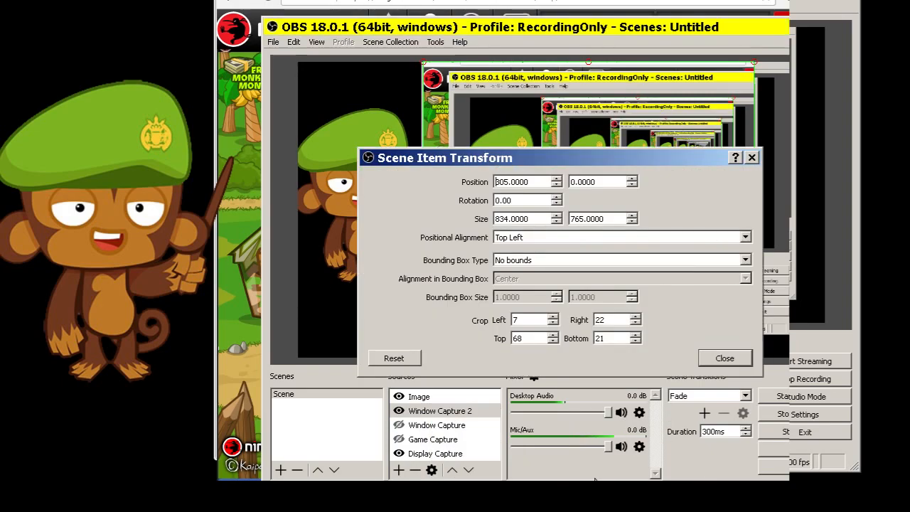
{"action": "left_click", "coordinate": [553, 334]}
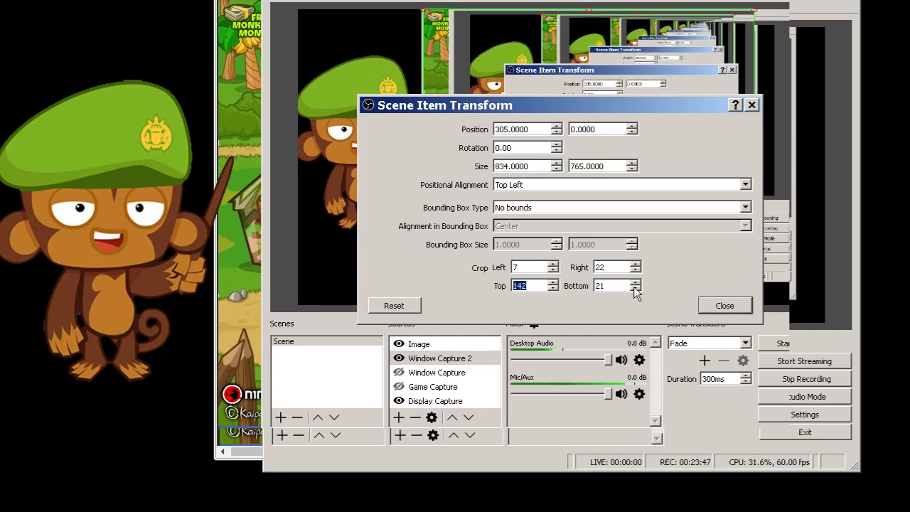
{"action": "left_click", "coordinate": [723, 304]}
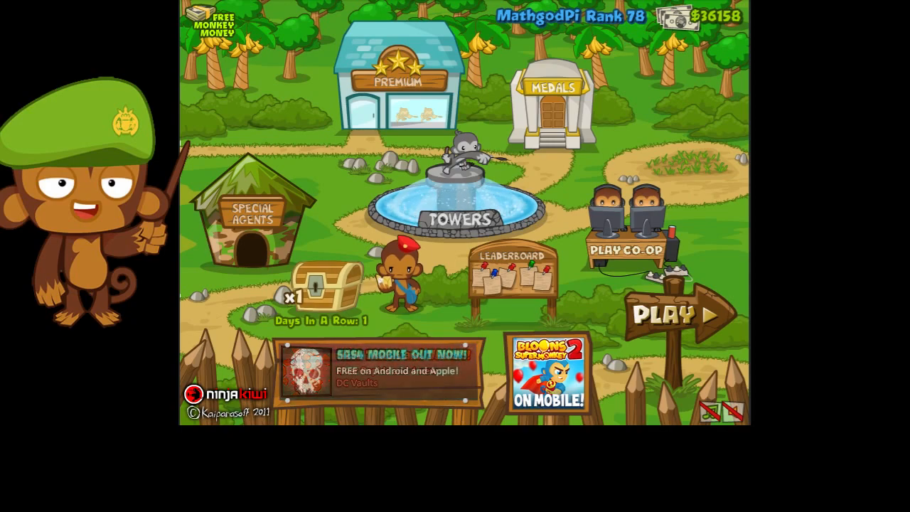
Switch between the game and OBS windows to check the cropped capture, and reposition the OBS window.
{"action": "key", "text": "alt+Tab"}
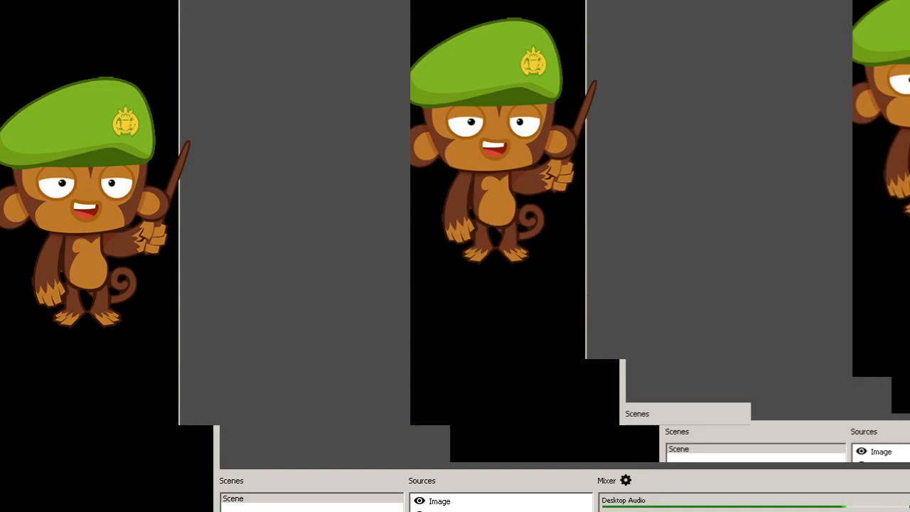
{"action": "key", "text": "alt+Tab"}
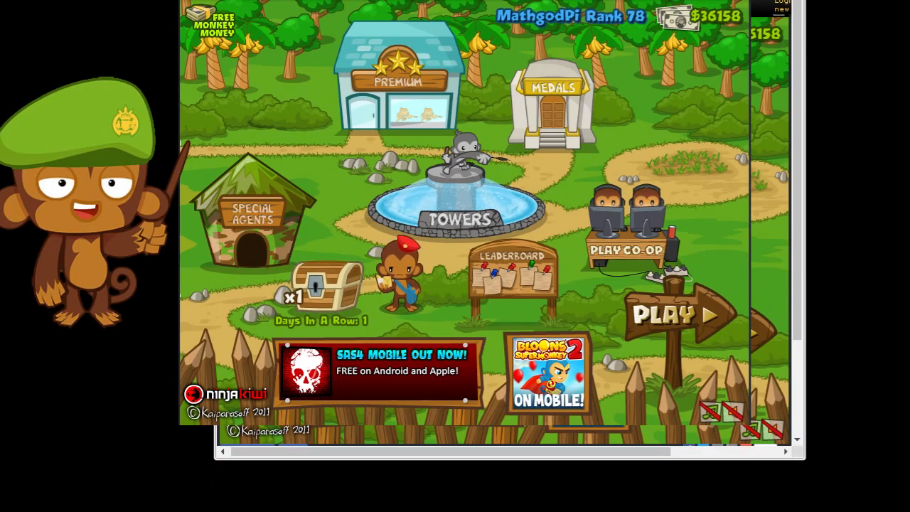
{"action": "key", "text": "alt+Tab"}
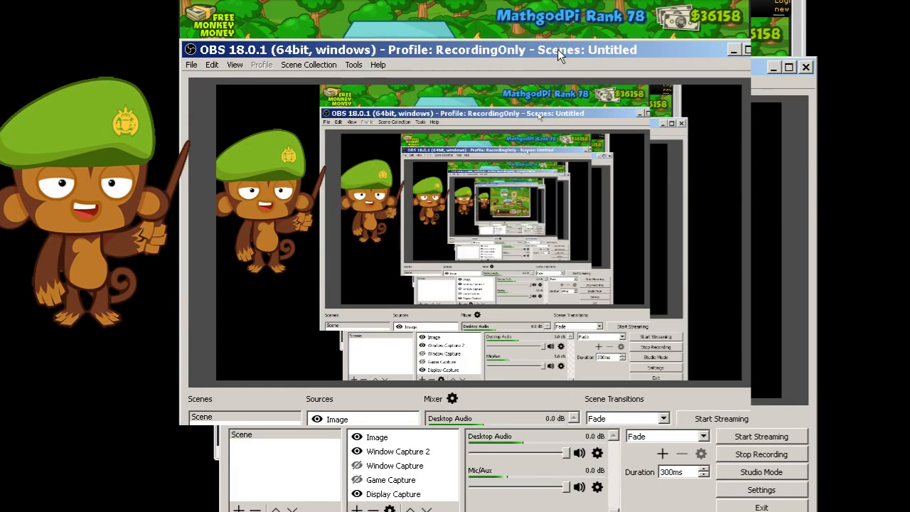
{"action": "left_click_drag", "start_coordinate": [566, 30], "coordinate": [567, 11]}
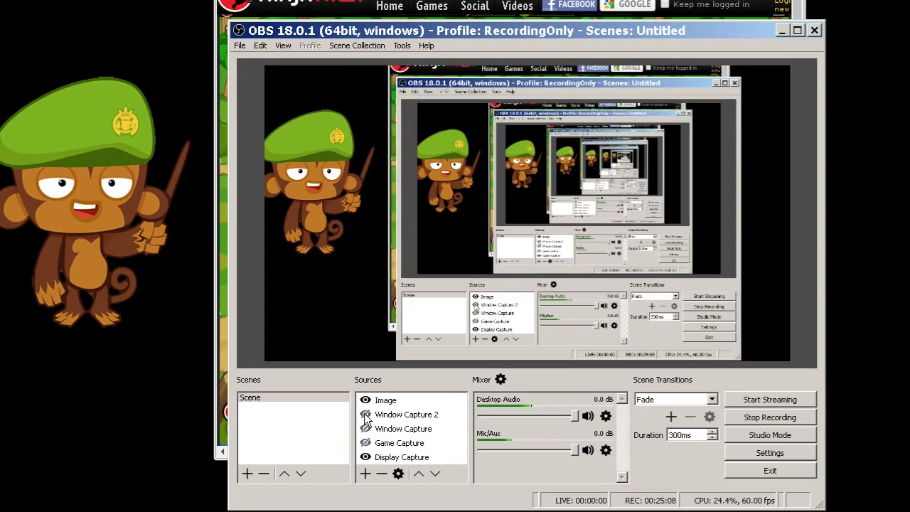
Show Window Capture 2 in place of Display Capture, hide it again and turn Display Capture back on.
{"action": "left_click", "coordinate": [365, 414]}
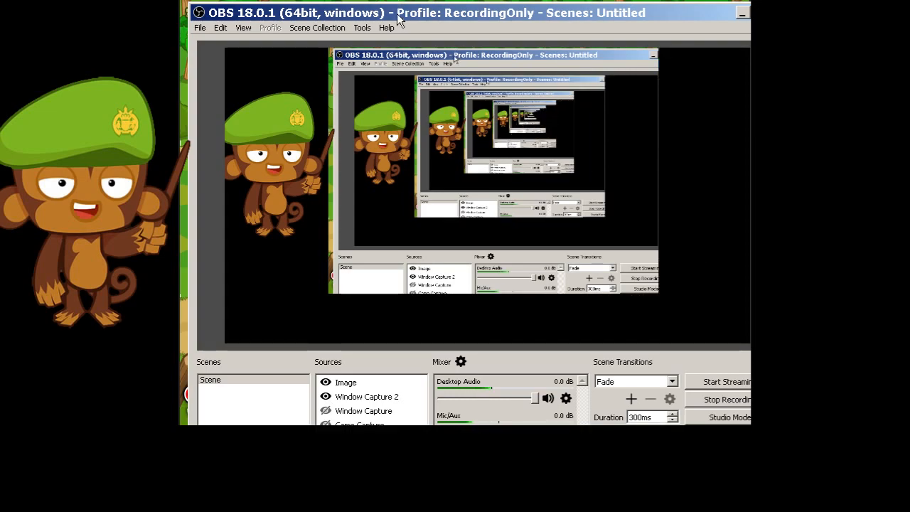
{"action": "left_click_drag", "start_coordinate": [394, 1], "coordinate": [395, 0]}
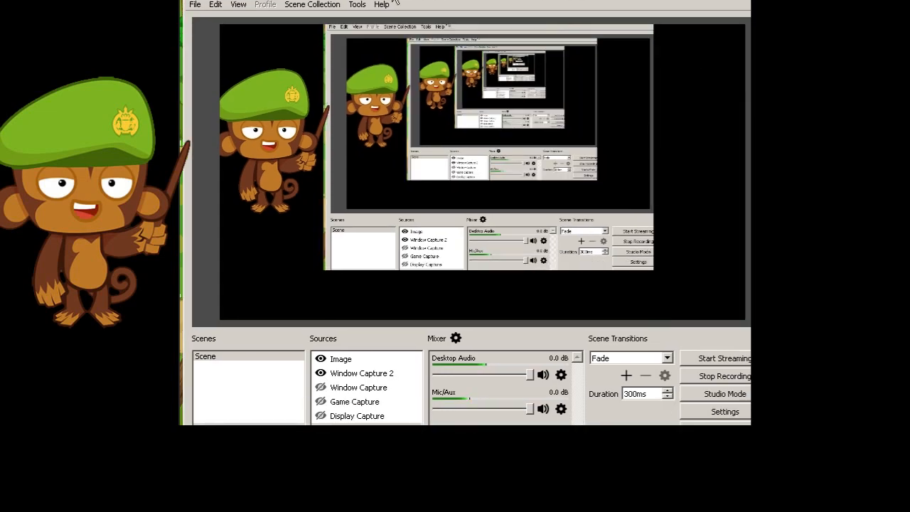
{"action": "left_click", "coordinate": [320, 373]}
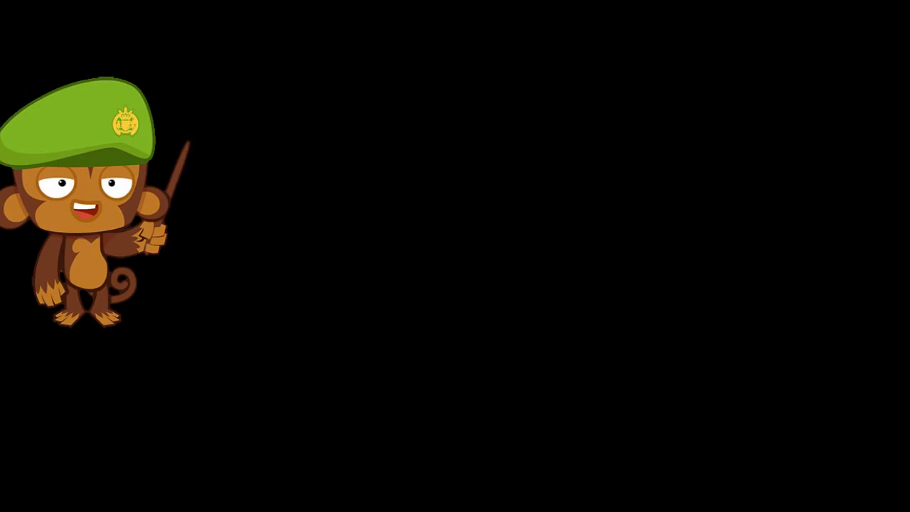
{"action": "left_click", "coordinate": [361, 432]}
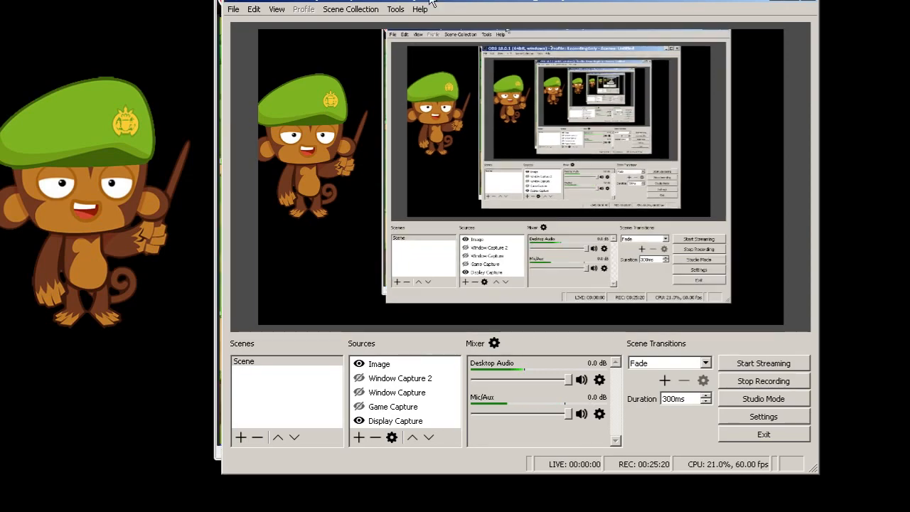
{"action": "left_click_drag", "start_coordinate": [434, 3], "coordinate": [431, 10]}
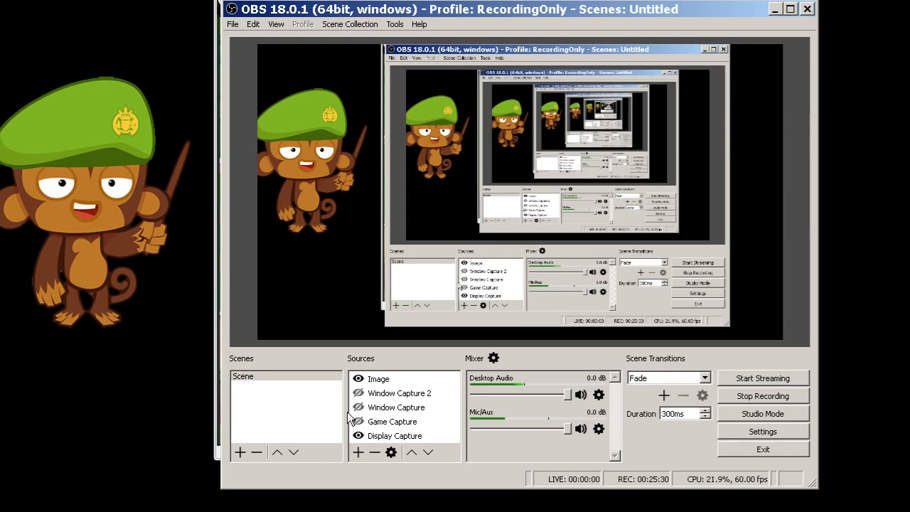
Select the Game Capture source and move it up to the first place in the source order.
{"action": "left_click", "coordinate": [427, 438]}
{"action": "left_click_drag", "start_coordinate": [352, 429], "coordinate": [354, 425]}
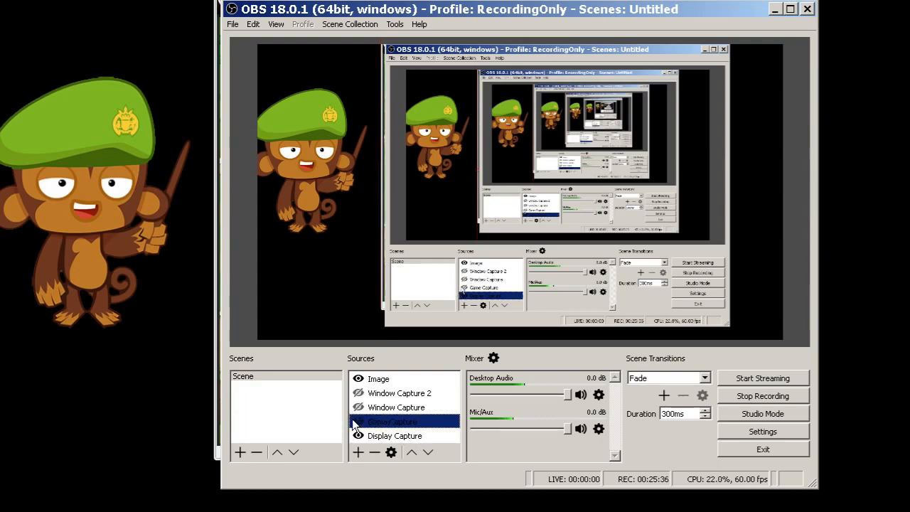
{"action": "right_click", "coordinate": [354, 424]}
{"action": "left_click", "coordinate": [351, 427]}
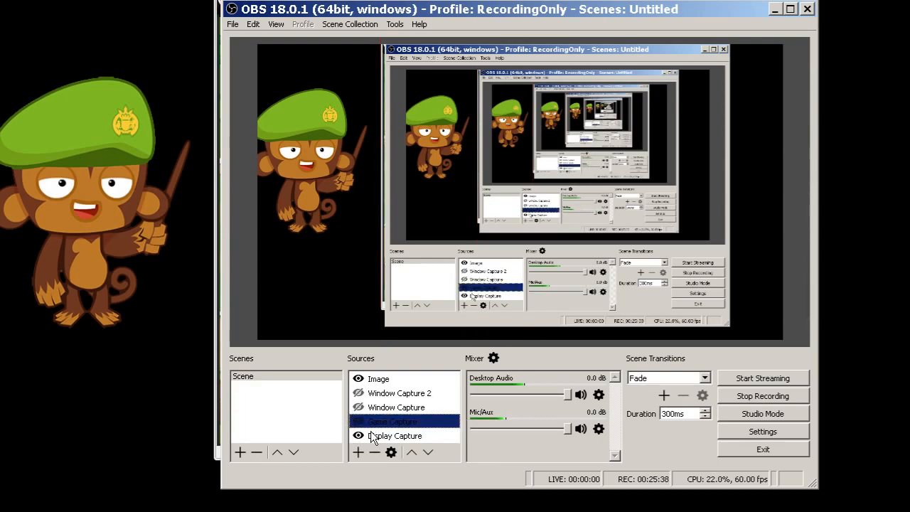
{"action": "left_click", "coordinate": [428, 453]}
{"action": "left_click", "coordinate": [414, 452]}
{"action": "left_click", "coordinate": [414, 452]}
{"action": "left_click", "coordinate": [413, 452]}
{"action": "left_click", "coordinate": [414, 452]}
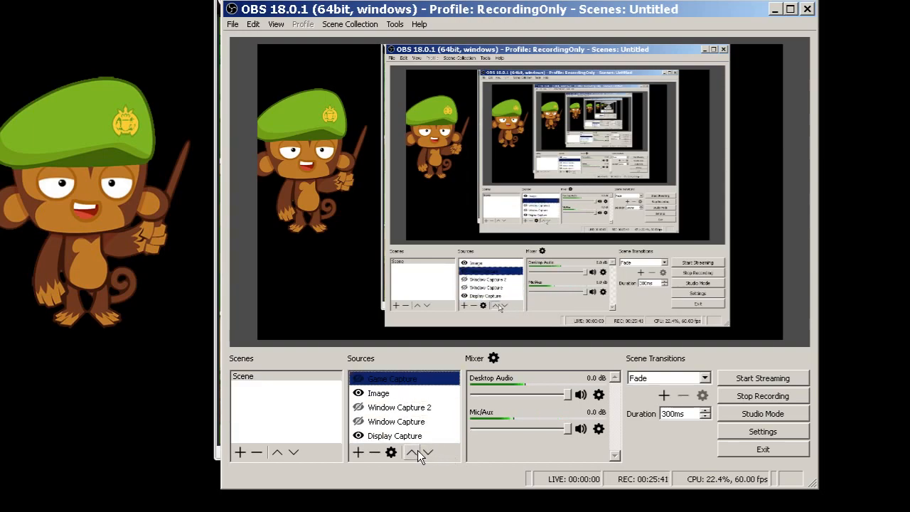
Add a new Image Slide Show source with 3000 ms between slides, 500 ms transition speed and randomized playback.
{"action": "left_click", "coordinate": [358, 453]}
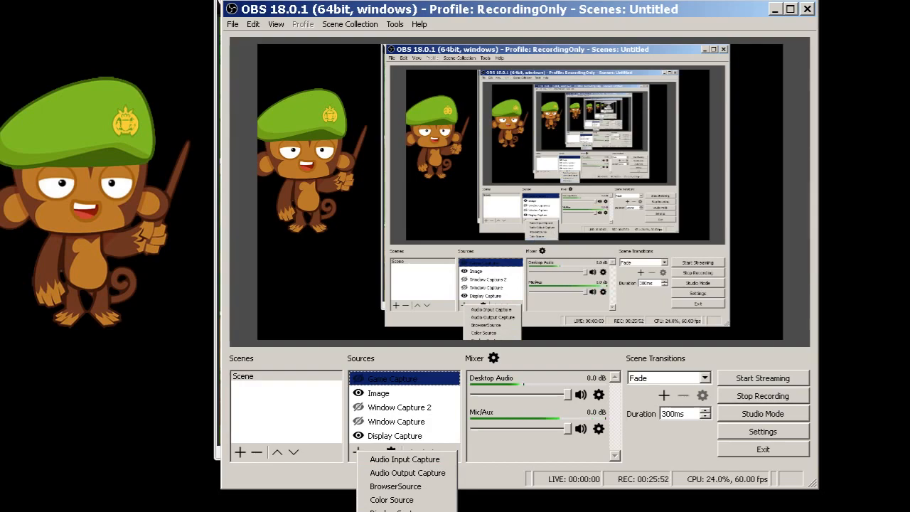
{"action": "key", "text": "Return"}
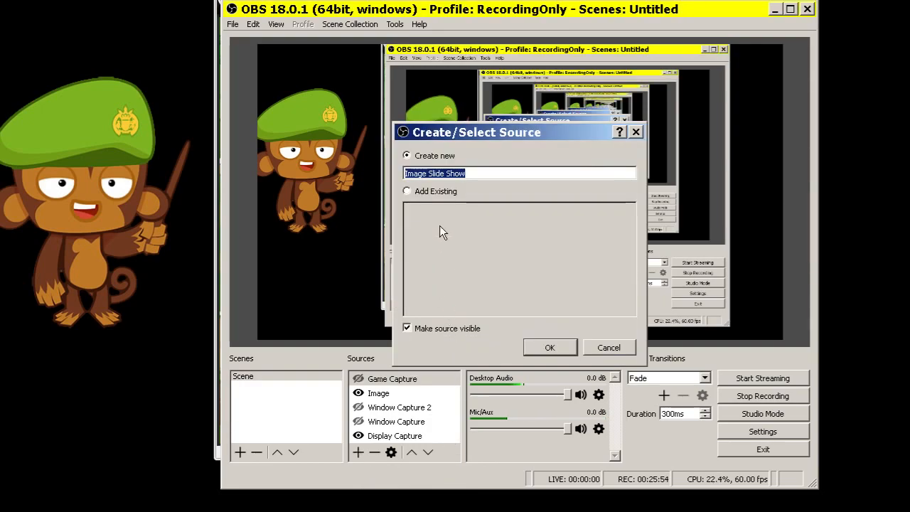
{"action": "left_click", "coordinate": [541, 346]}
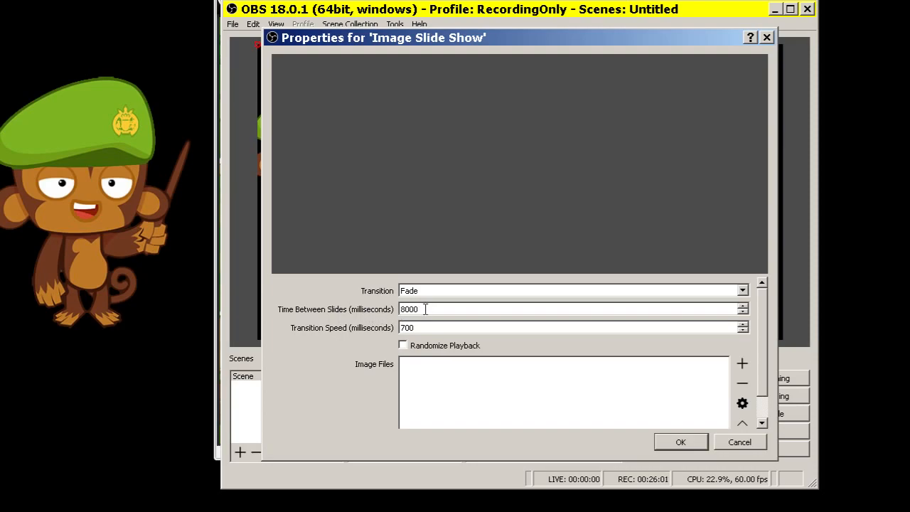
{"action": "left_click_drag", "start_coordinate": [424, 309], "coordinate": [371, 314]}
{"action": "type", "text": "500"}
Add the BloonsTowersLogos directory to the slide show's image files and confirm the source properties.
{"action": "left_click", "coordinate": [742, 368]}
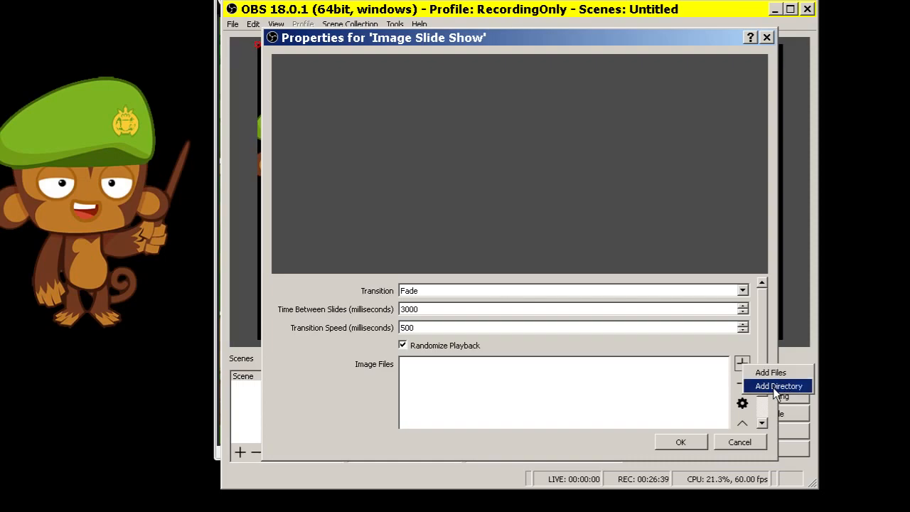
{"action": "left_click", "coordinate": [775, 386]}
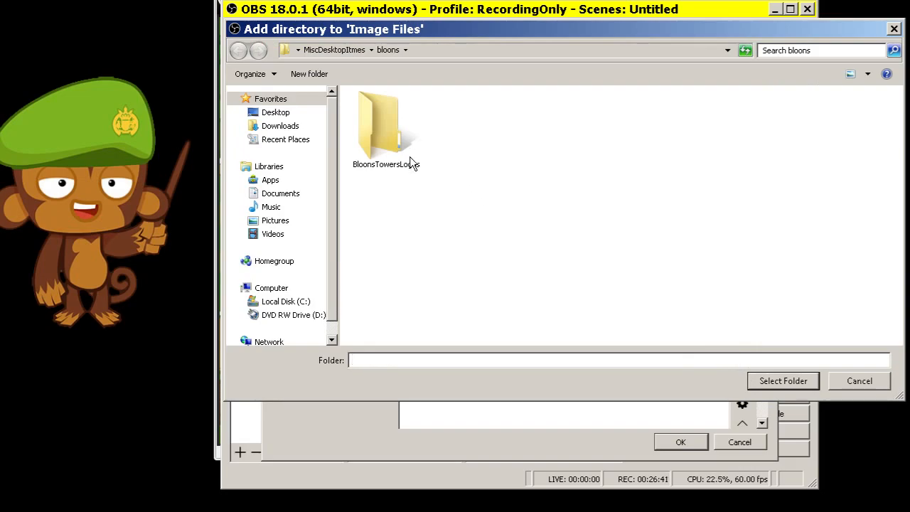
{"action": "left_click", "coordinate": [386, 124]}
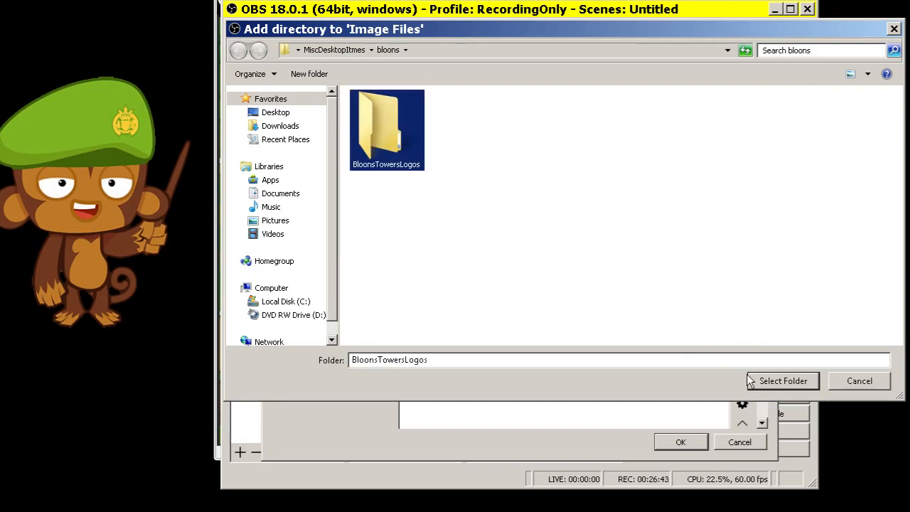
{"action": "left_click", "coordinate": [775, 384]}
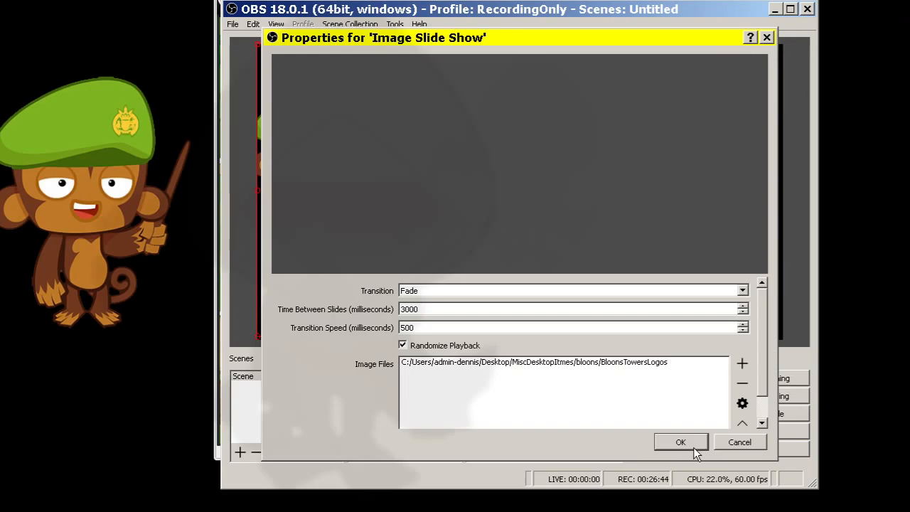
{"action": "left_click", "coordinate": [669, 442]}
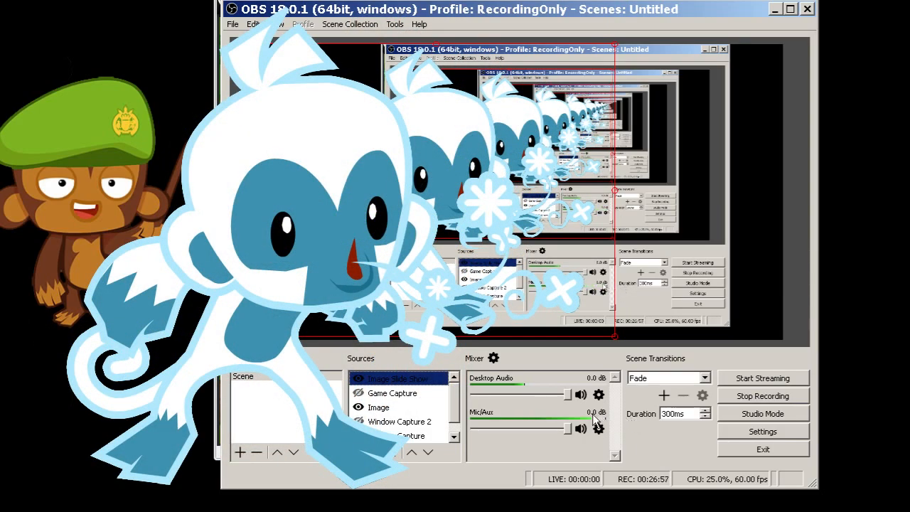
Hide the Image Slide Show and Image sources, keep only Display Capture visible, and reposition the OBS window.
{"action": "scroll", "coordinate": [459, 416], "scroll_direction": "down", "scroll_amount": 1}
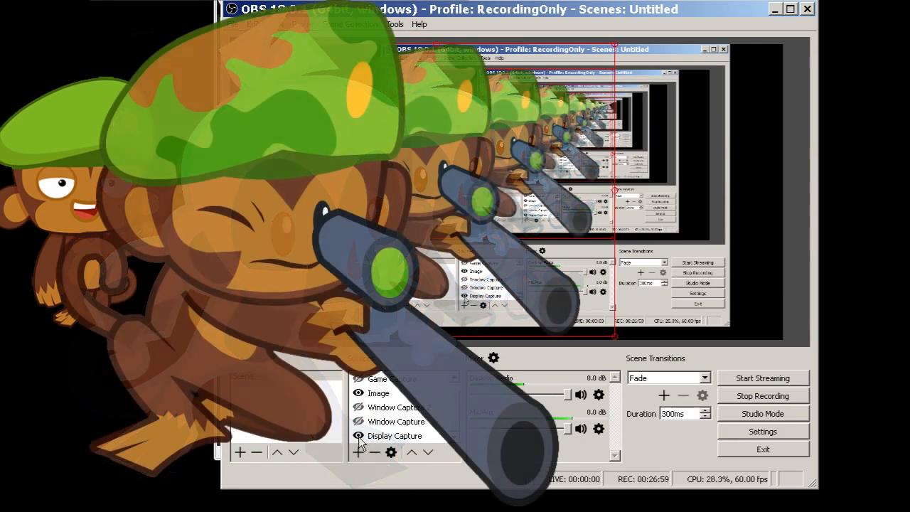
{"action": "left_click", "coordinate": [359, 437]}
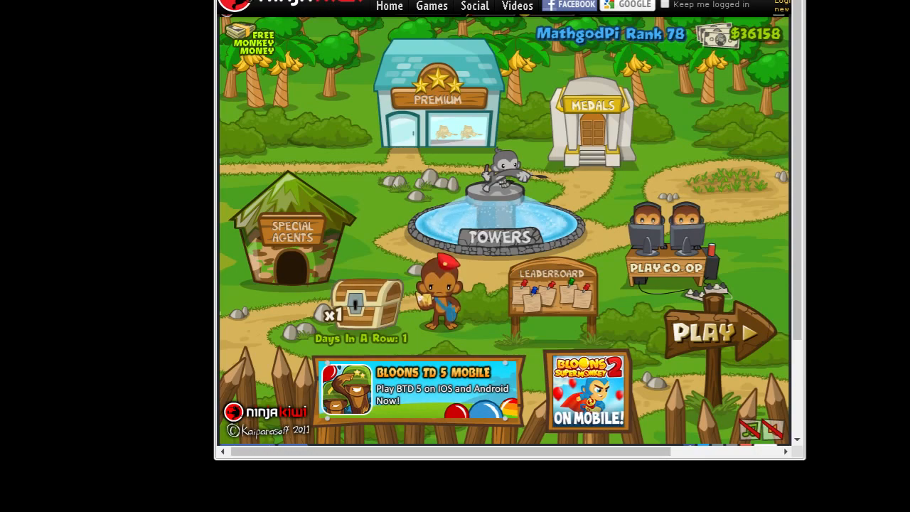
{"action": "left_click_drag", "start_coordinate": [909, 107], "coordinate": [461, 79]}
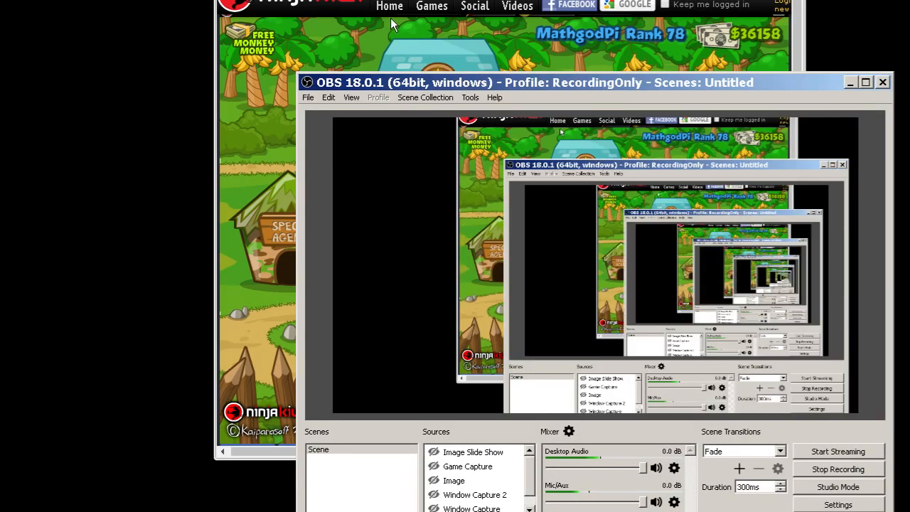
{"action": "left_click_drag", "start_coordinate": [394, 25], "coordinate": [391, 21]}
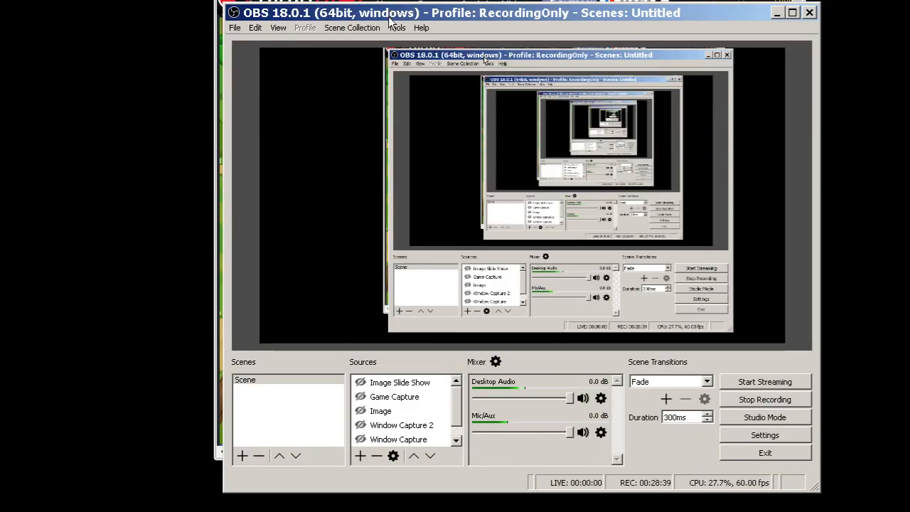
Select the Display Capture source and move it into the top-left corner of the canvas, then reposition the OBS window.
{"action": "scroll", "coordinate": [440, 411], "scroll_direction": "down", "scroll_amount": 1}
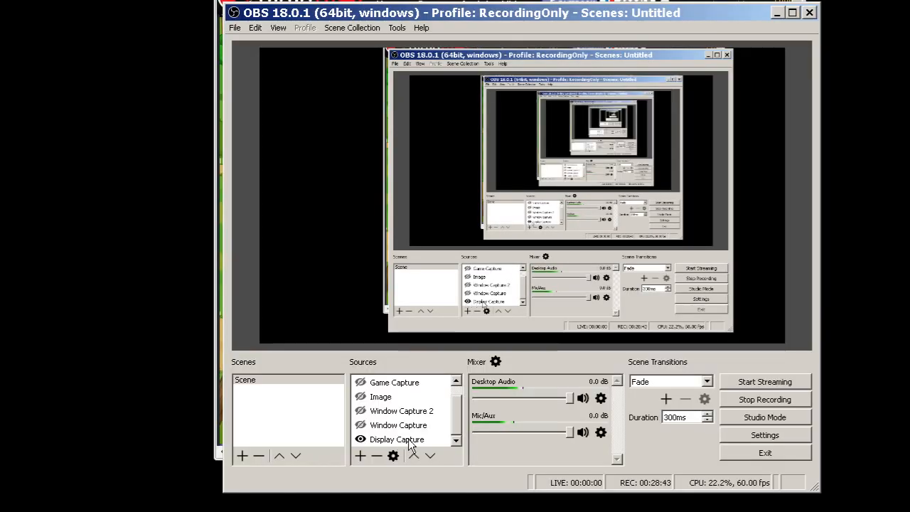
{"action": "mouse_move", "coordinate": [457, 422]}
{"action": "left_mouse_down"}
{"action": "mouse_move", "coordinate": [458, 403]}
{"action": "mouse_move", "coordinate": [456, 423]}
{"action": "mouse_move", "coordinate": [445, 427]}
{"action": "mouse_move", "coordinate": [454, 395]}
{"action": "mouse_move", "coordinate": [460, 415]}
{"action": "left_mouse_up"}
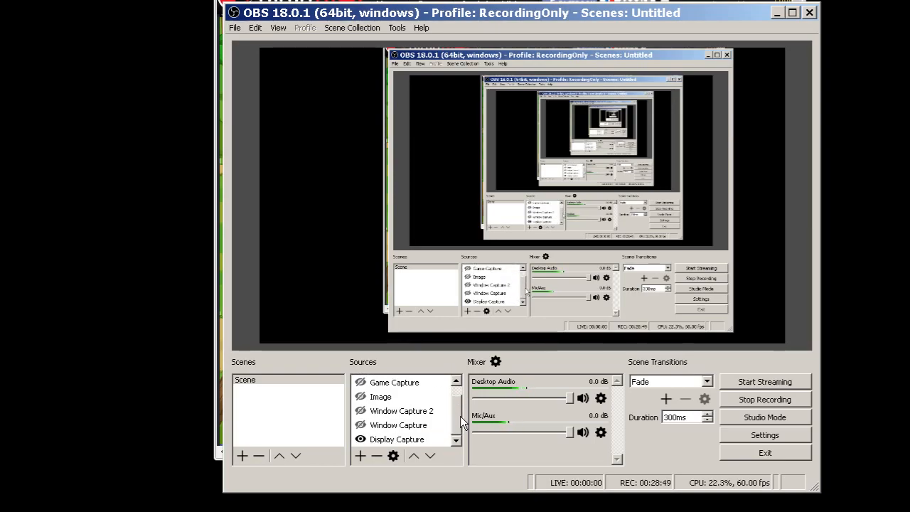
{"action": "left_click", "coordinate": [408, 440]}
{"action": "left_click_drag", "start_coordinate": [493, 202], "coordinate": [158, 213]}
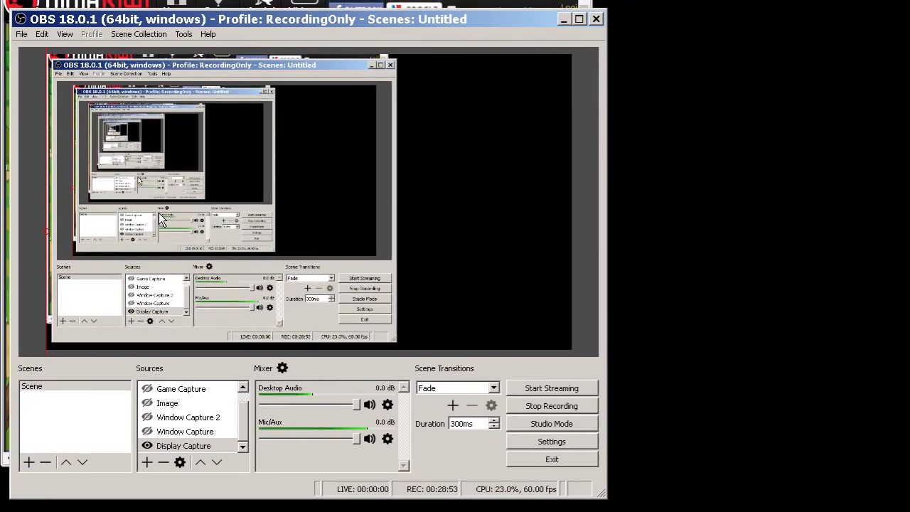
{"action": "left_click_drag", "start_coordinate": [340, 112], "coordinate": [369, 251]}
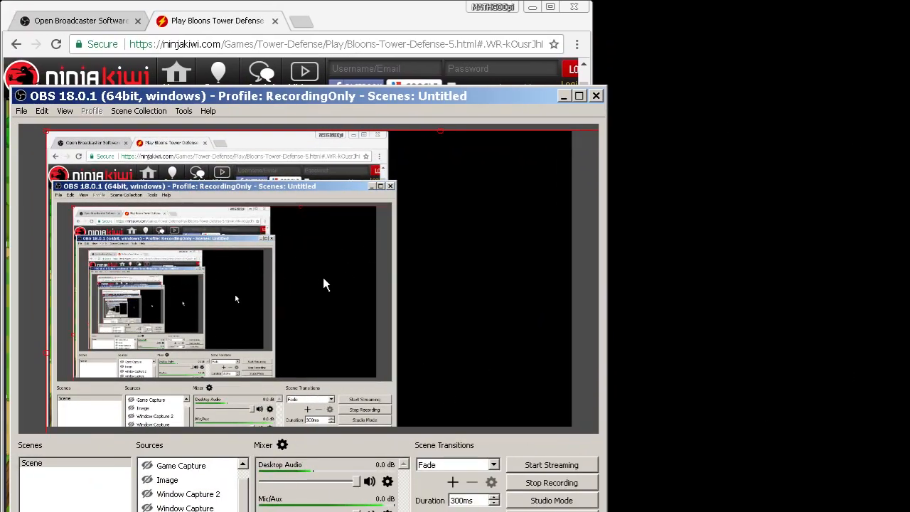
{"action": "left_click_drag", "start_coordinate": [237, 95], "coordinate": [249, 34]}
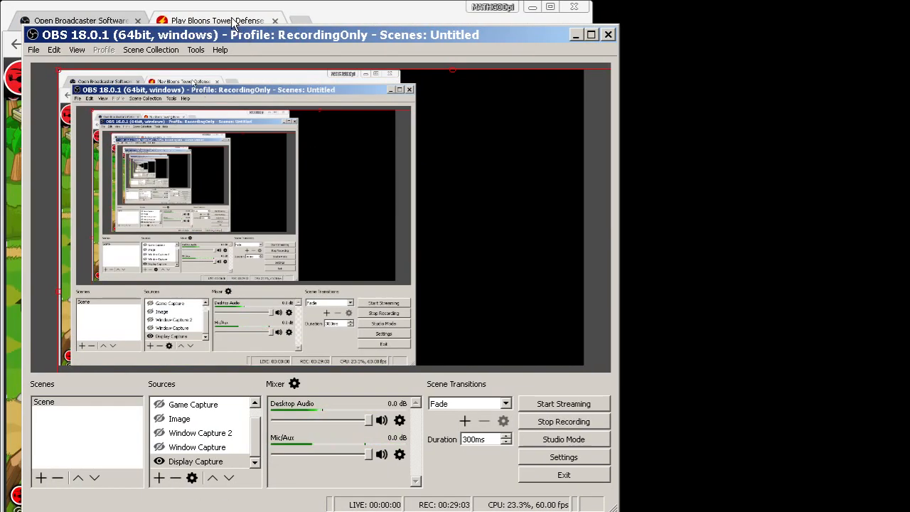
Switch to the Chrome browser and open the YouTube live dashboard in a new tab.
{"action": "left_click", "coordinate": [307, 15]}
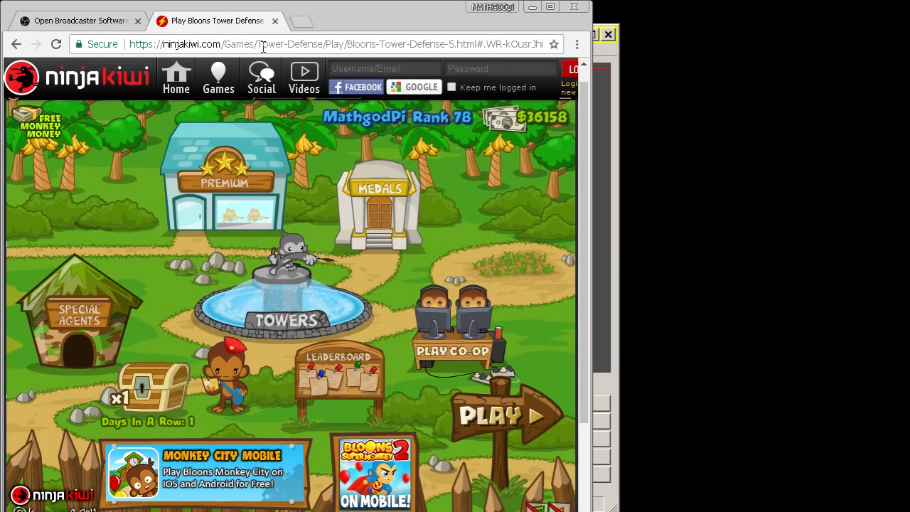
{"action": "left_click", "coordinate": [294, 25]}
{"action": "type", "text": "live"}
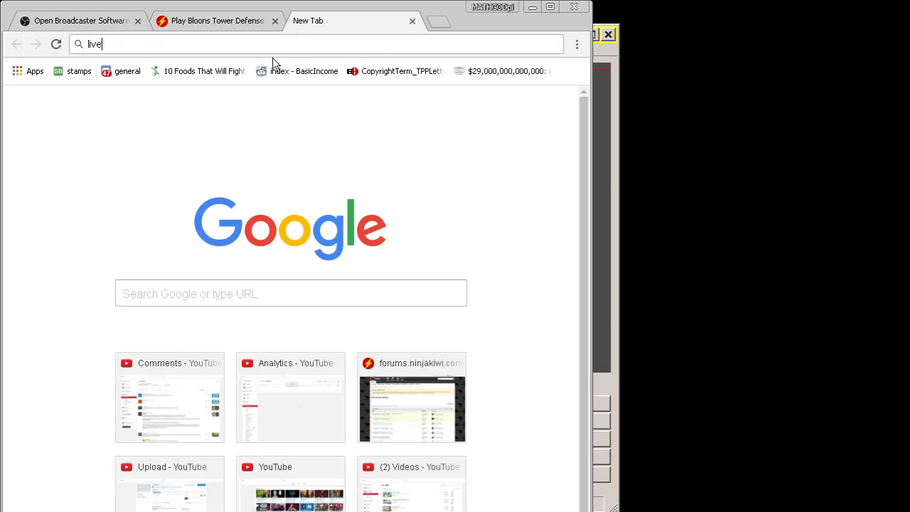
{"action": "key", "text": "Down"}
{"action": "key", "text": "Return"}
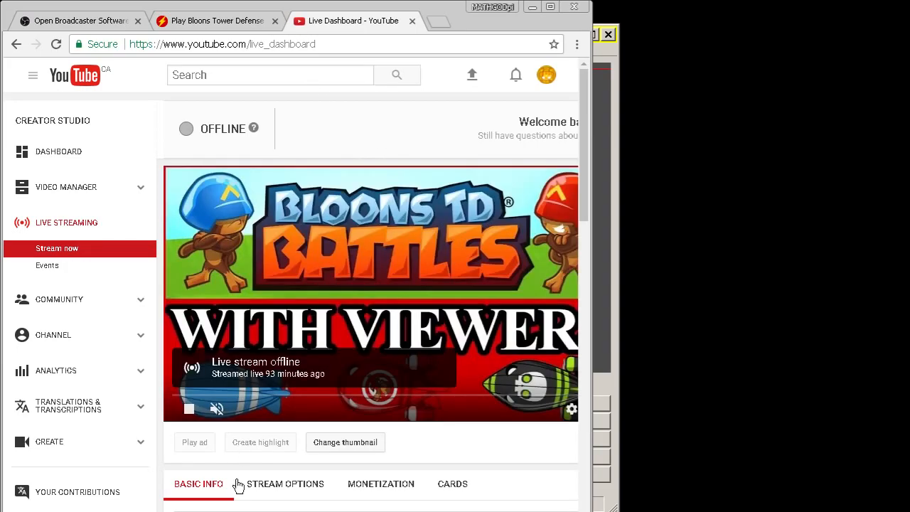
Look over the live dashboard down to its live chat, and check the chat settings without changing them.
{"action": "mouse_move", "coordinate": [242, 507]}
{"action": "left_mouse_down"}
{"action": "mouse_move", "coordinate": [449, 507]}
{"action": "mouse_move", "coordinate": [244, 508]}
{"action": "left_mouse_up"}
{"action": "scroll", "coordinate": [269, 259], "scroll_direction": "down", "scroll_amount": 4}
{"action": "scroll", "coordinate": [269, 259], "scroll_direction": "up", "scroll_amount": 4}
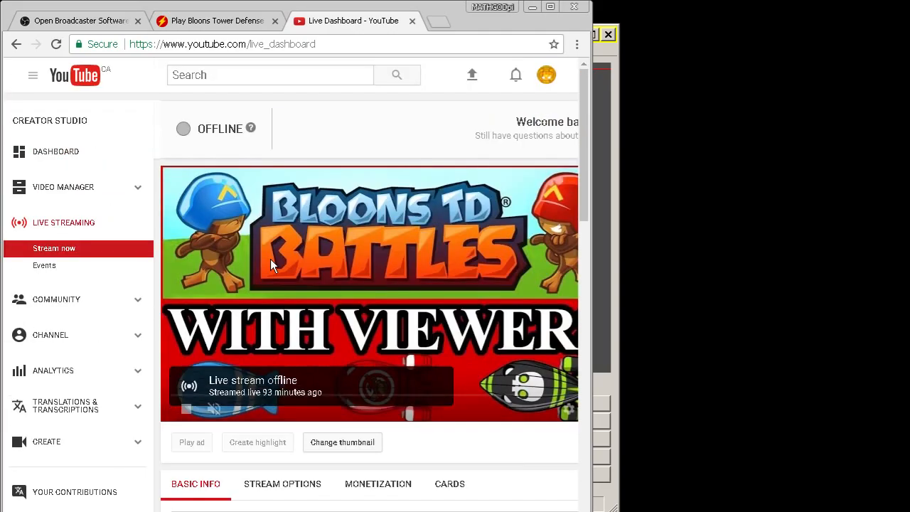
{"action": "scroll", "coordinate": [270, 258], "scroll_direction": "down", "scroll_amount": 1}
{"action": "left_click_drag", "start_coordinate": [296, 508], "coordinate": [502, 505]}
{"action": "scroll", "coordinate": [485, 286], "scroll_direction": "up", "scroll_amount": 1}
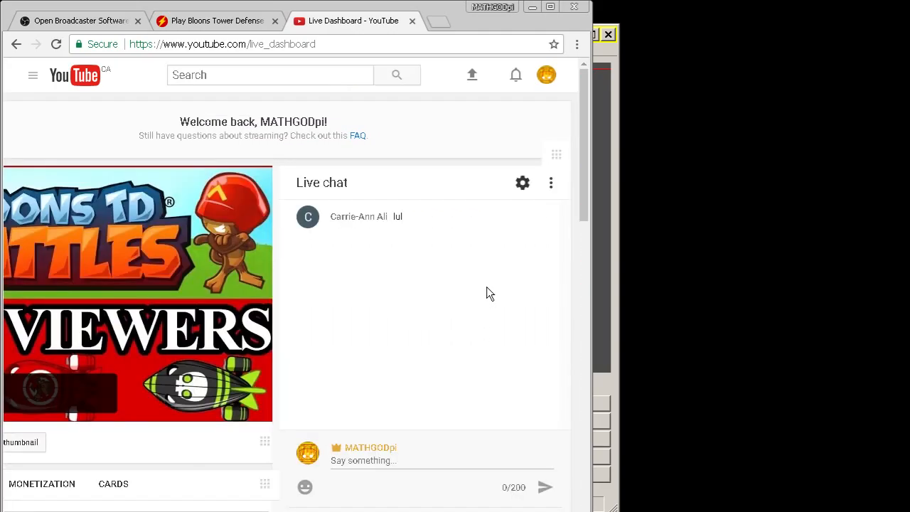
{"action": "left_click", "coordinate": [522, 184]}
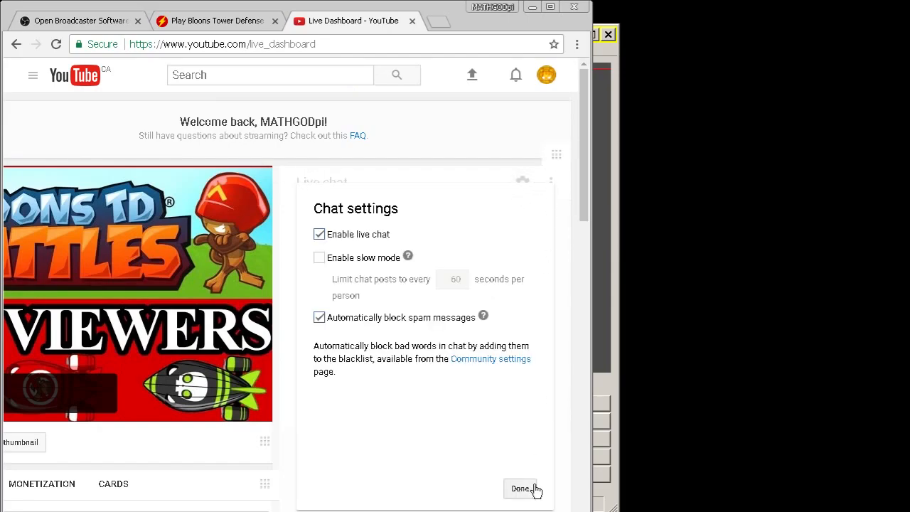
{"action": "left_click", "coordinate": [532, 489]}
Pop out the live chat into its own window, move it clear of the dashboard, and close the dashboard tab.
{"action": "left_click", "coordinate": [551, 186]}
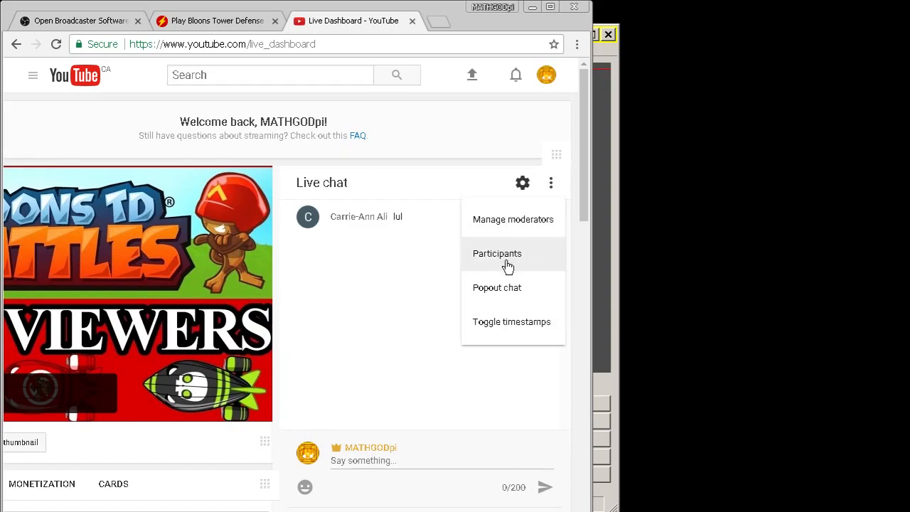
{"action": "left_click", "coordinate": [511, 292]}
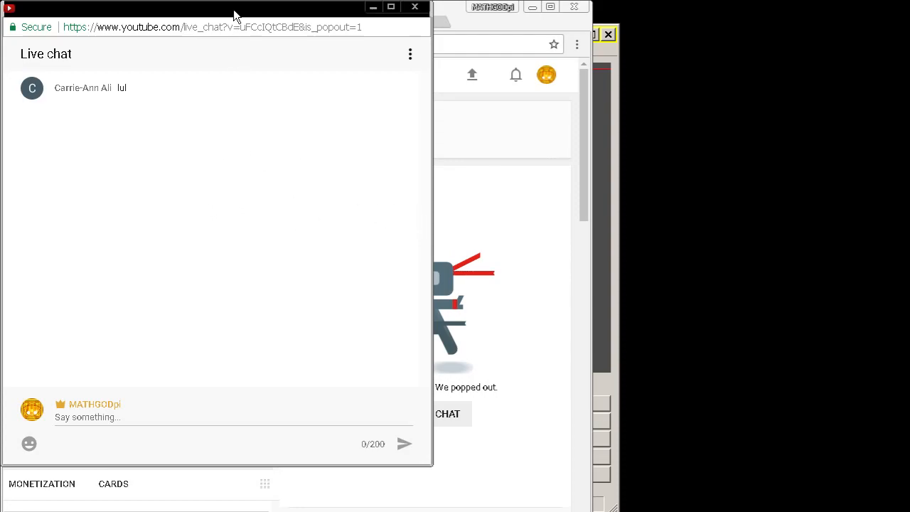
{"action": "left_click_drag", "start_coordinate": [234, 10], "coordinate": [680, 98]}
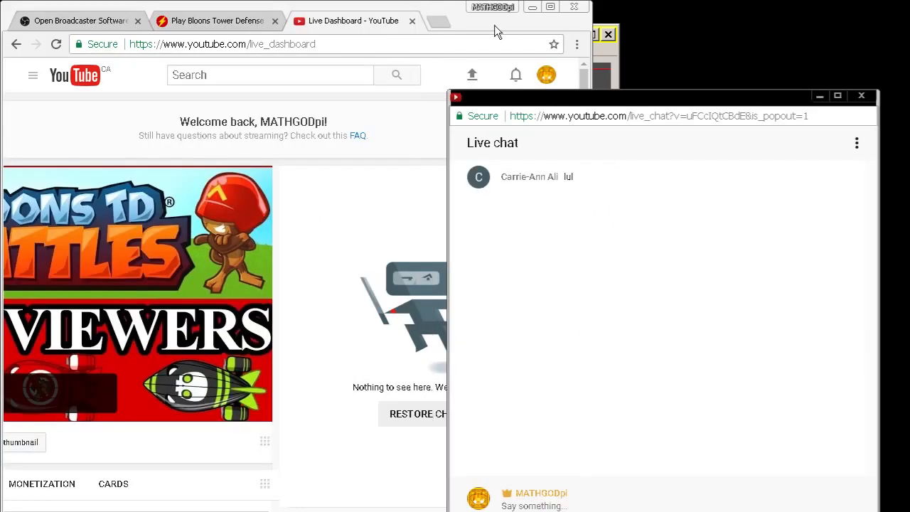
{"action": "left_click", "coordinate": [412, 22]}
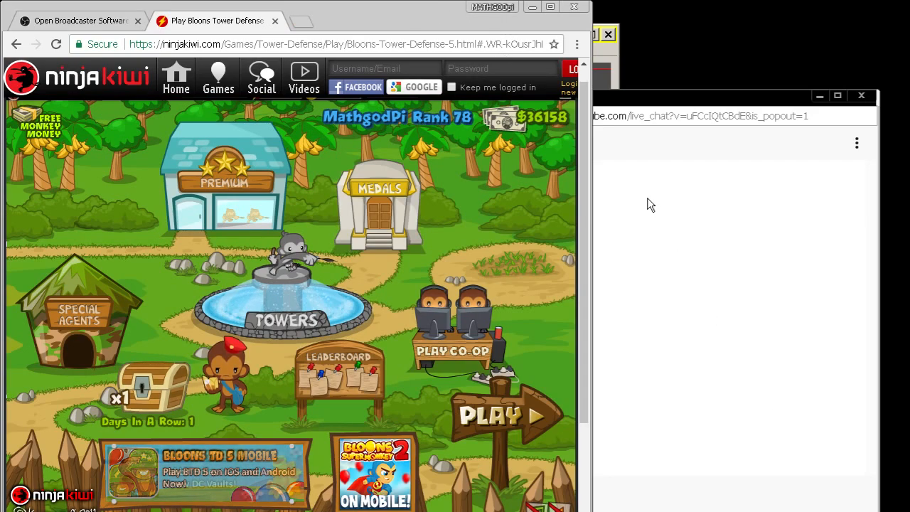
Narrow the popped-out live chat window and move the OBS window away from the chat and game windows.
{"action": "left_click", "coordinate": [695, 287]}
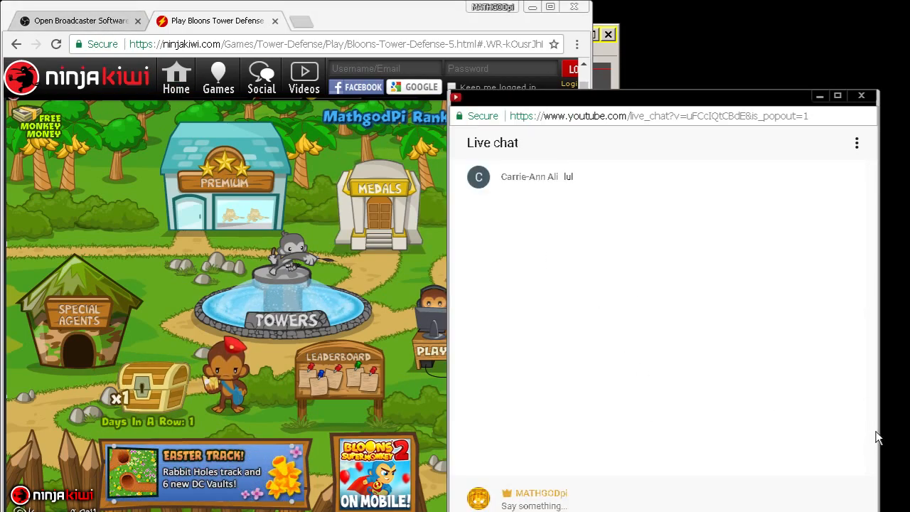
{"action": "left_click_drag", "start_coordinate": [865, 432], "coordinate": [749, 434]}
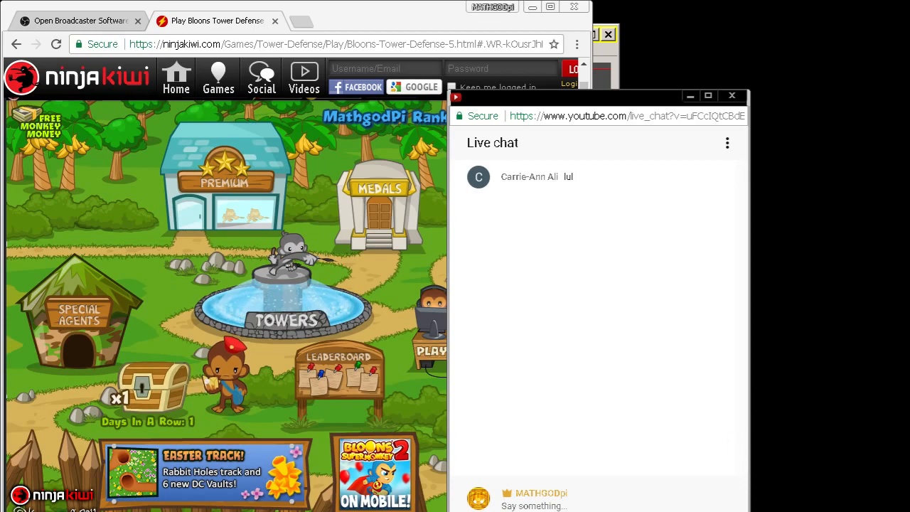
{"action": "key", "text": "alt+Tab"}
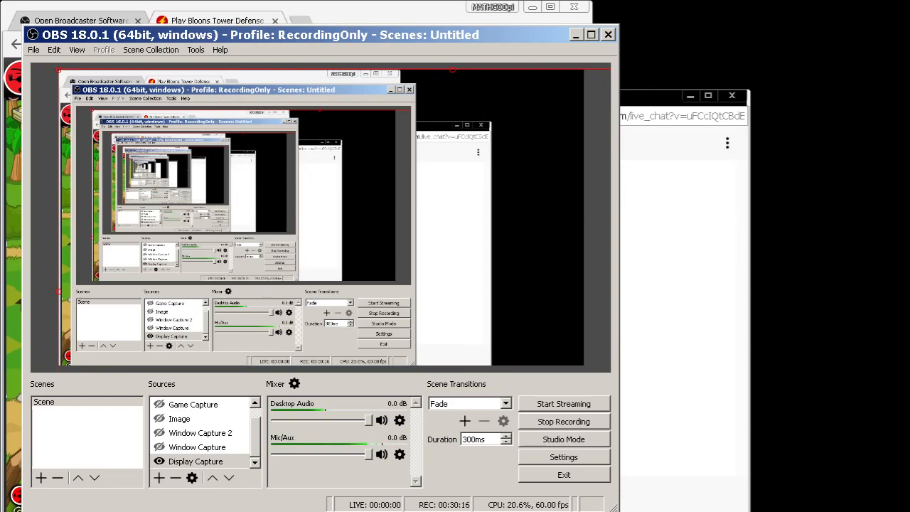
{"action": "left_click_drag", "start_coordinate": [320, 34], "coordinate": [909, 286]}
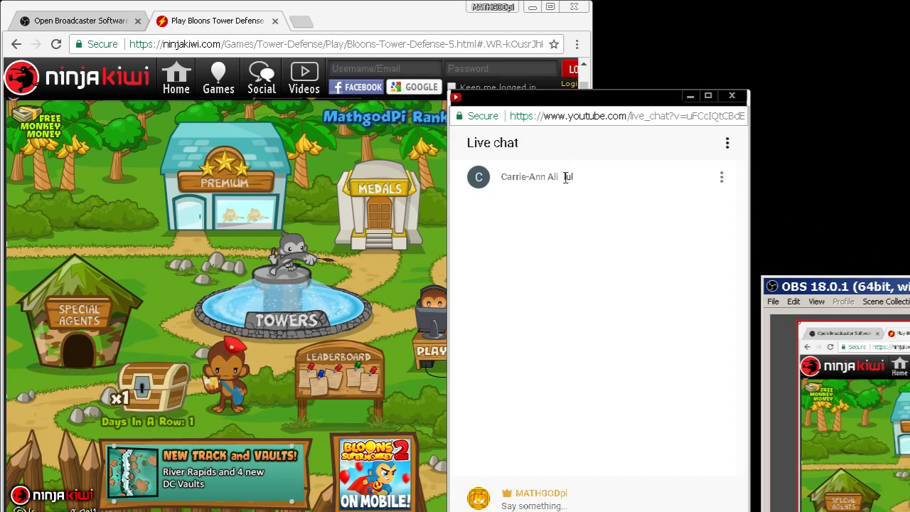
Place the live chat window beside the game browser and adjust the chat window's side edges.
{"action": "left_click", "coordinate": [605, 95]}
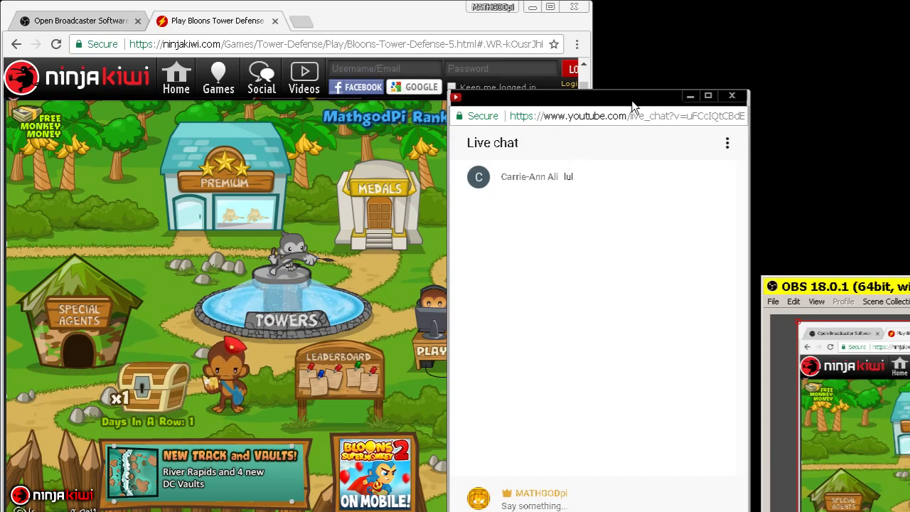
{"action": "left_click_drag", "start_coordinate": [608, 95], "coordinate": [756, 14]}
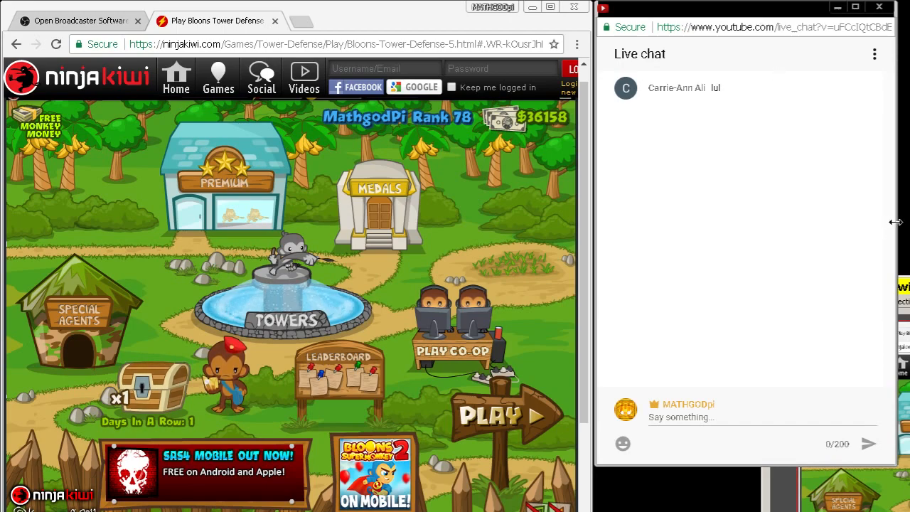
{"action": "left_click_drag", "start_coordinate": [895, 222], "coordinate": [909, 222]}
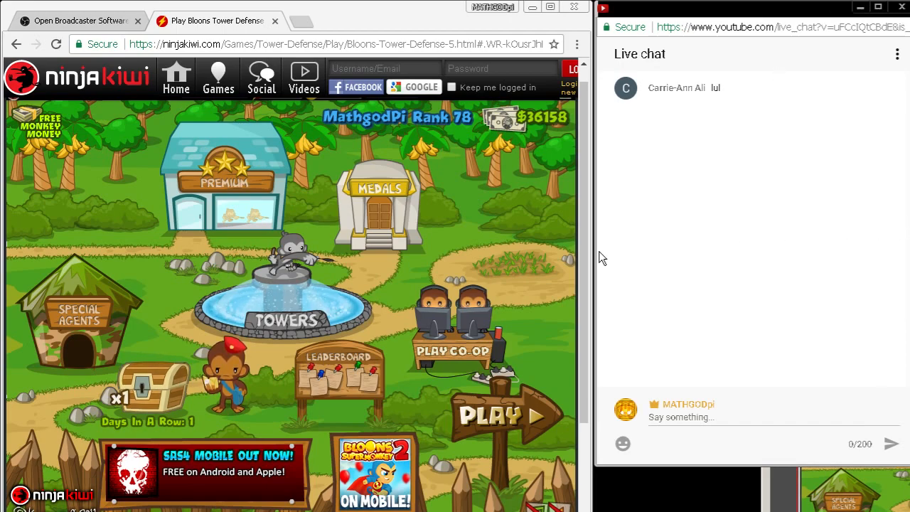
{"action": "left_click_drag", "start_coordinate": [595, 251], "coordinate": [628, 249]}
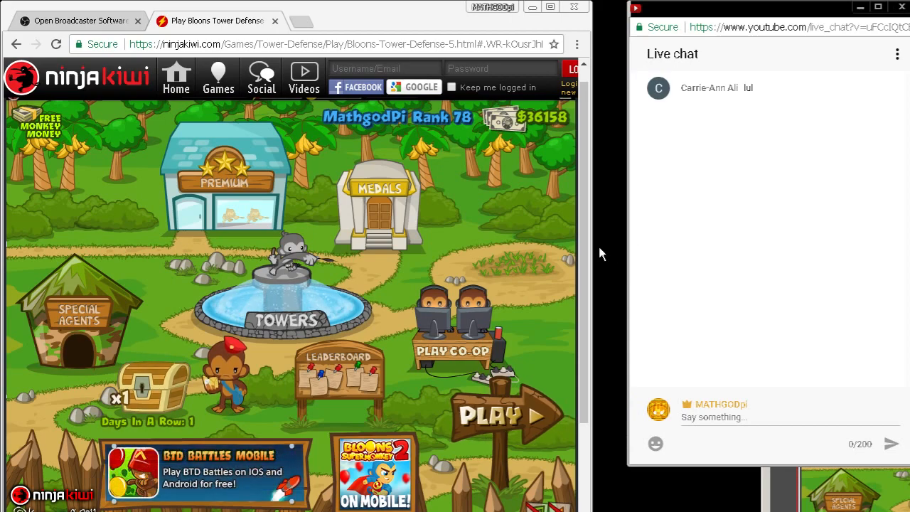
Widen the game browser window to show the full page, and make the live chat window taller and narrower.
{"action": "left_click_drag", "start_coordinate": [625, 244], "coordinate": [626, 244]}
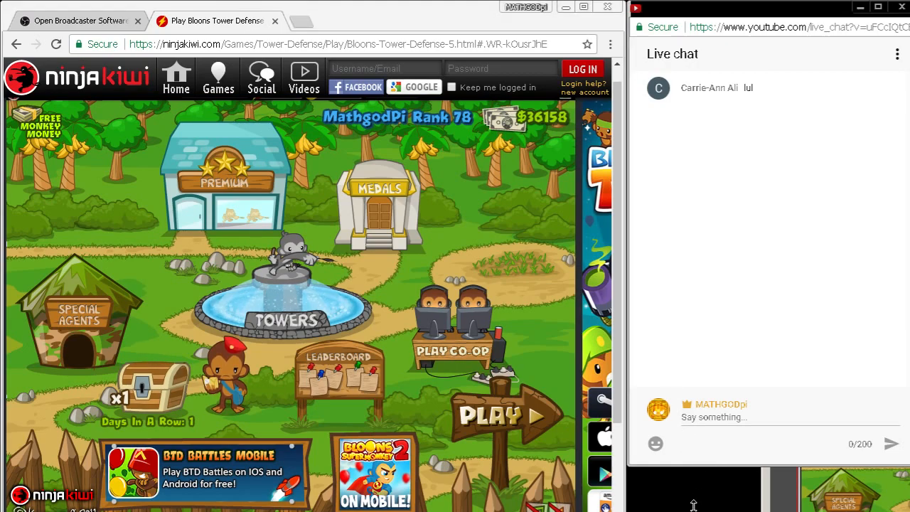
{"action": "left_click_drag", "start_coordinate": [652, 466], "coordinate": [651, 511]}
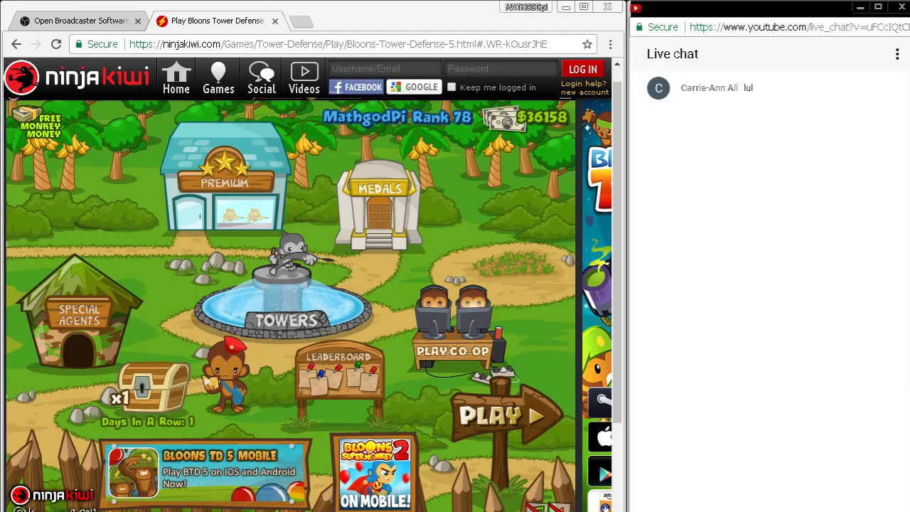
{"action": "left_click_drag", "start_coordinate": [628, 401], "coordinate": [669, 405]}
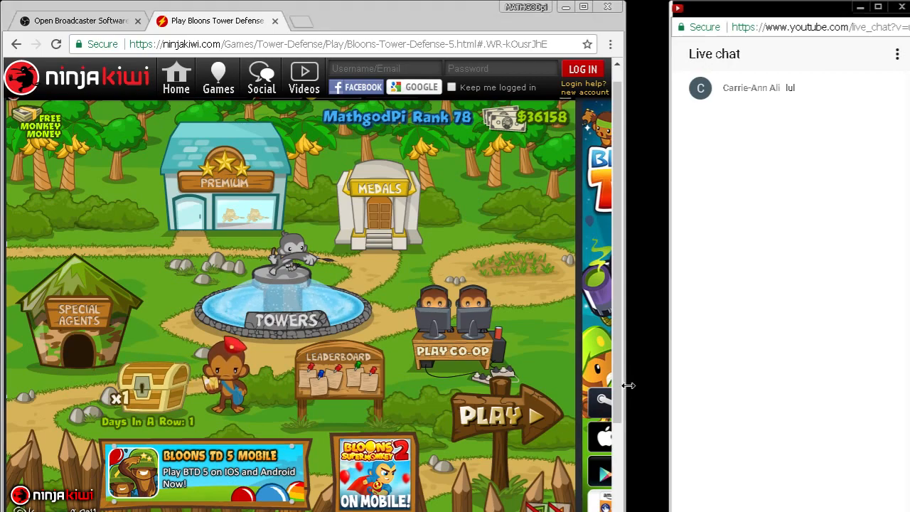
{"action": "left_click_drag", "start_coordinate": [711, 396], "coordinate": [708, 396]}
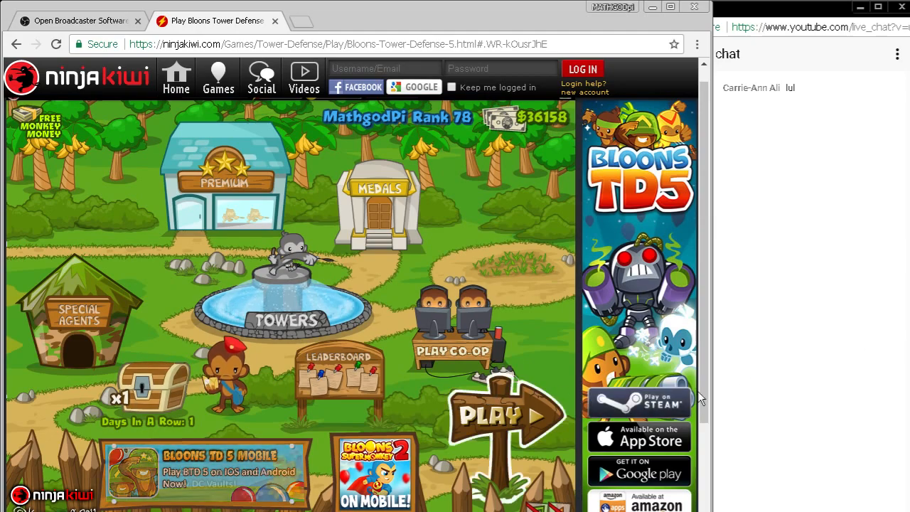
Bring the live chat in front of the game browser and move the OBS window over the game beside the chat.
{"action": "key", "text": "alt+Tab"}
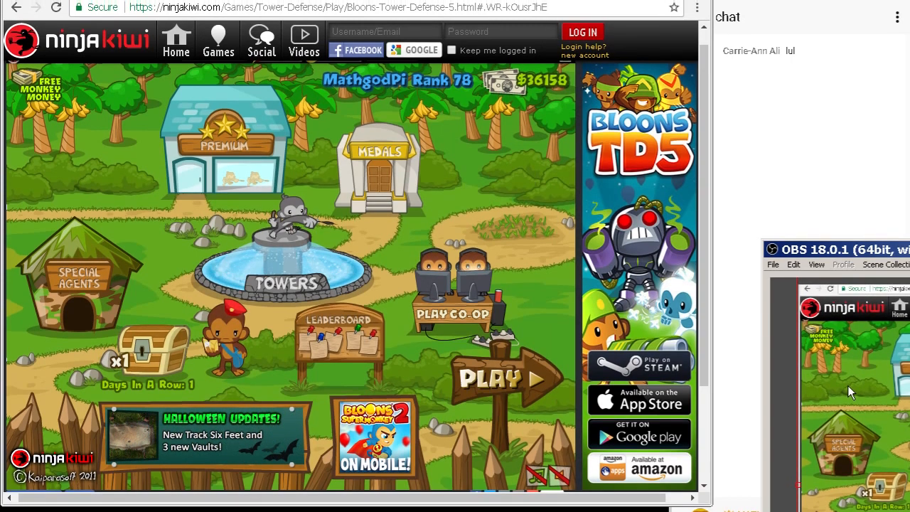
{"action": "left_click_drag", "start_coordinate": [847, 386], "coordinate": [846, 387]}
{"action": "left_click", "coordinate": [847, 386]}
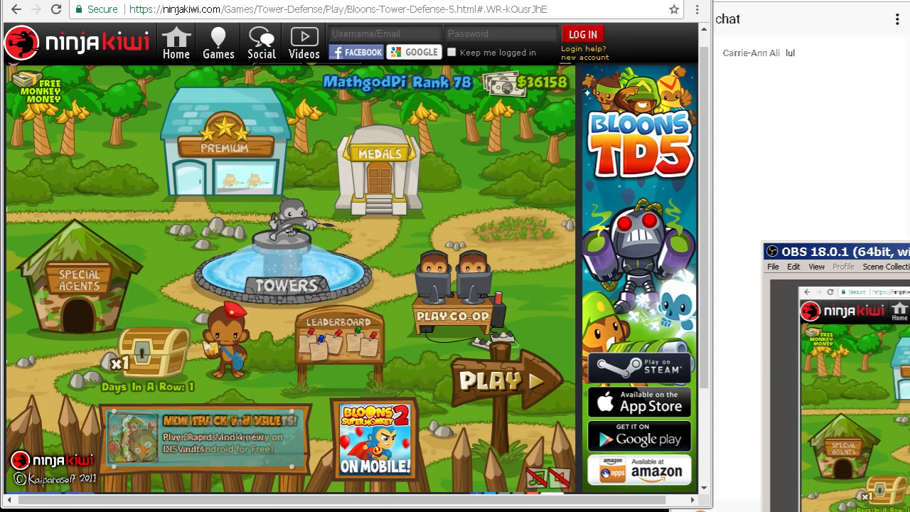
{"action": "triple_click", "coordinate": [715, 19]}
{"action": "key", "text": "alt+Tab"}
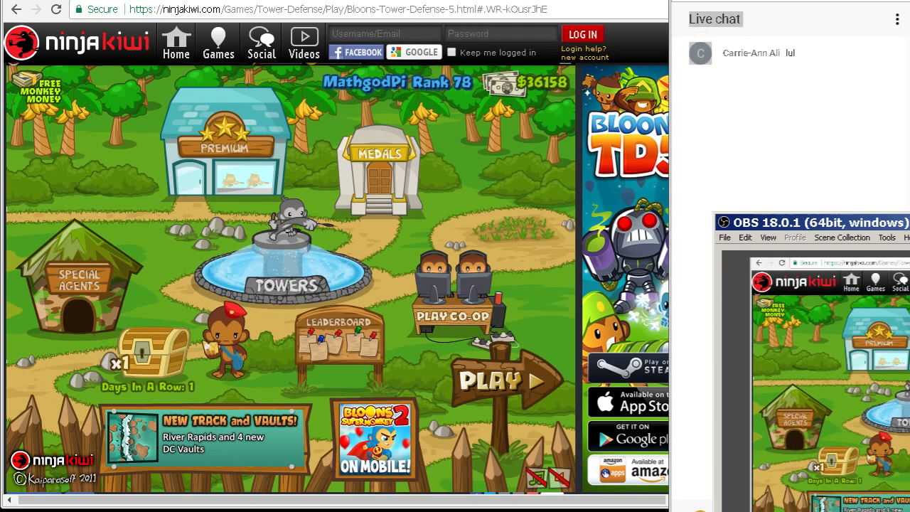
{"action": "left_click_drag", "start_coordinate": [909, 222], "coordinate": [466, 13]}
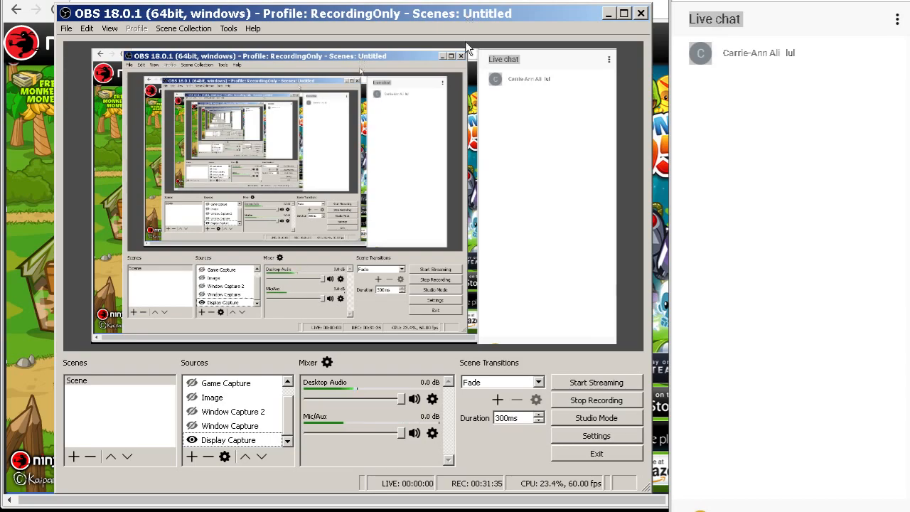
Go through the scene's Sources list and select the Display Capture source.
{"action": "left_click", "coordinate": [288, 383]}
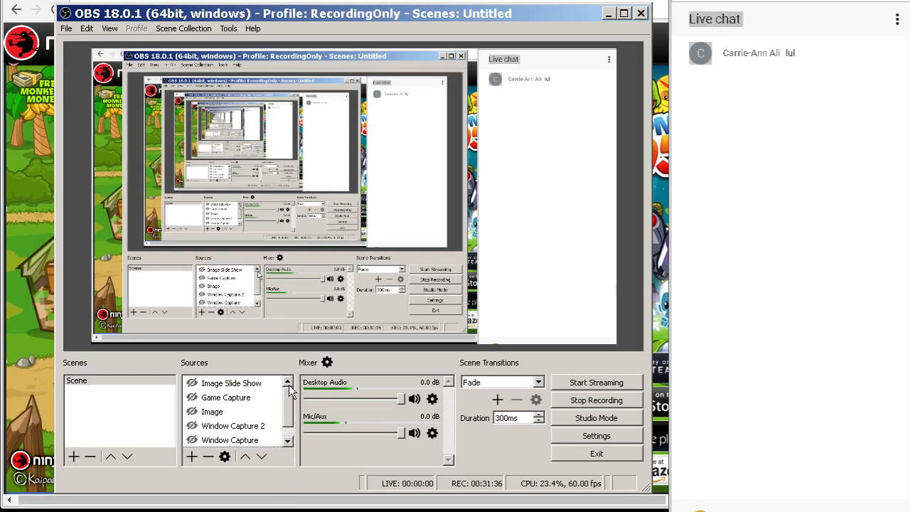
{"action": "left_click", "coordinate": [291, 432]}
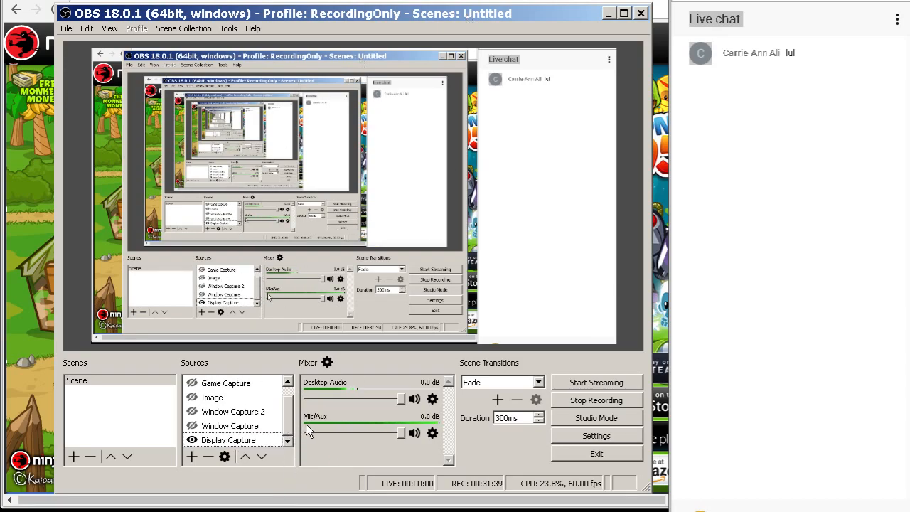
{"action": "left_click", "coordinate": [289, 389]}
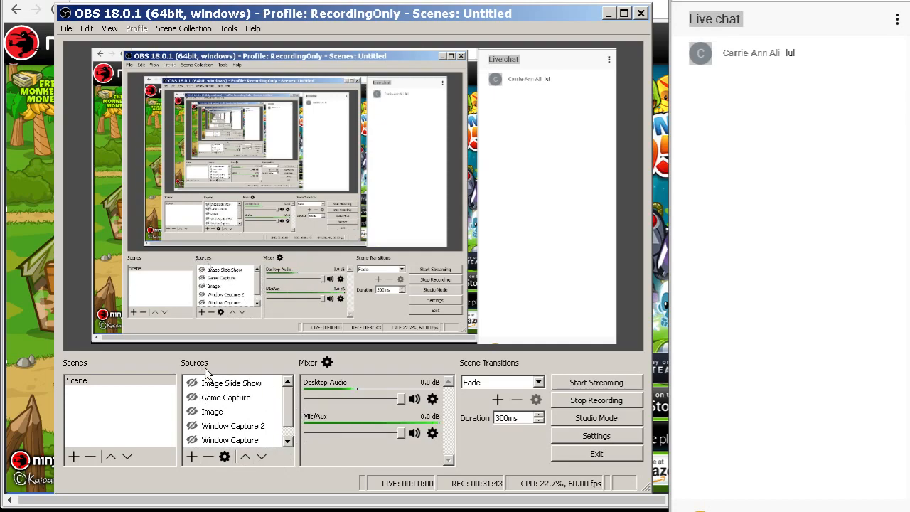
{"action": "scroll", "coordinate": [289, 403], "scroll_direction": "down", "scroll_amount": 1}
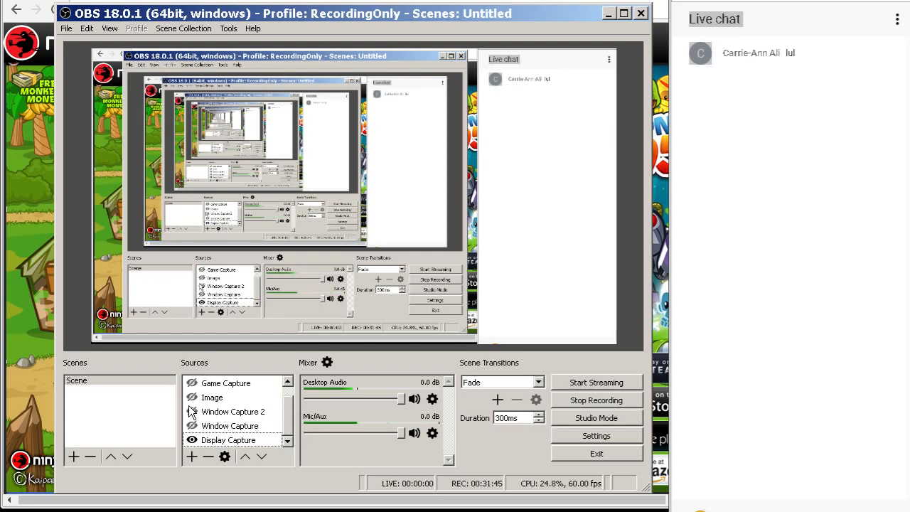
{"action": "left_click", "coordinate": [223, 440]}
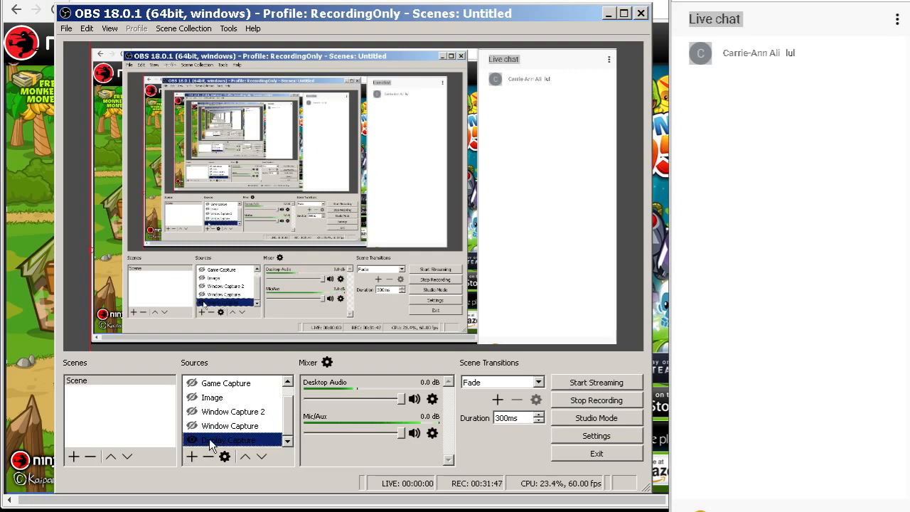